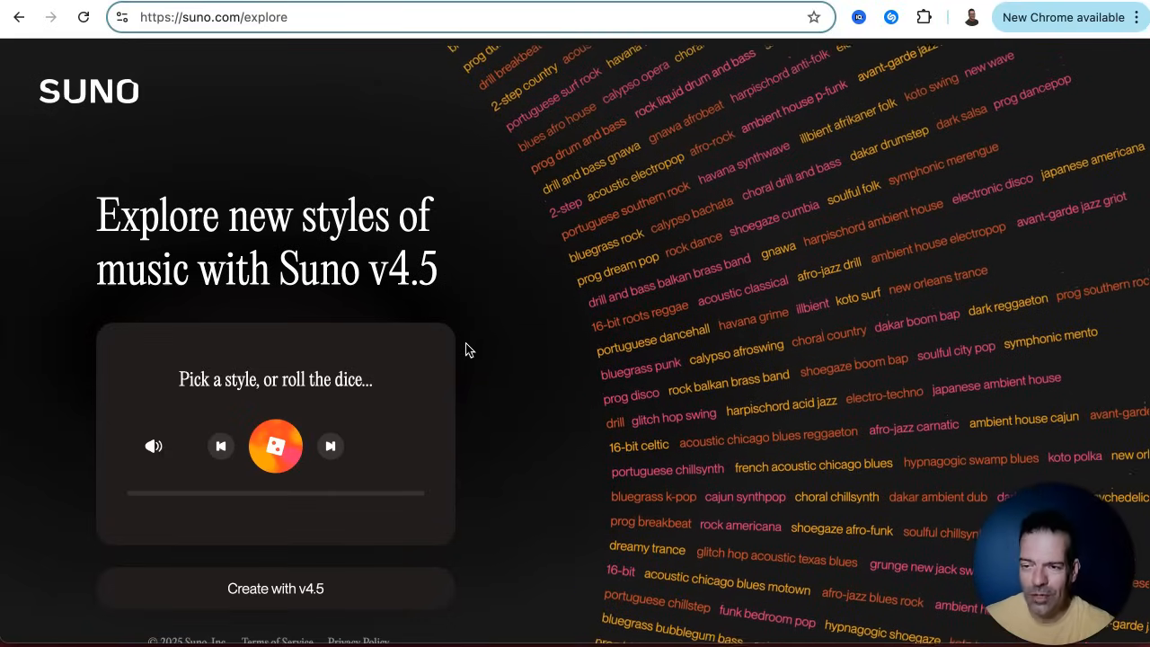
Step: Copy the prepared prompt from the notes, then switch to ChatGPT and open the Suno AI V4 - Music & Song Lyrics Generator GPT
left_click(517, 349)
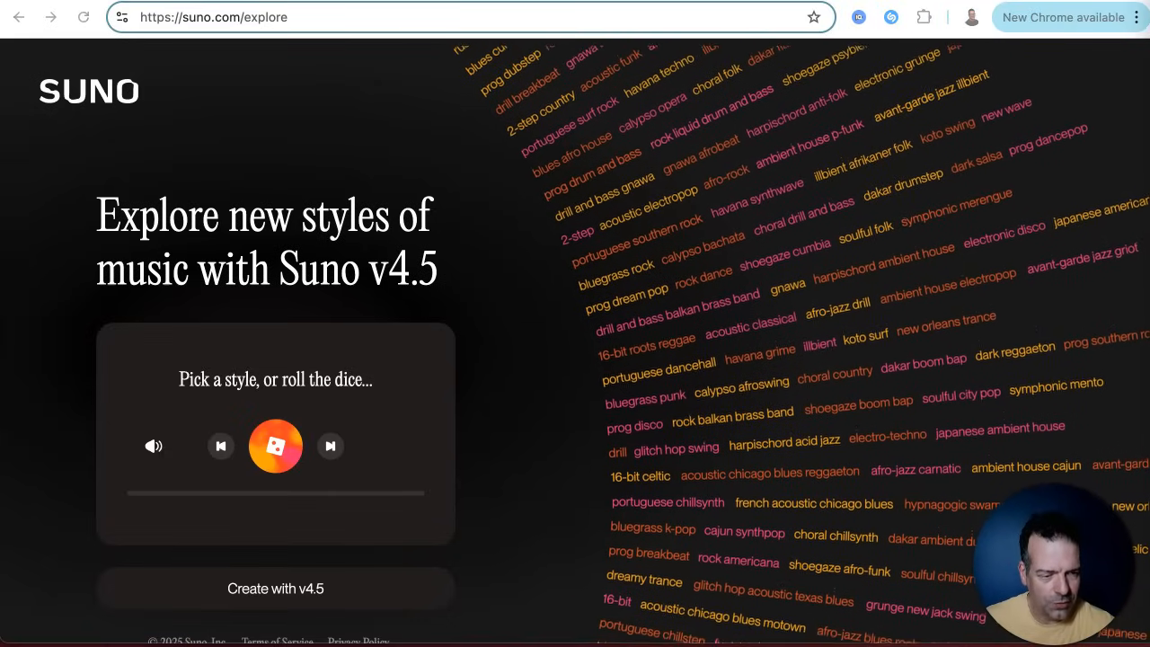
right_click(1147, 255)
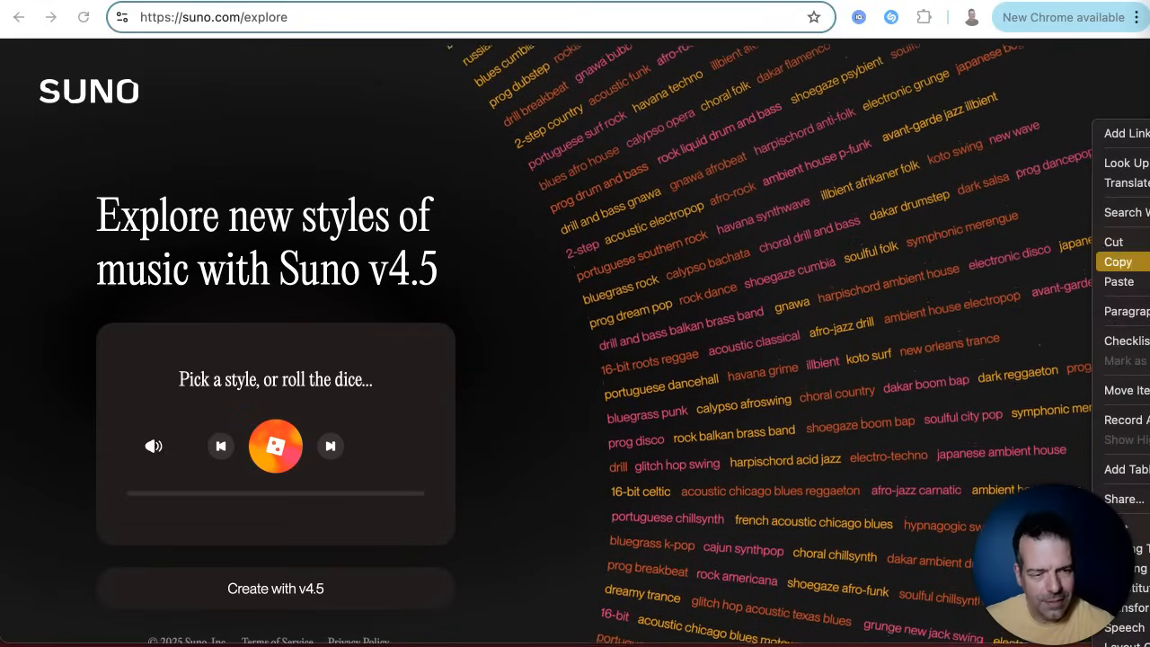
left_click(1123, 261)
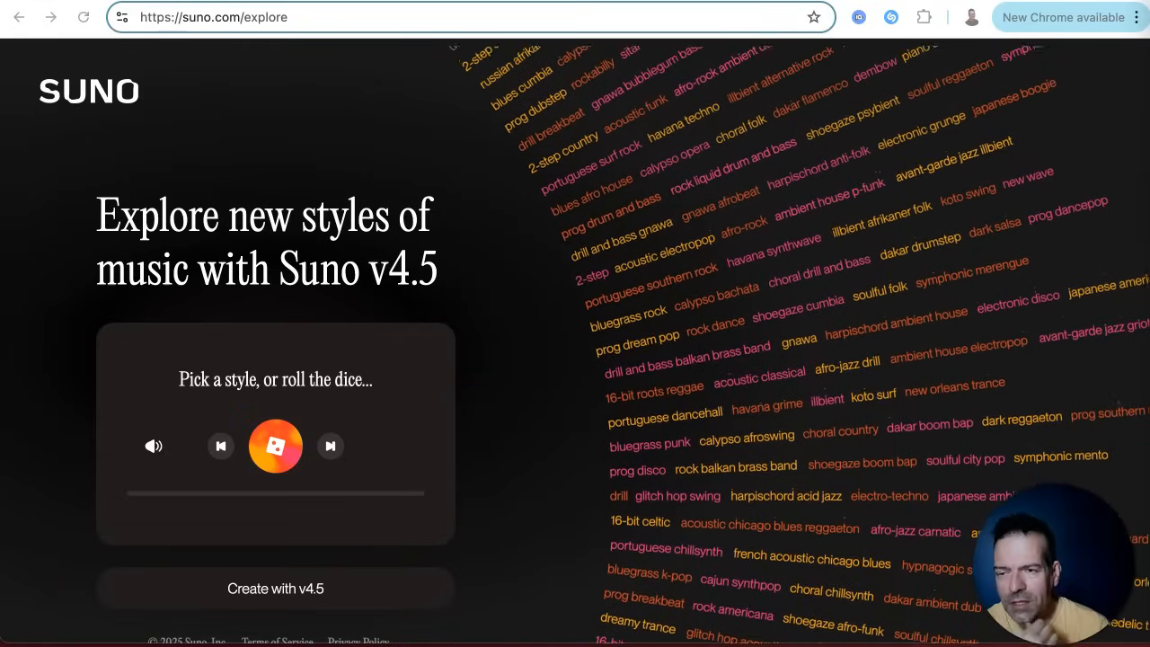
left_click(165, 0)
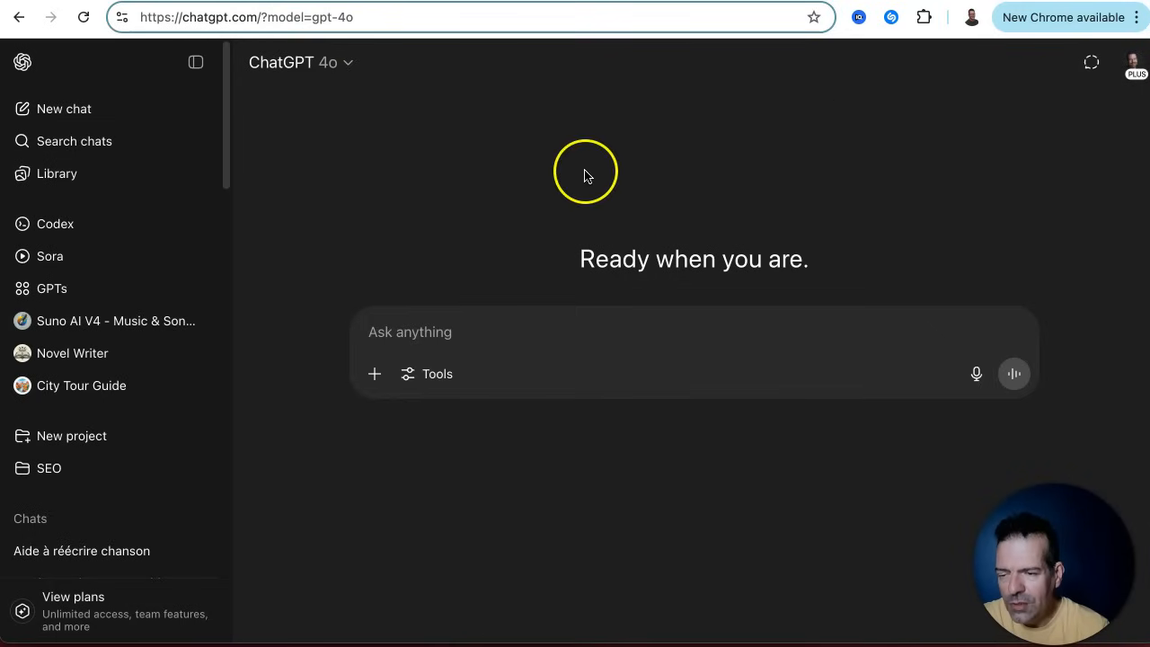
left_click(49, 323)
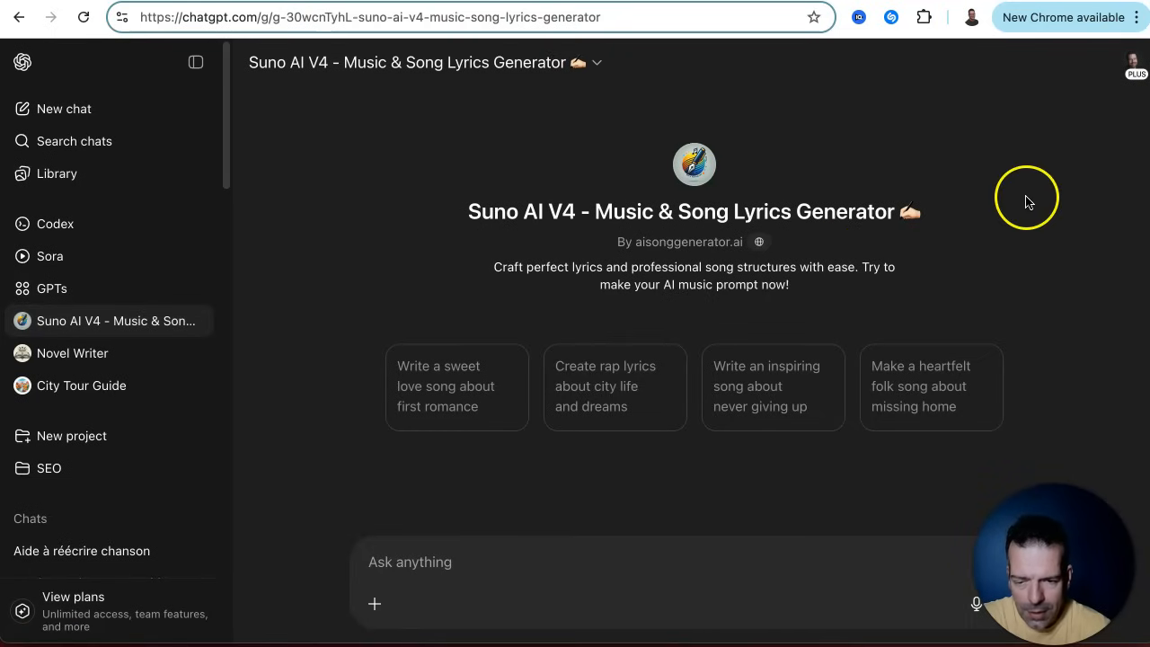
Step: Ask the GPT "What is Beastie Boys style of music as per Suno style description?"
left_click(395, 567)
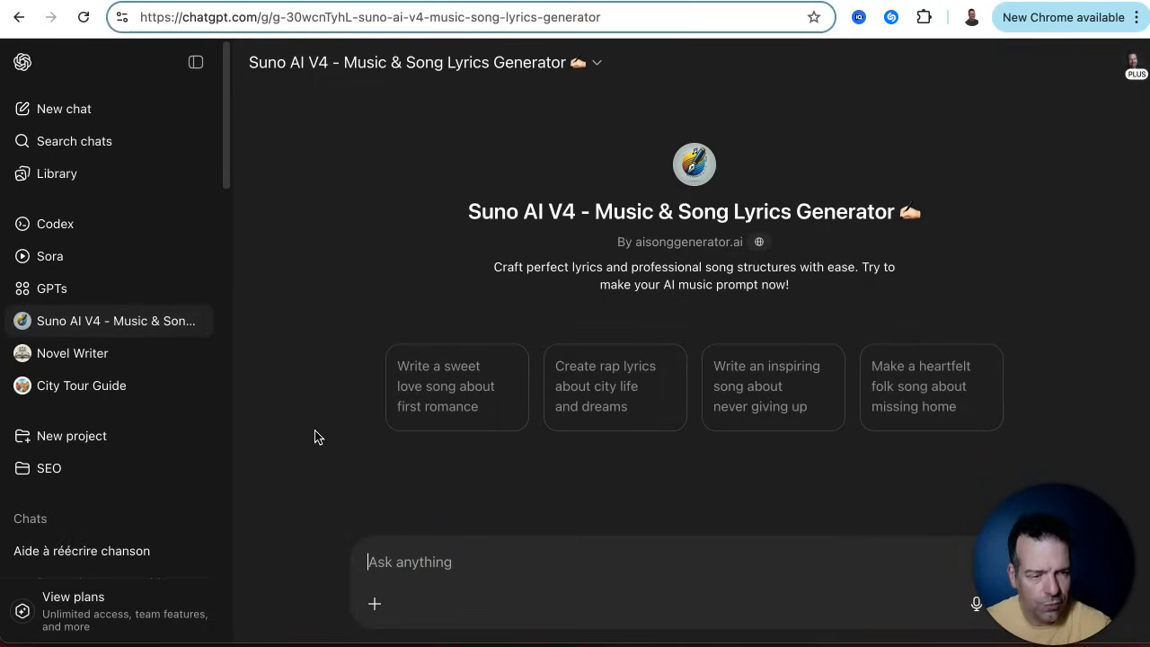
key("super+v")
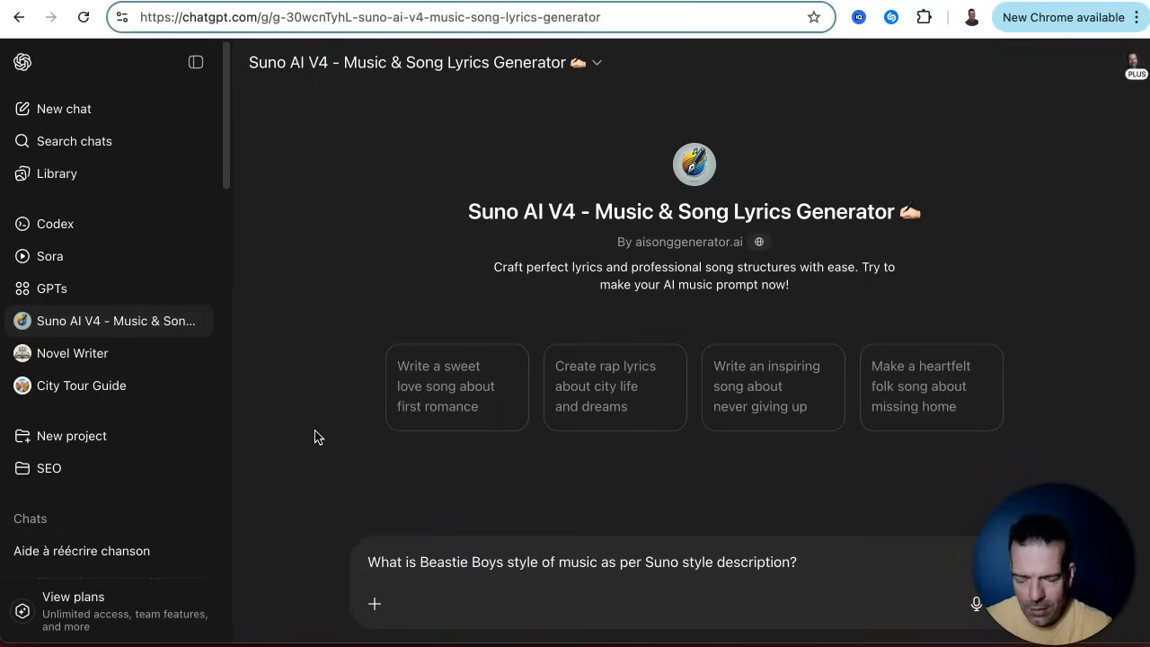
left_click(387, 440)
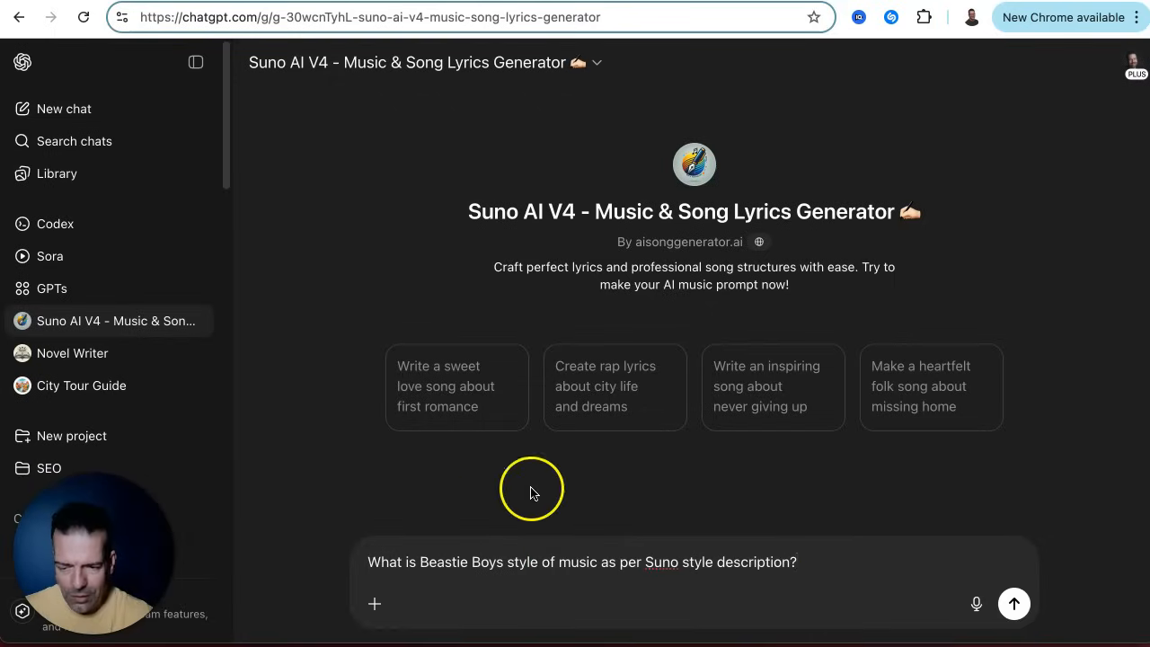
left_click(1014, 604)
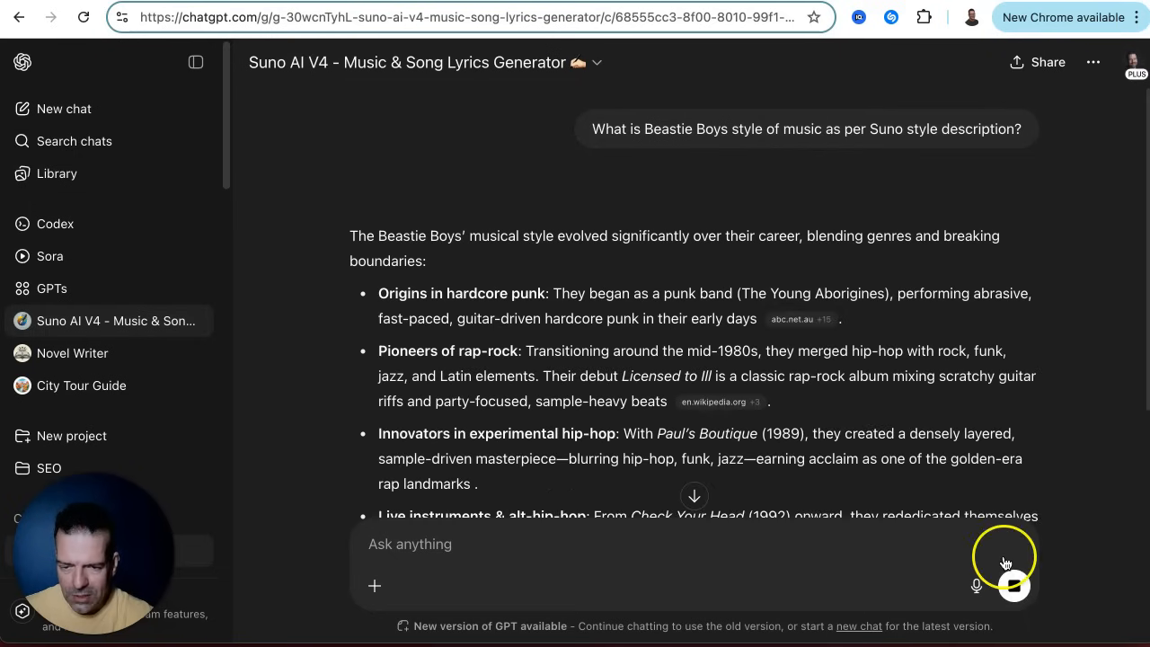
Step: Copy the Suno-style description code block from the GPT's answer
scroll(899, 341, "down", 3)
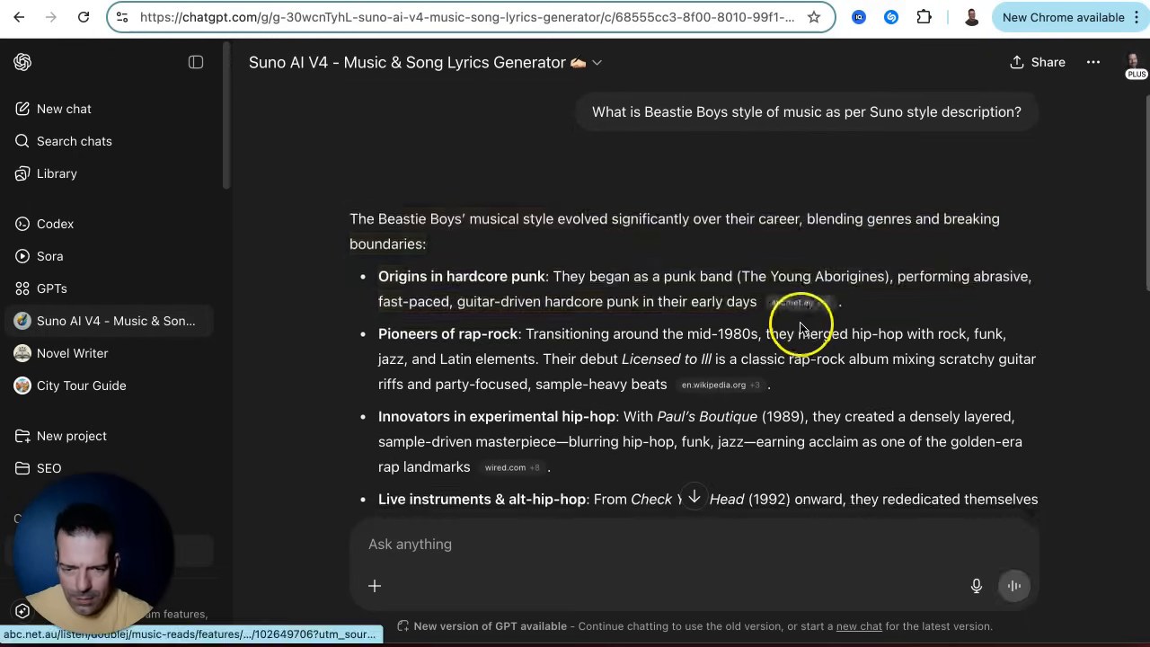
scroll(990, 299, "down", 4)
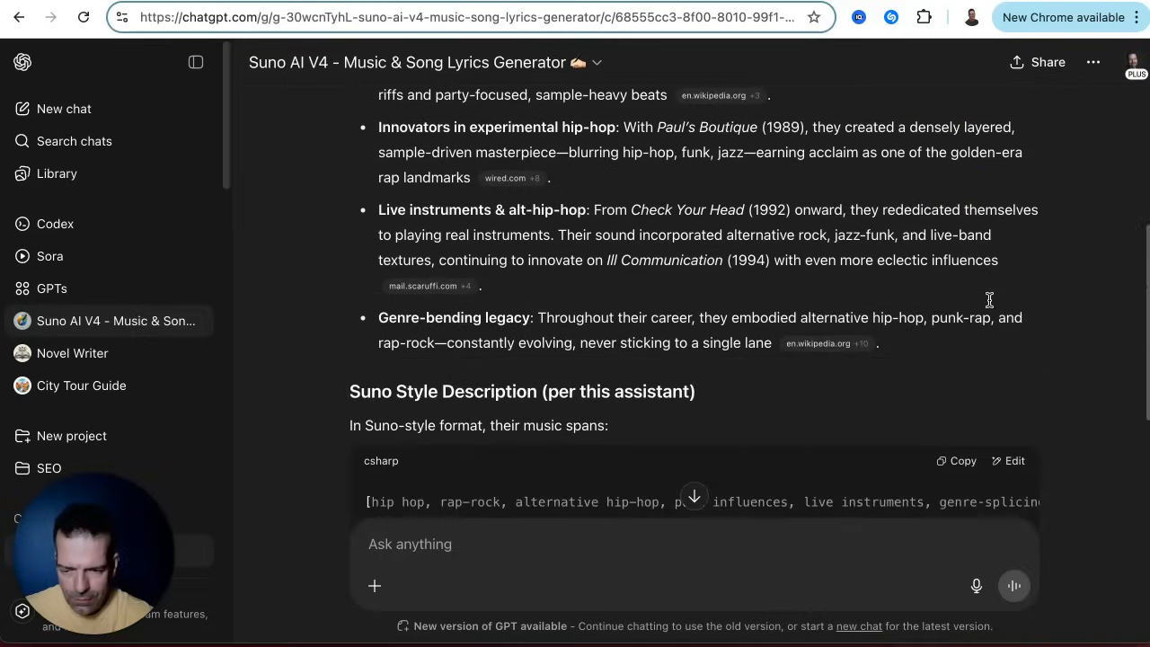
scroll(989, 300, "down", 2)
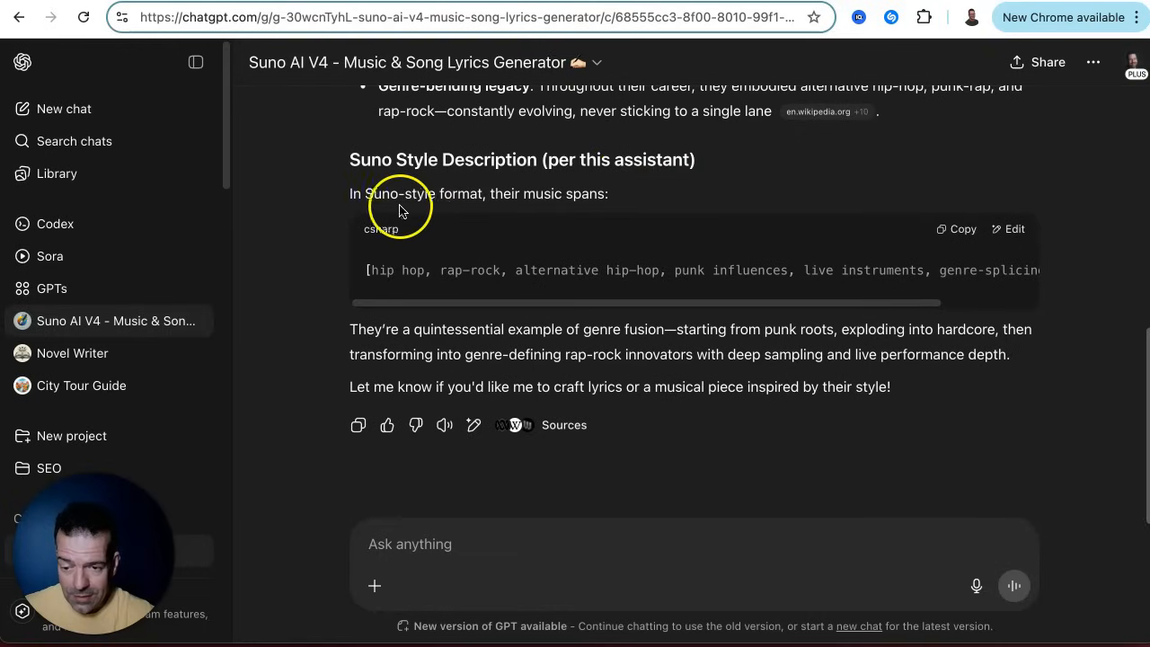
left_click(964, 235)
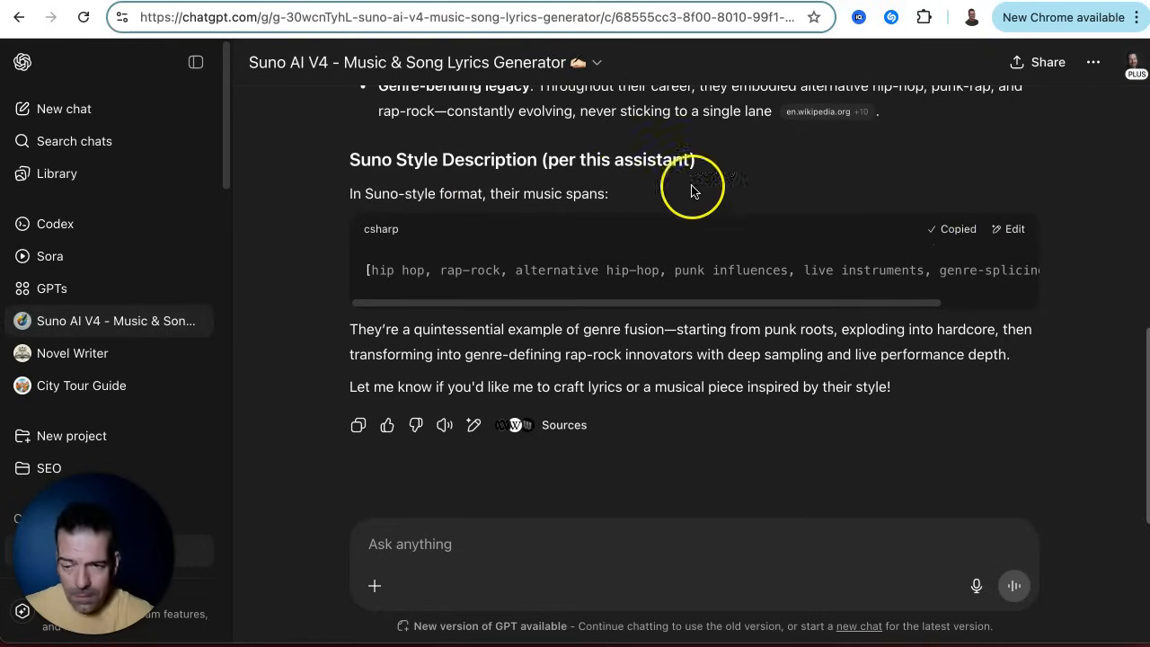
Step: Switch to Suno's custom song creation page and paste the copied hip hop, rap-rock description into the Style Description
key("ctrl+Tab")
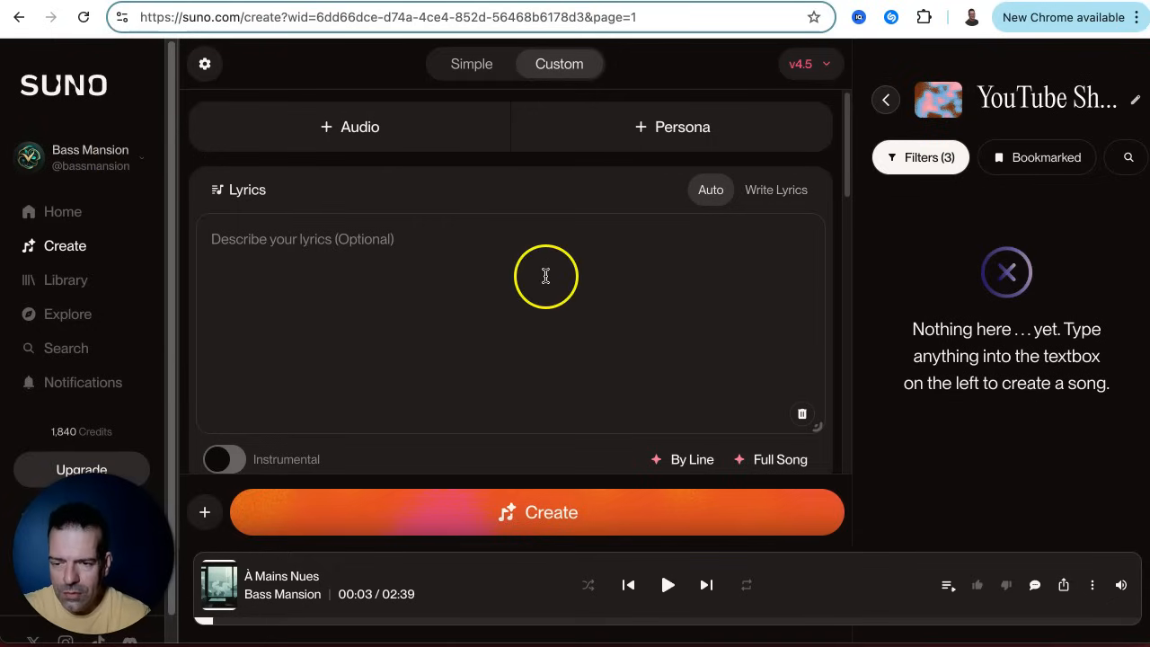
scroll(429, 259, "down", 3)
scroll(430, 259, "down", 2)
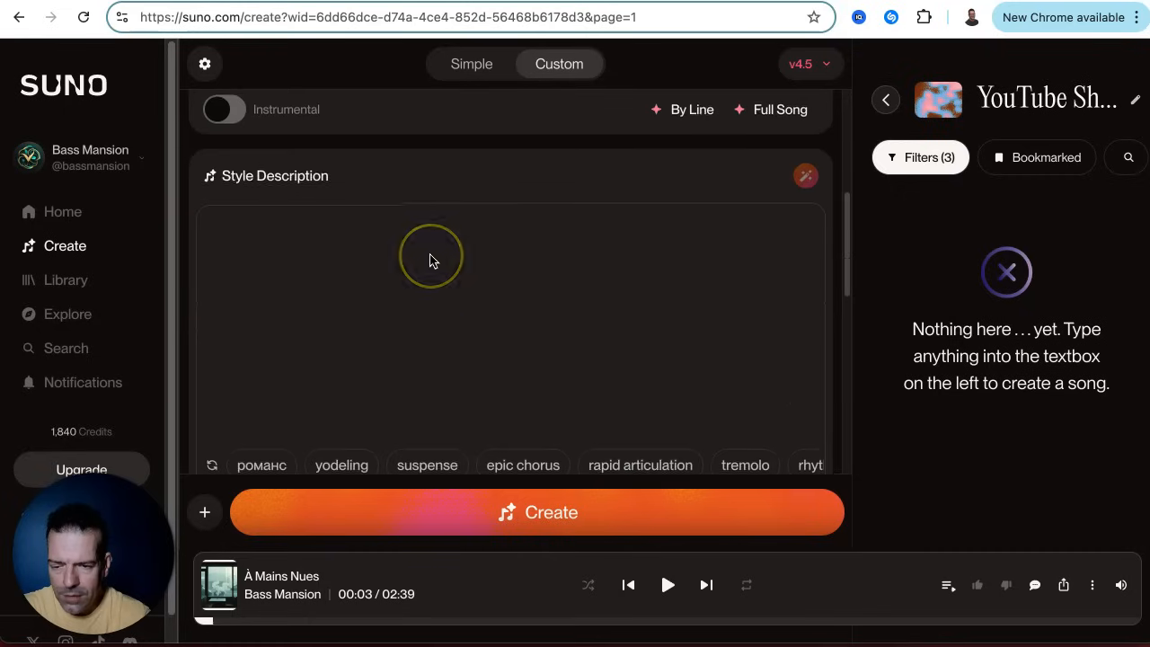
scroll(429, 261, "down", 3)
scroll(429, 259, "down", 5)
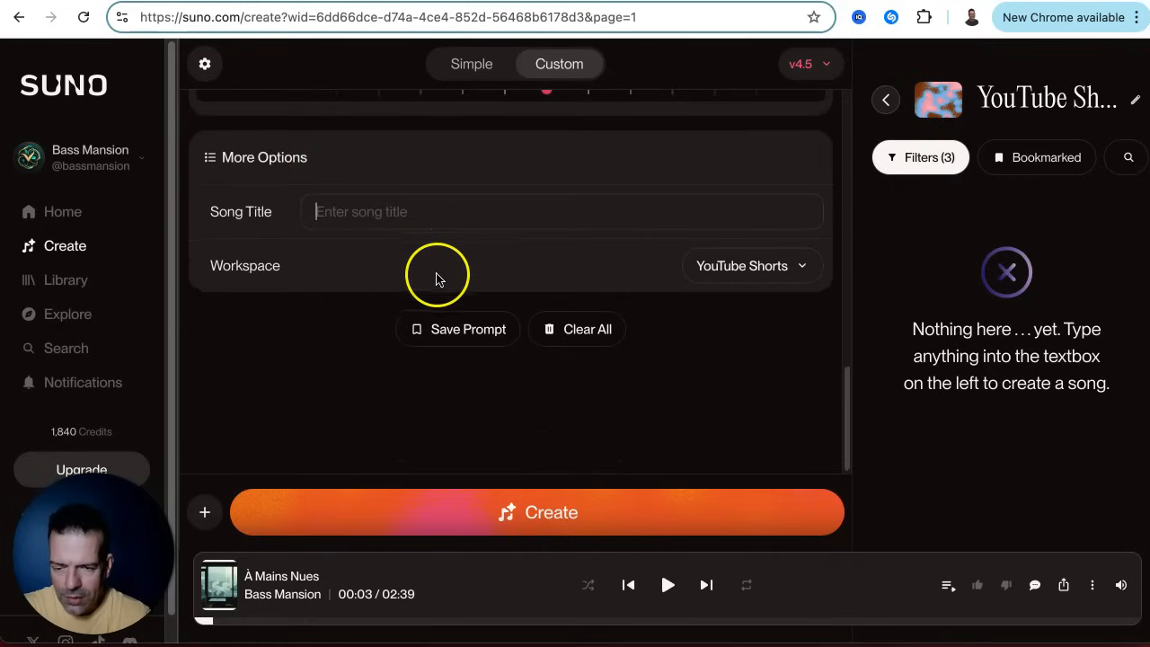
scroll(450, 279, "up", 4)
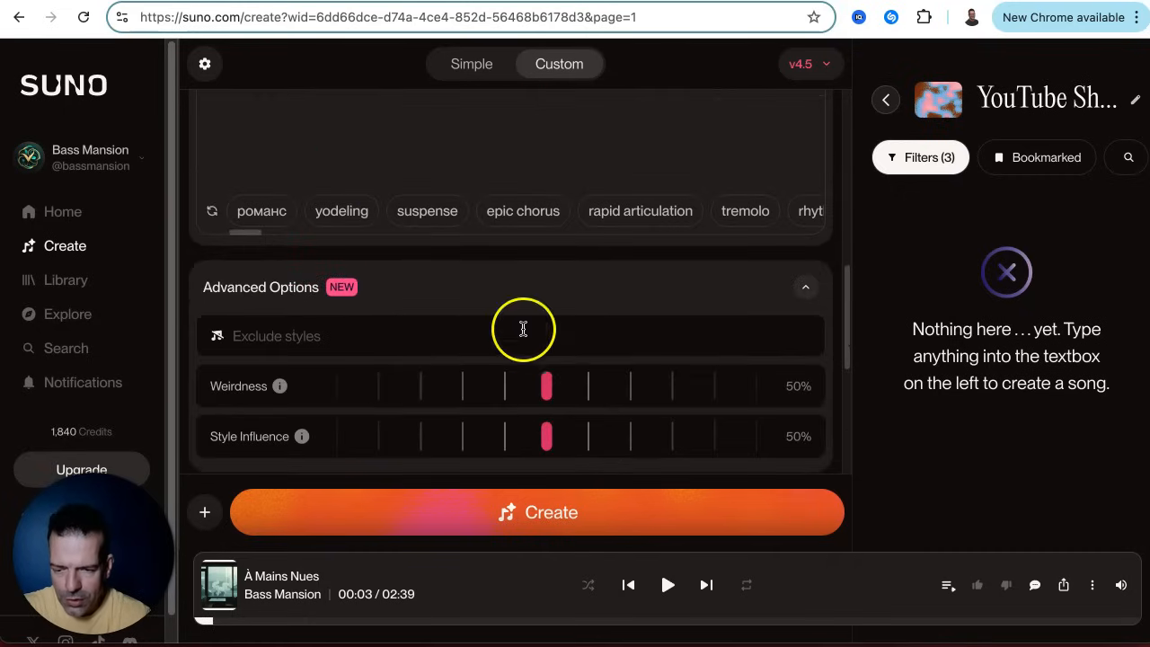
scroll(521, 329, "up", 4)
left_click(330, 213)
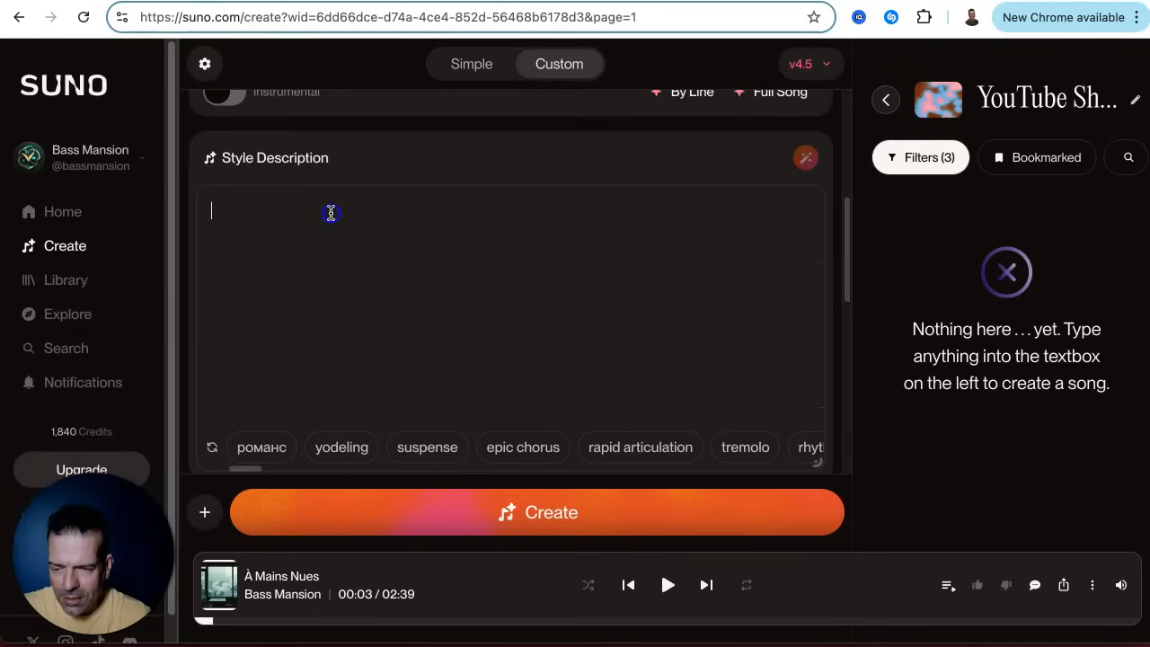
right_click(330, 213)
left_click(365, 338)
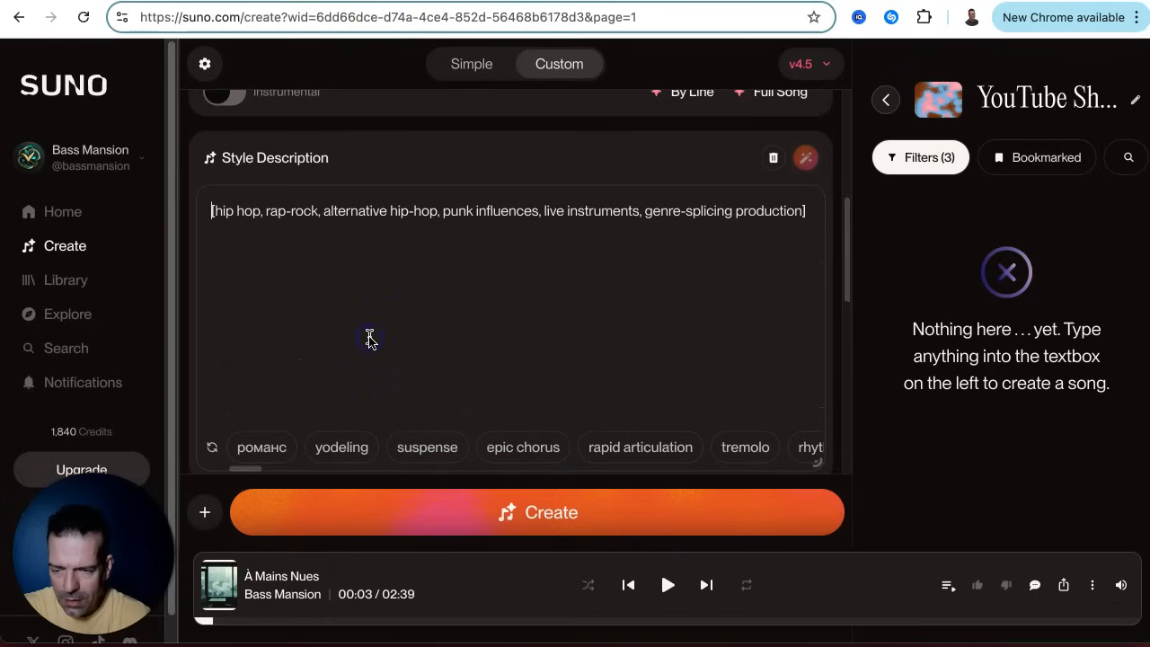
Step: Remove the opening and closing square brackets from the style description text
left_click_drag(208, 211, 217, 210)
key("BackSpace")
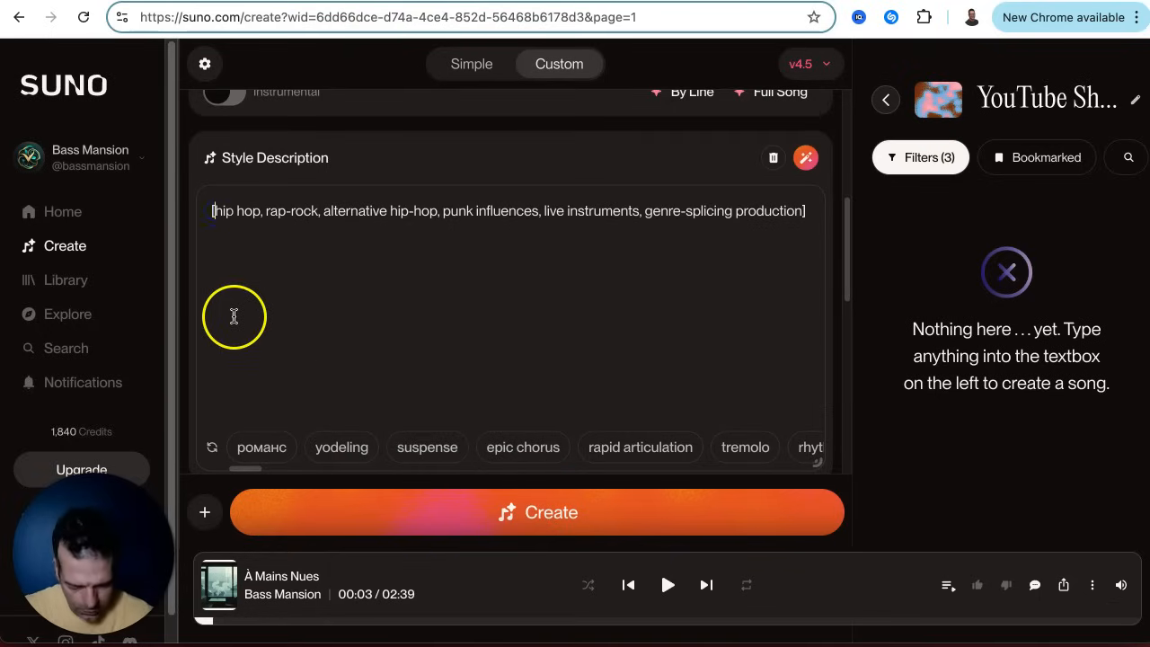
left_click_drag(796, 211, 805, 211)
key("BackSpace")
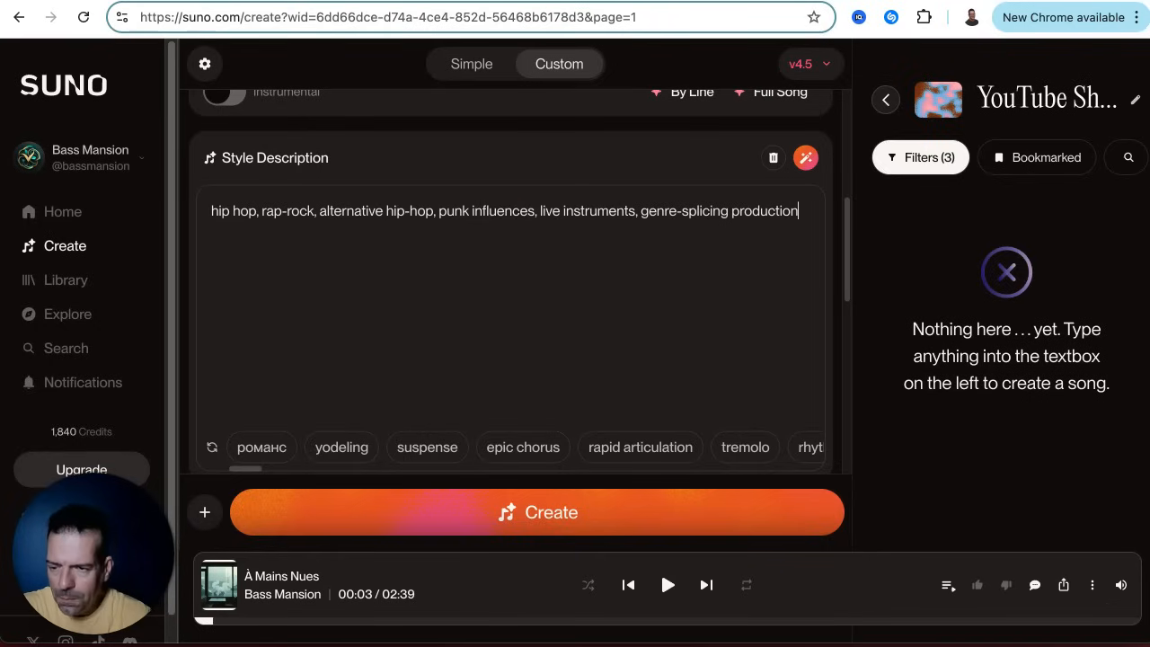
Step: Return to the ChatGPT conversation and send "Give me ideas of titles of songs that Beastie Boys could sing"
scroll(464, 218, "up", 1)
scroll(463, 219, "up", 3)
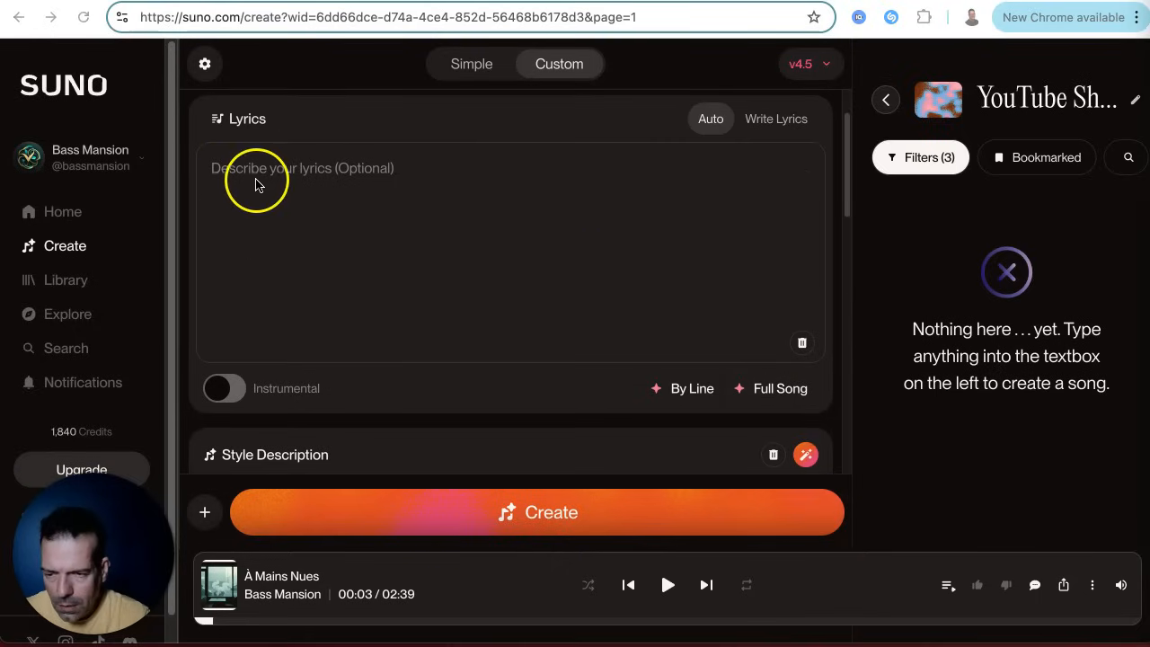
left_click(161, 2)
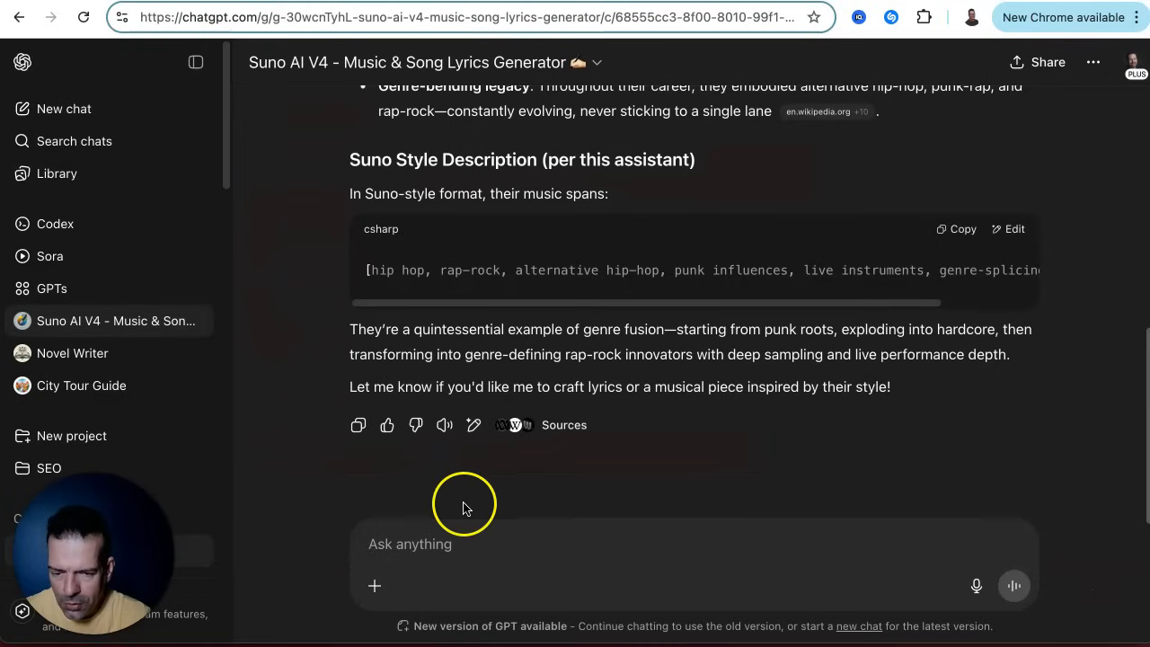
left_click(423, 542)
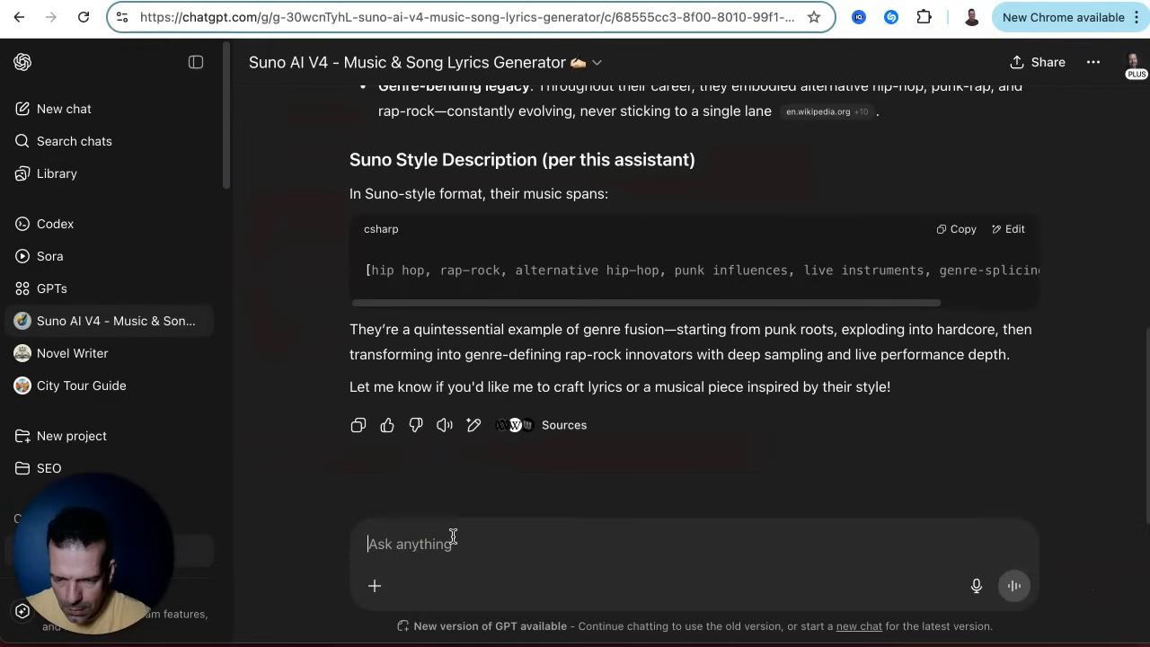
key("super+v")
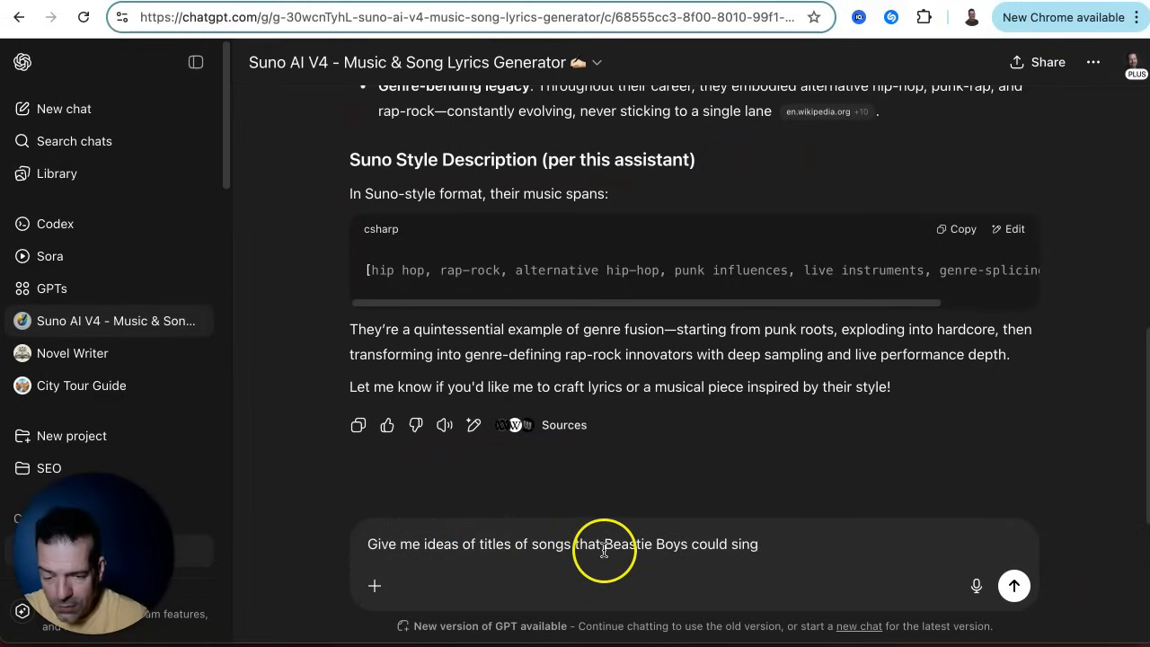
left_click(1013, 585)
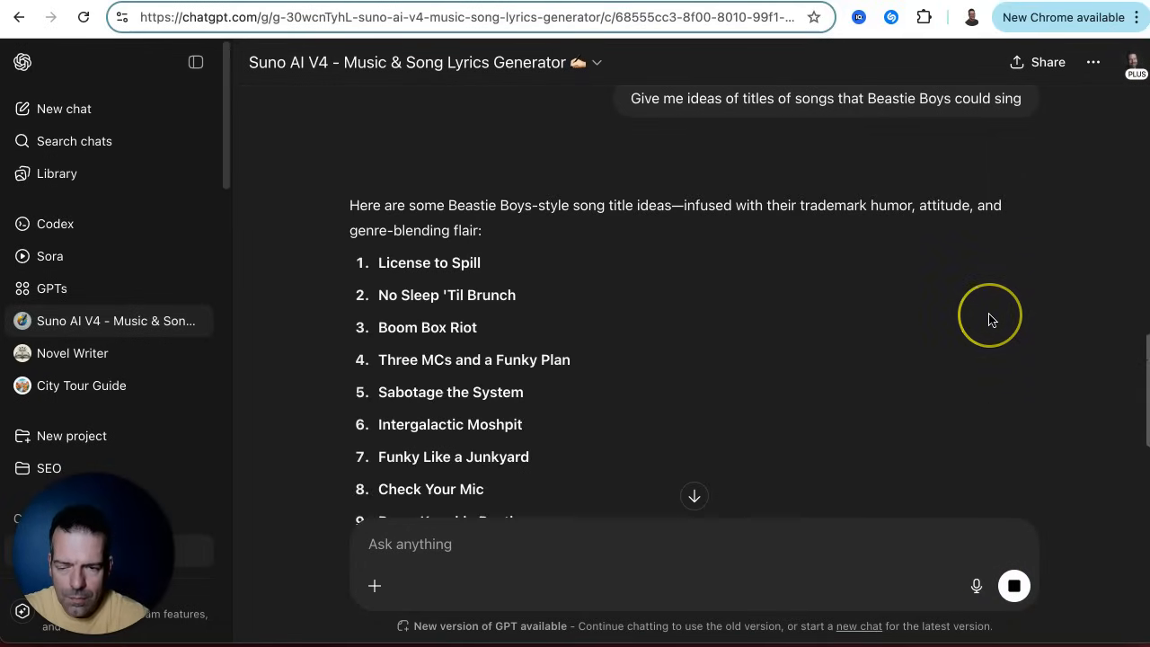
Step: Copy the title "Brooklyn Swagger" from the GPT's list of song title ideas
scroll(992, 320, "down", 2)
scroll(991, 320, "down", 3)
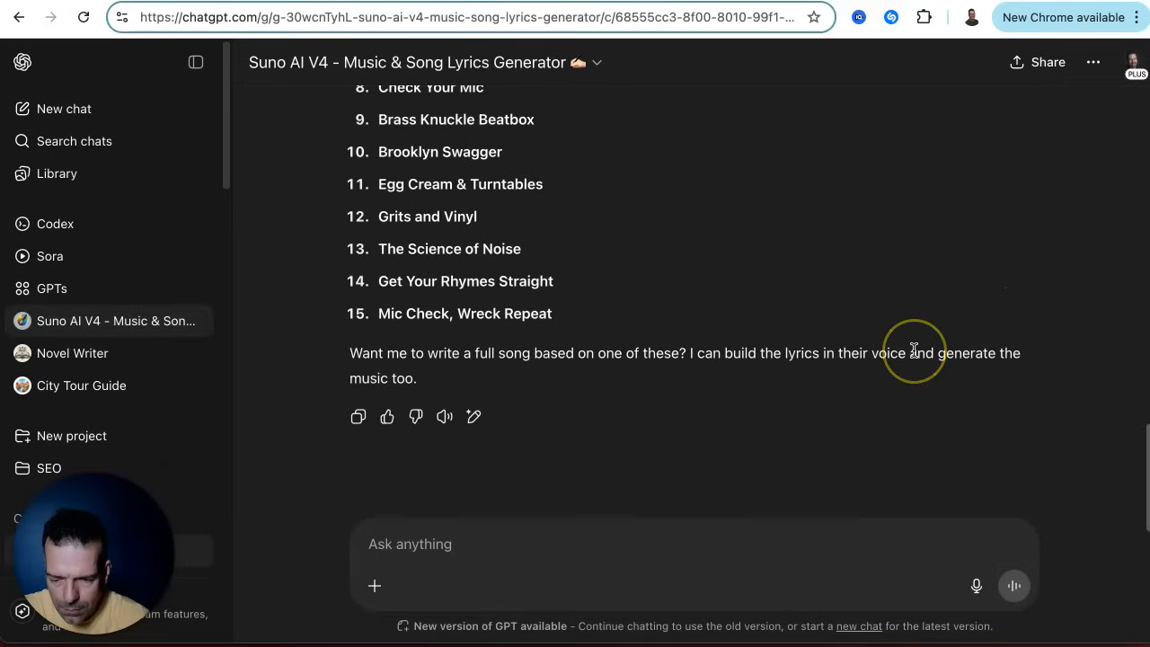
scroll(914, 349, "up", 3)
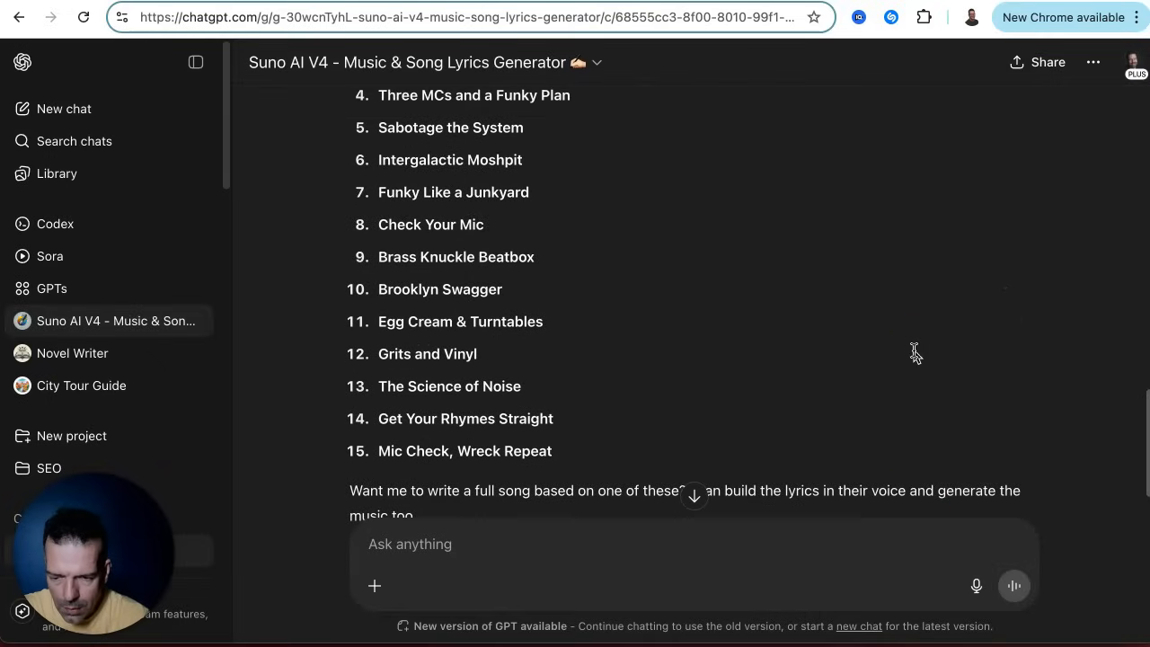
scroll(914, 352, "up", 1)
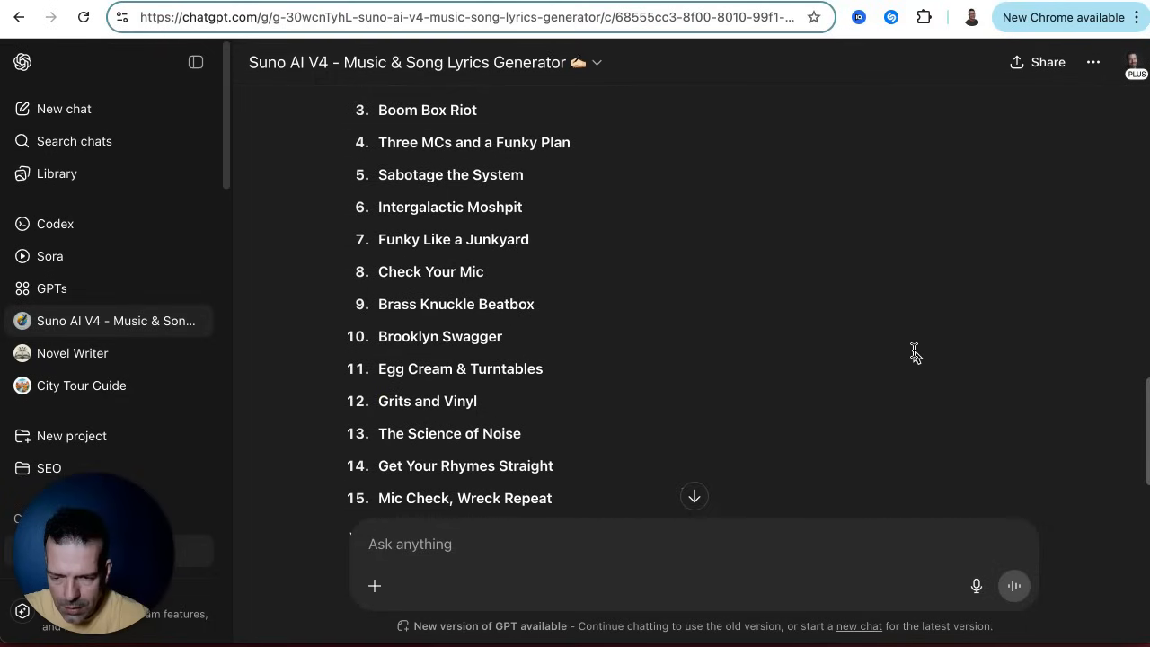
left_click_drag(370, 336, 505, 336)
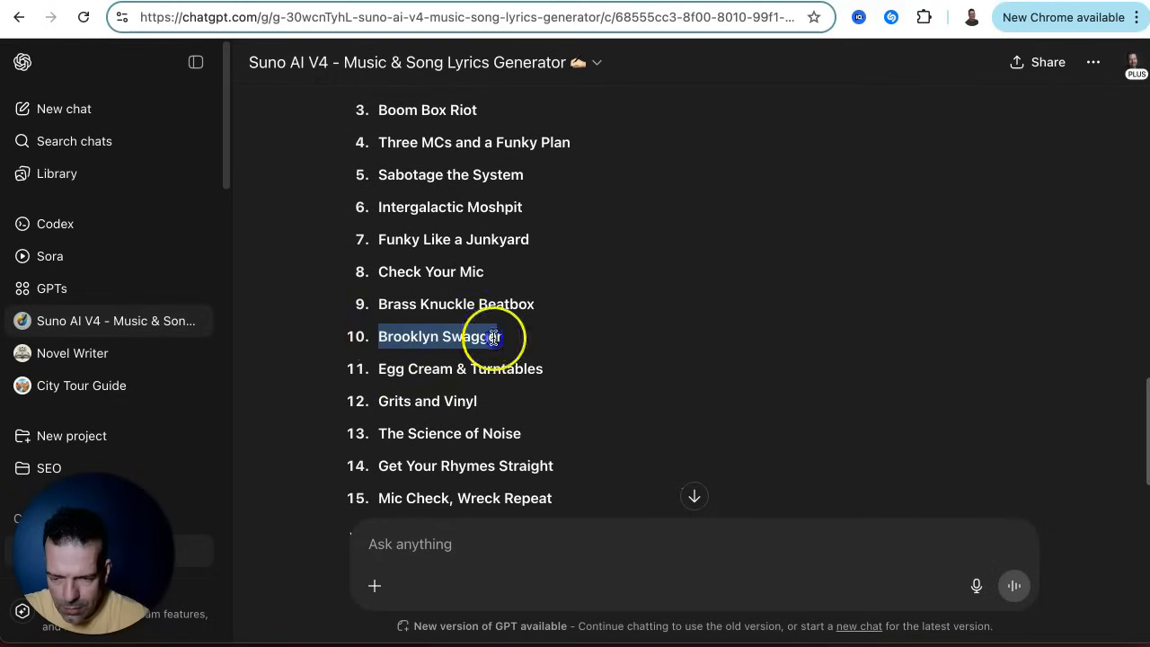
right_click(450, 336)
left_click(475, 378)
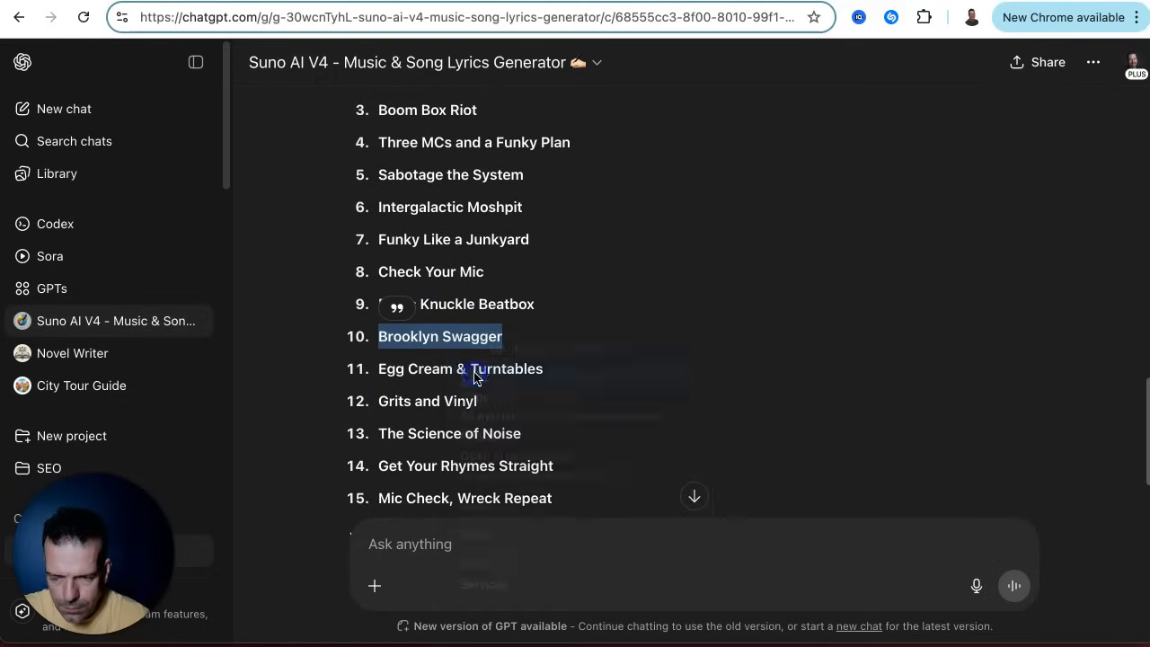
Step: Switch back to the Suno creation page and enter "Brooklyn Swagger" as the song title
left_click(207, 2)
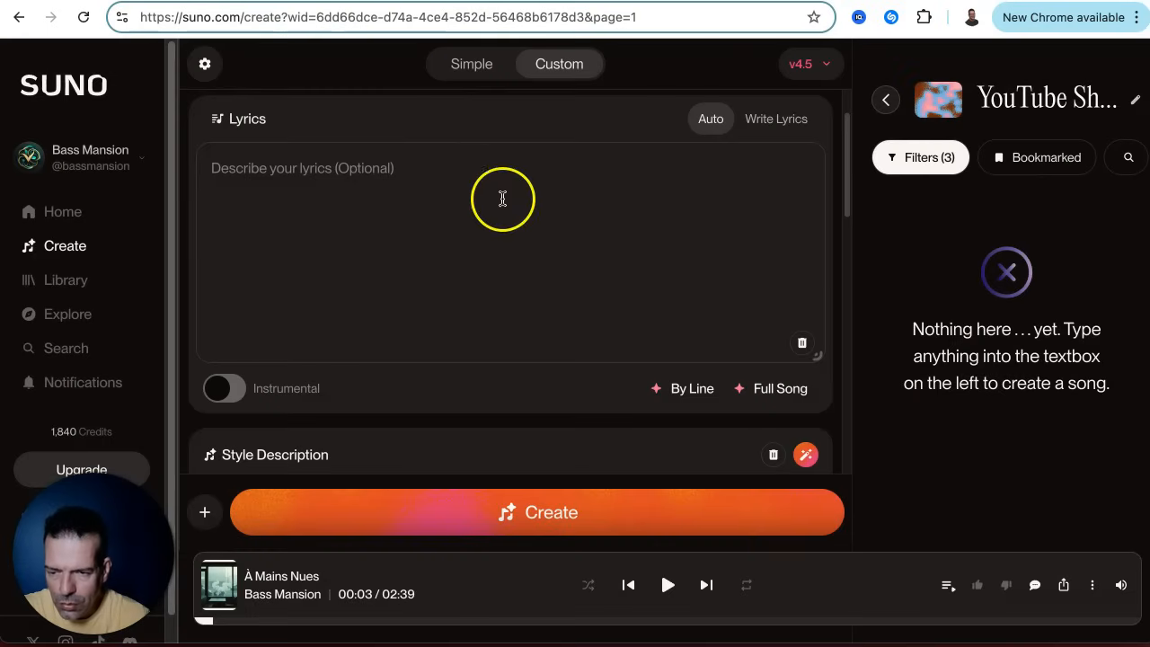
scroll(425, 269, "down", 5)
left_click(353, 431)
scroll(476, 332, "down", 4)
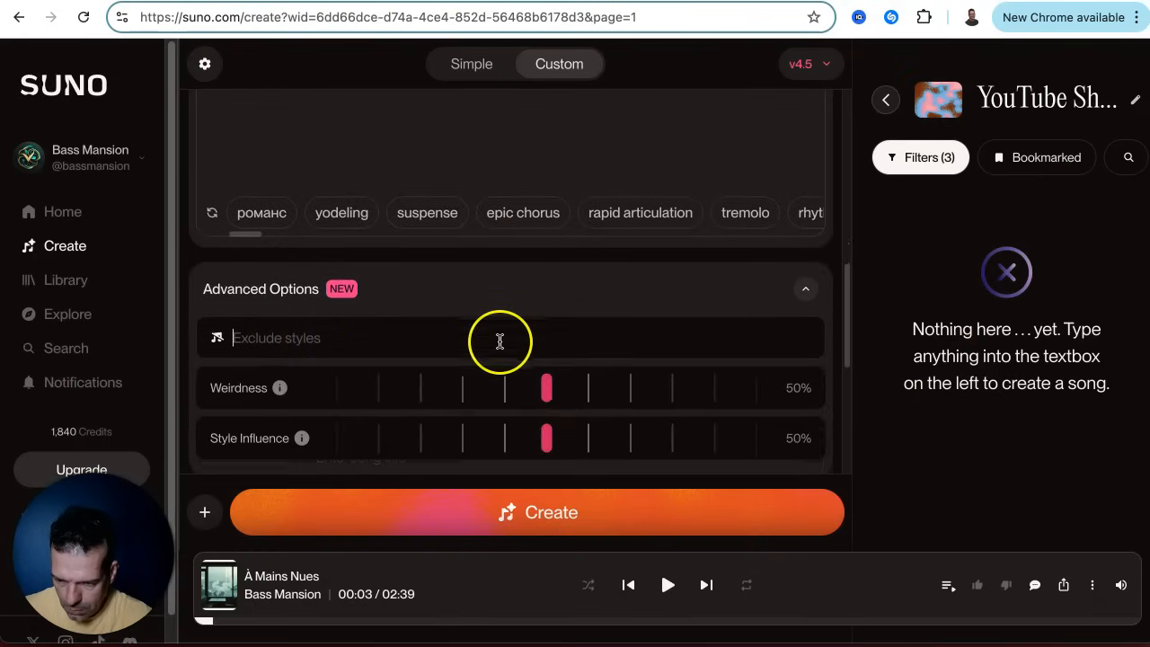
left_click(346, 460)
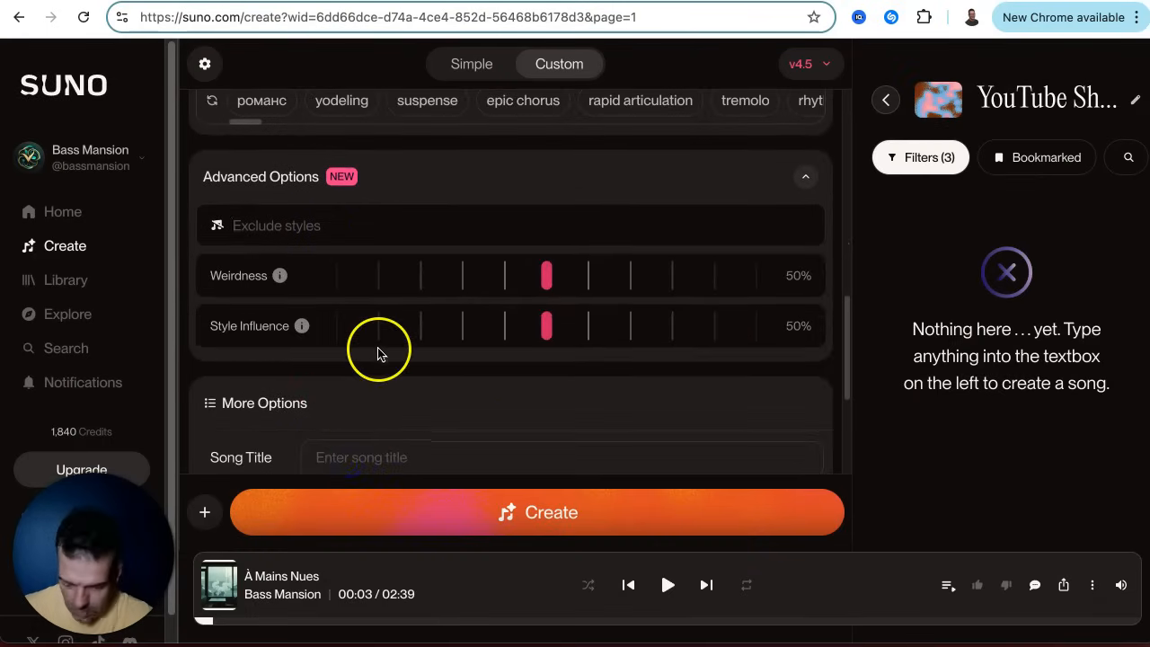
key("super+v")
scroll(539, 390, "up", 2)
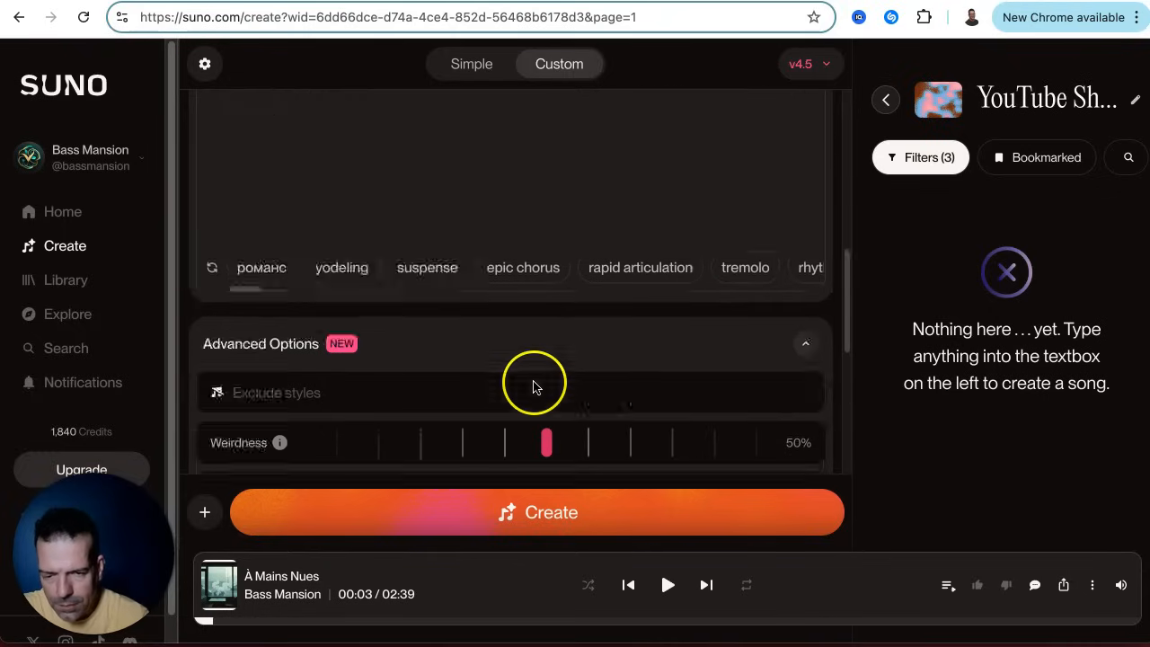
Step: Return to ChatGPT and send "Can you write me a song with verses and choruses under 3 minutes in the style of Beastie Boys called “Brooklyn Swagger”?"
scroll(533, 386, "up", 5)
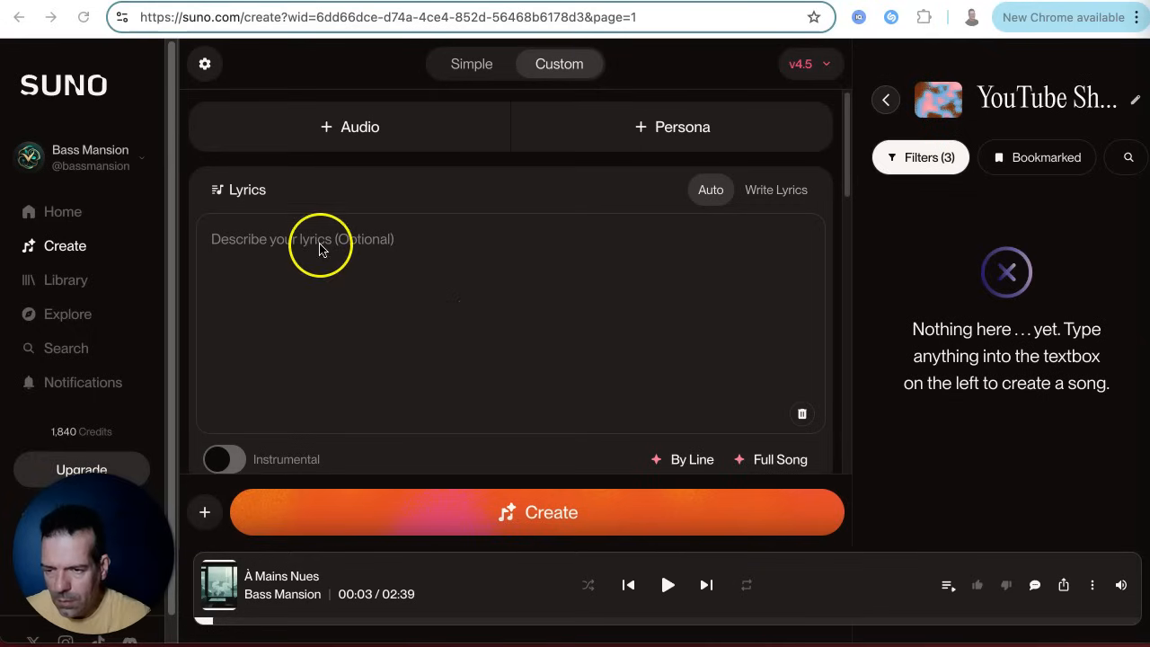
left_click(187, 1)
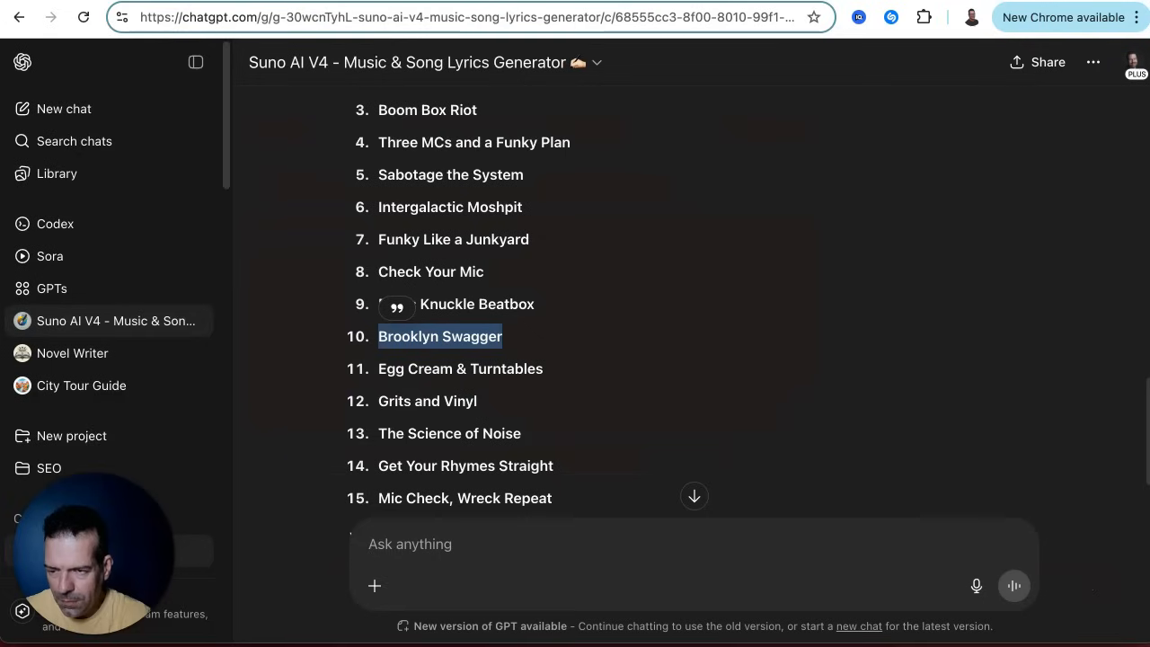
left_click(464, 537)
key("super+v")
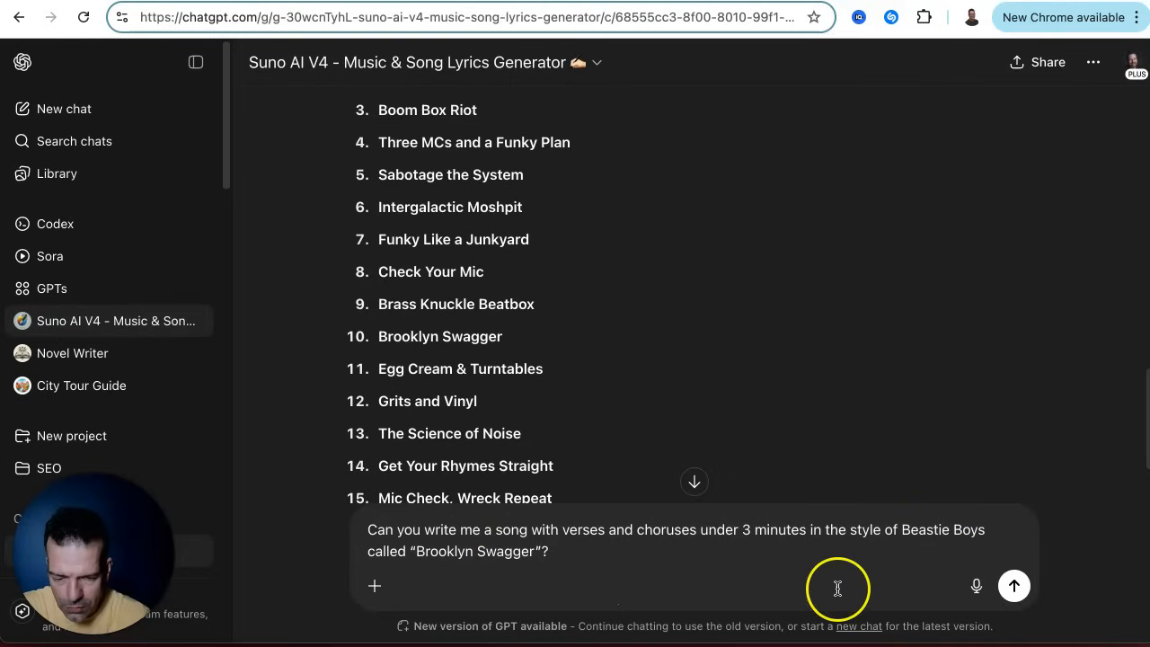
left_click(1016, 586)
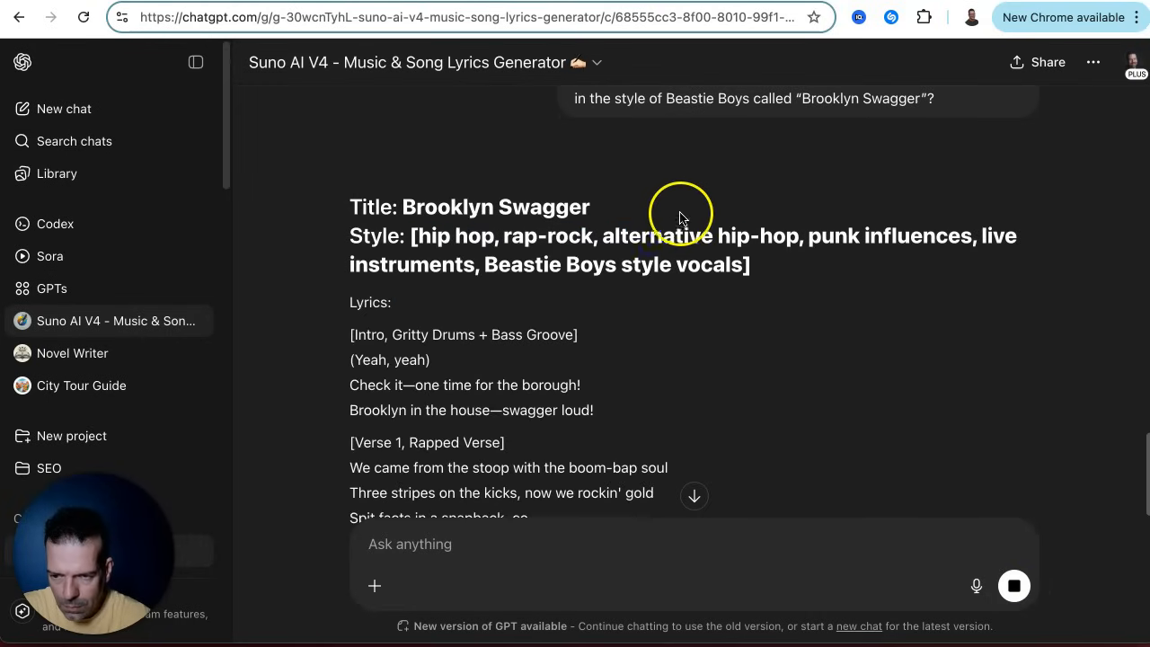
Step: Copy the complete "Brooklyn Swagger" lyrics from the GPT's reply, from the [Intro] tag through the last line of the outro
scroll(869, 363, "down", 1)
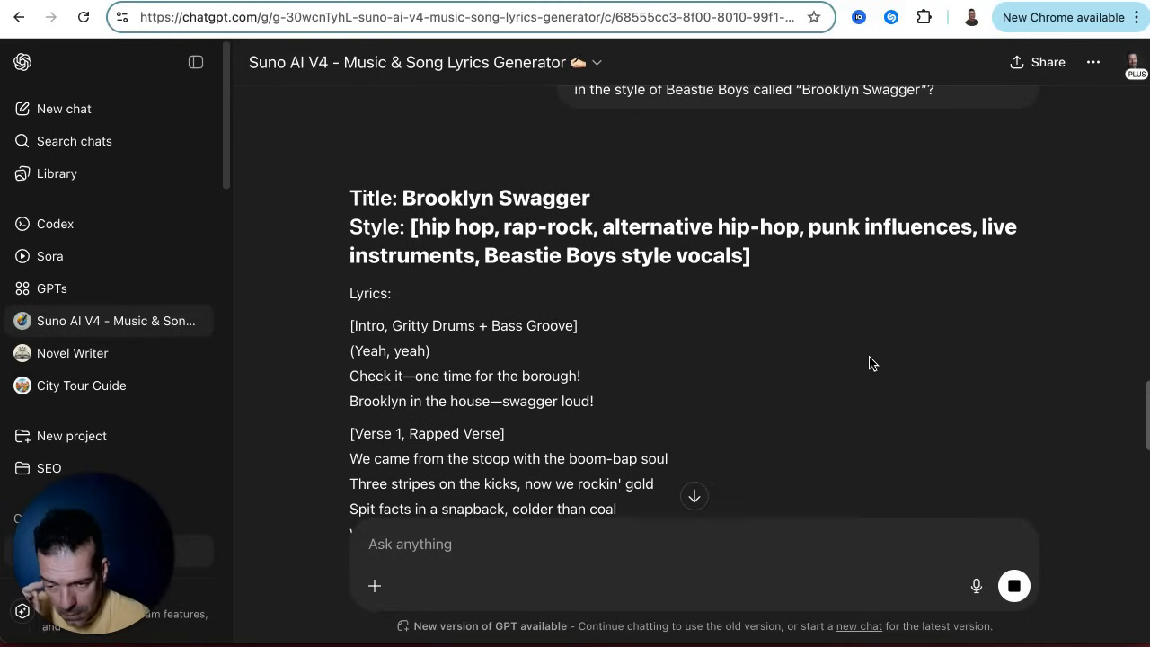
scroll(870, 363, "down", 3)
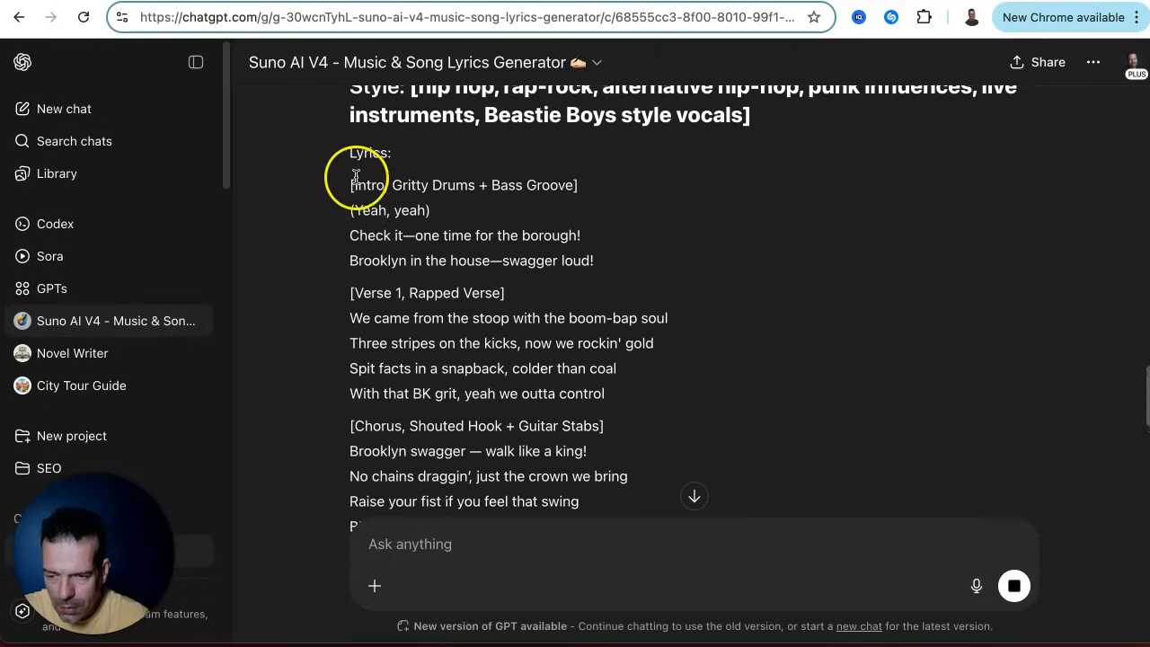
left_click_drag(350, 190, 565, 344)
scroll(596, 377, "down", 10)
right_click(462, 237)
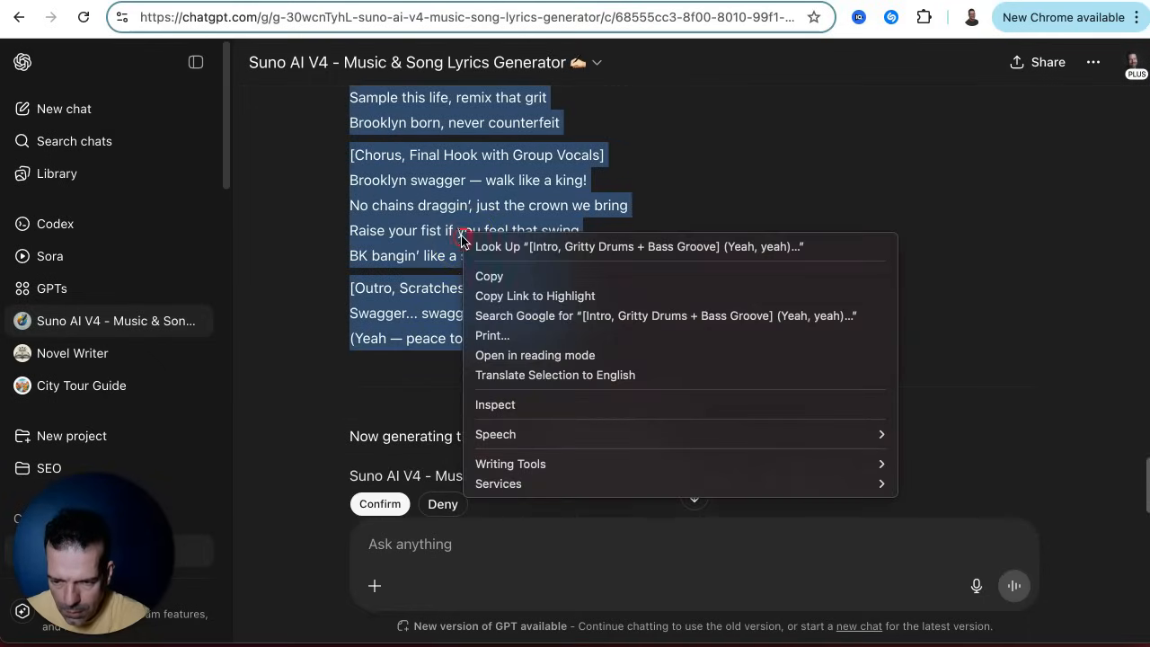
left_click(482, 276)
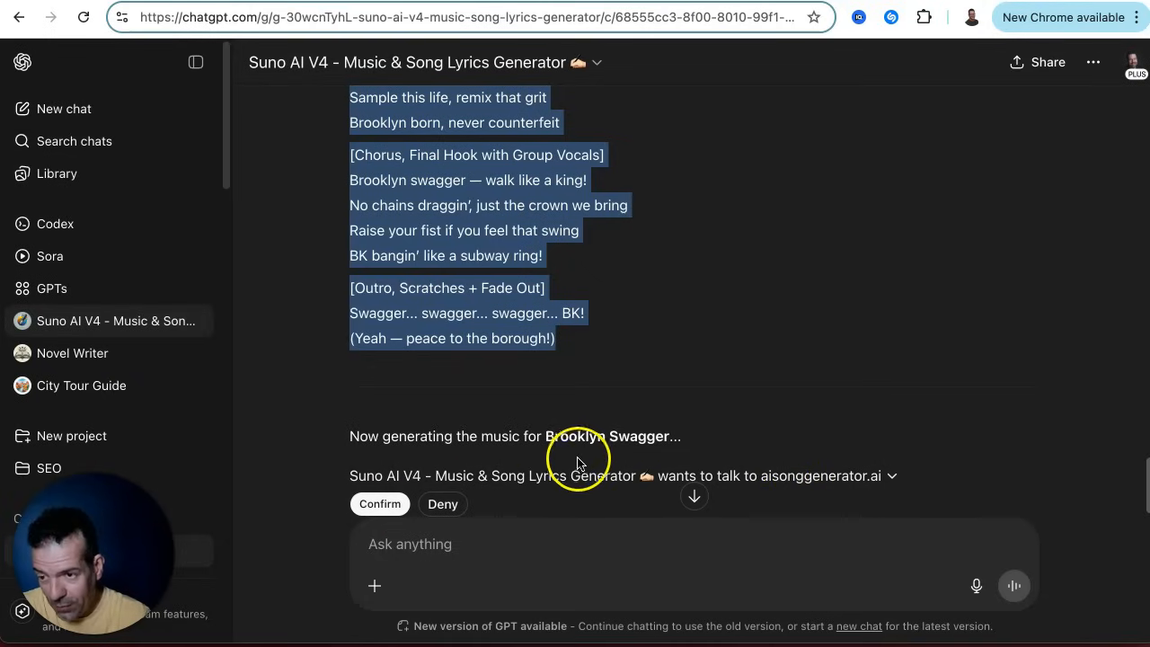
Step: Deny the GPT's request to talk to aisonggenerator.ai below the lyrics
scroll(612, 426, "down", 1)
scroll(612, 426, "down", 1)
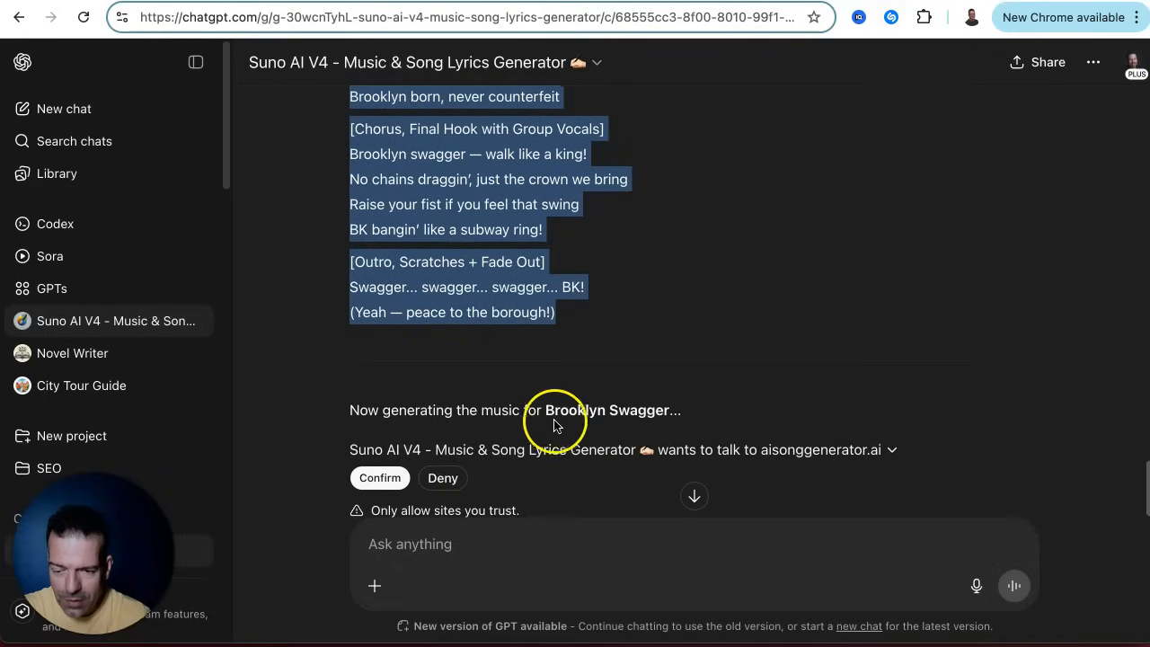
left_click(446, 476)
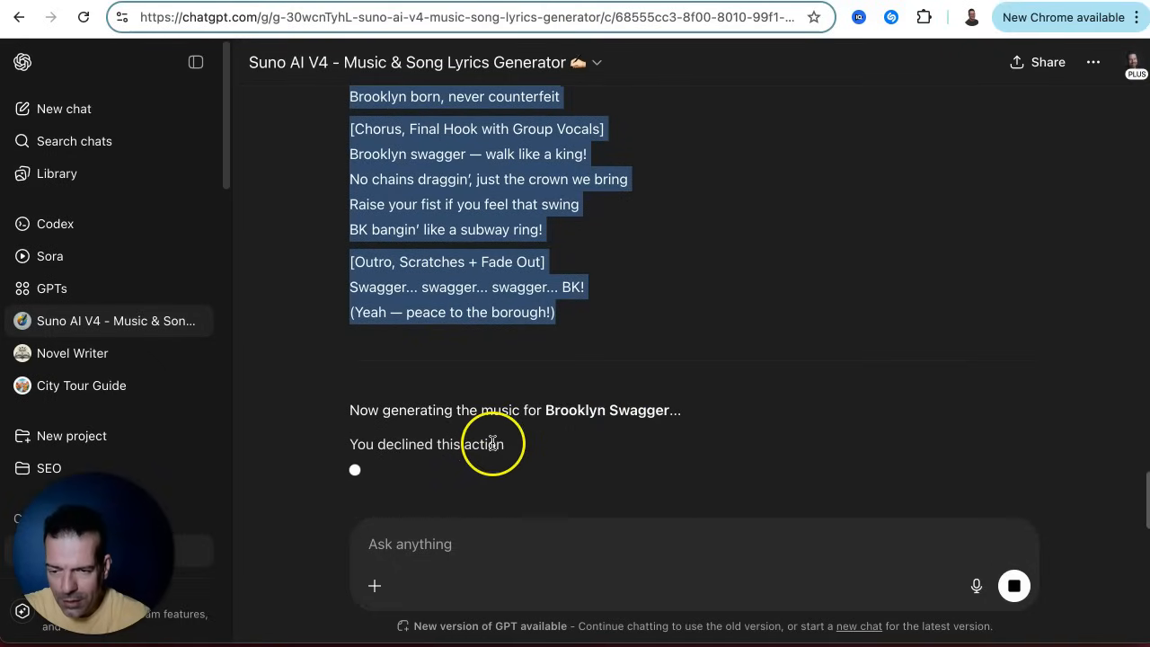
Step: Switch back to the Suno creation page, paste the copied lyrics in Write Lyrics mode and generate the song
key("ctrl+Tab")
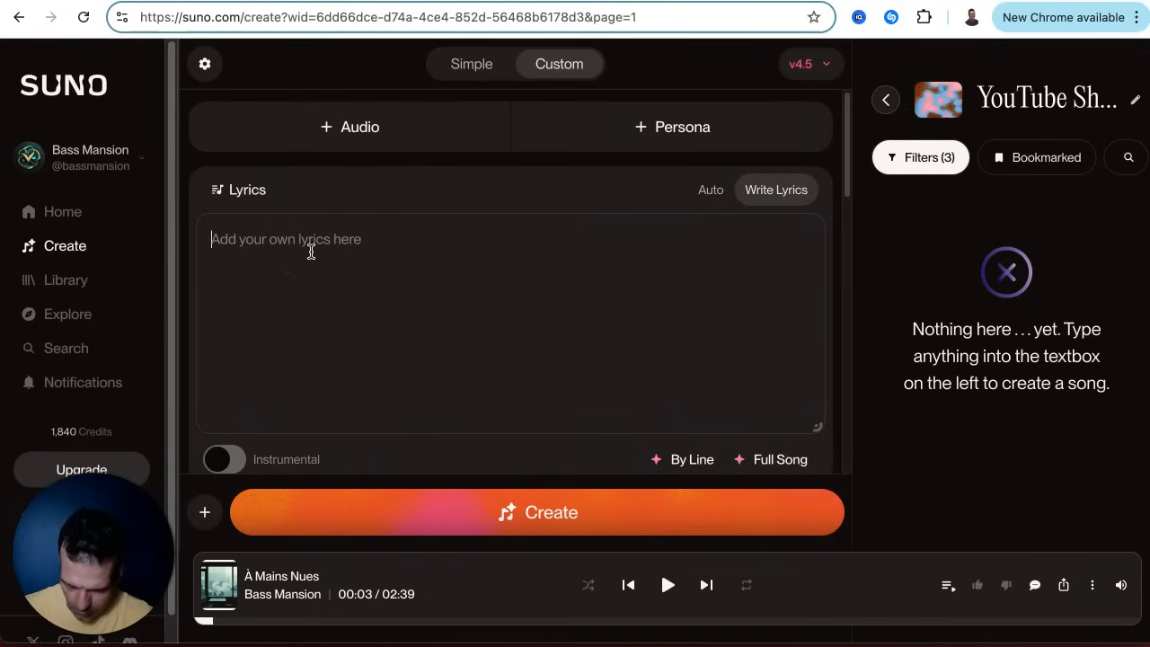
key("super+v")
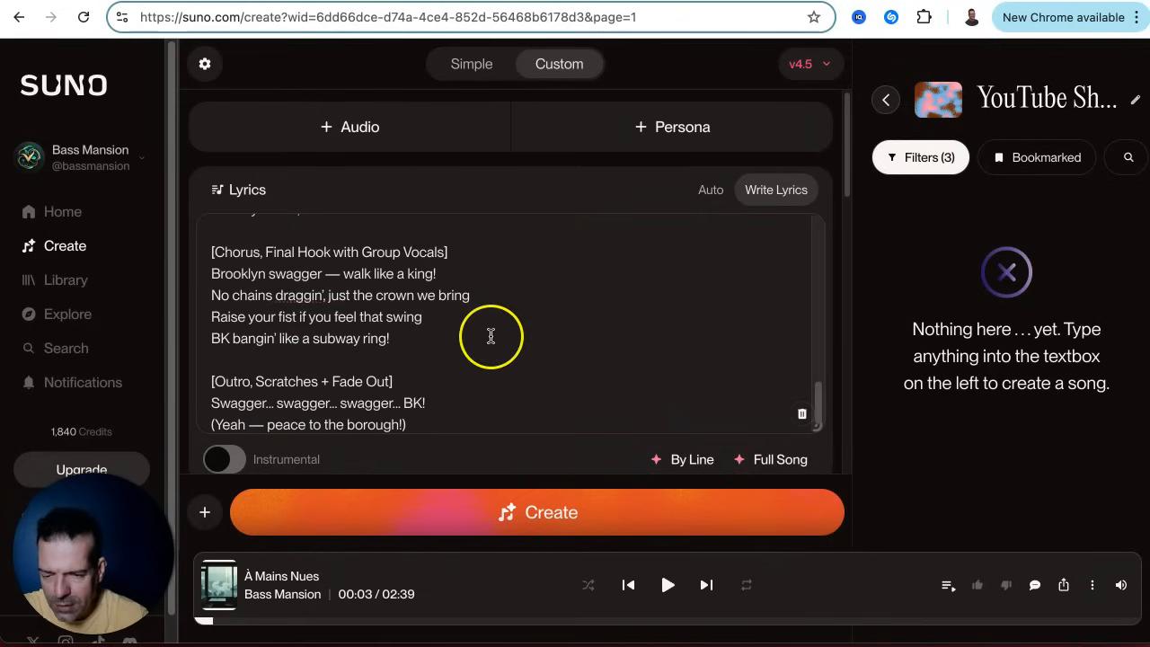
scroll(491, 335, "up", 10)
scroll(490, 334, "up", 2)
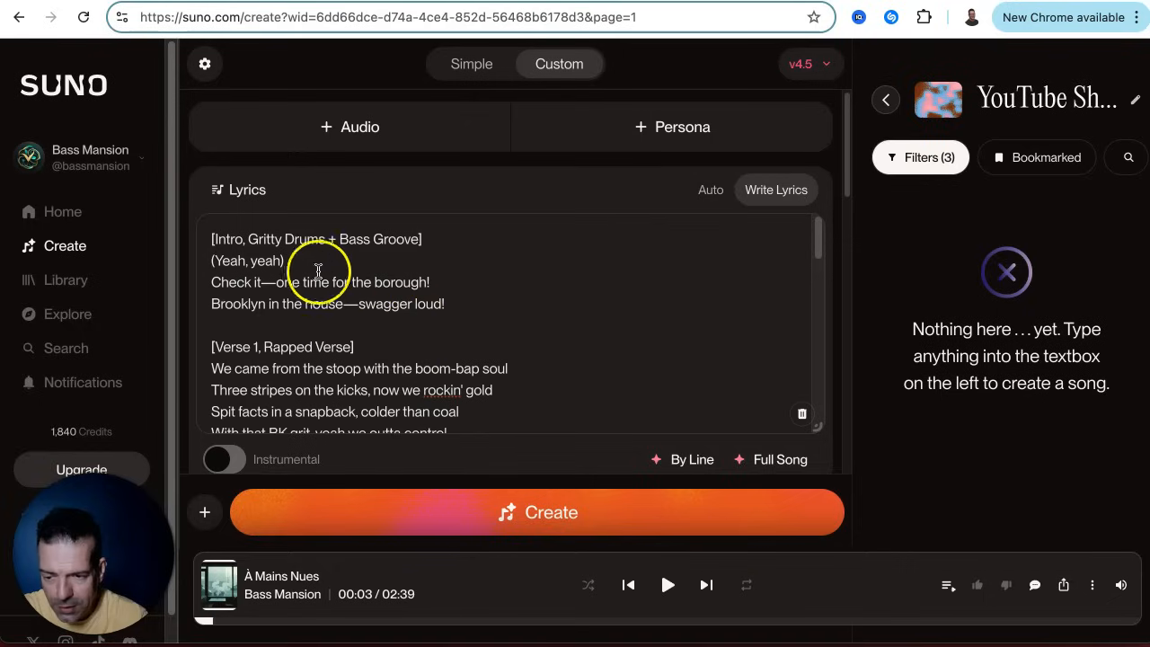
left_click(411, 515)
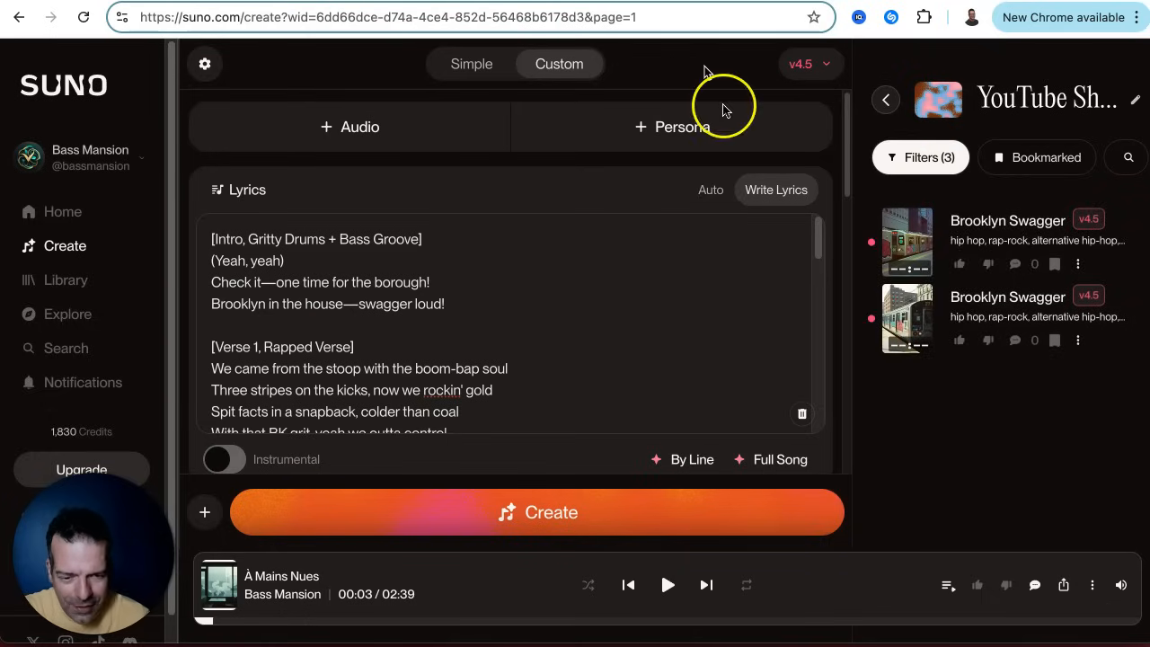
Step: Listen to the first generated "Brooklyn Swagger" version while following its lyrics through the first chorus, then pause it and close the song details
left_click(909, 246)
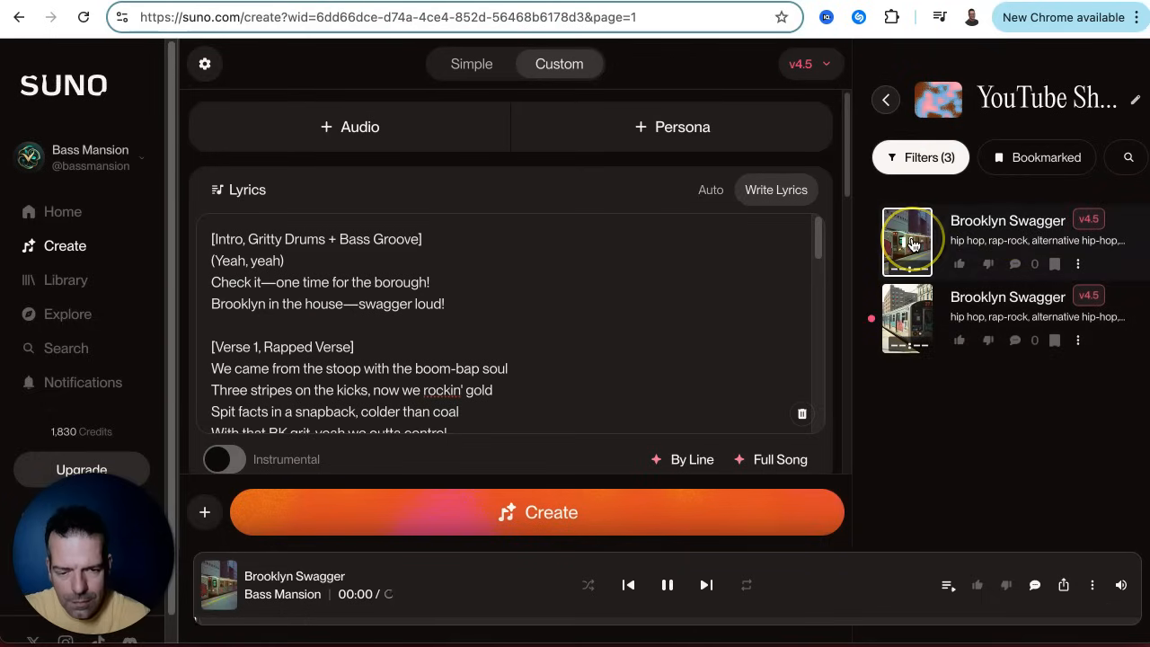
left_click(583, 318)
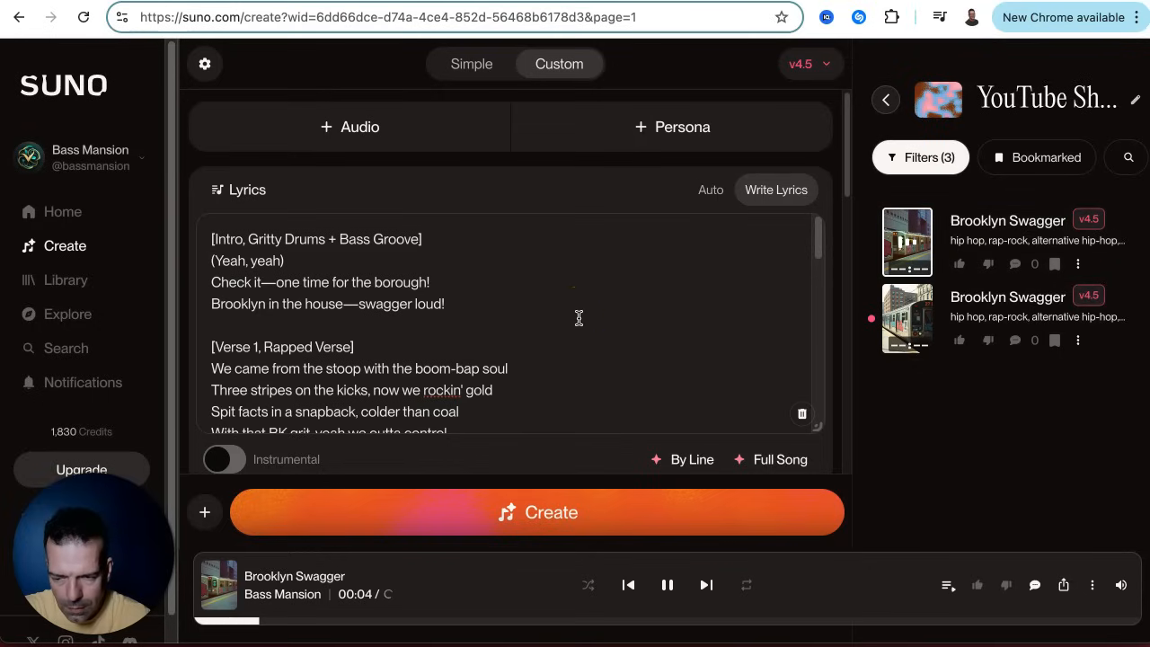
left_click(606, 295)
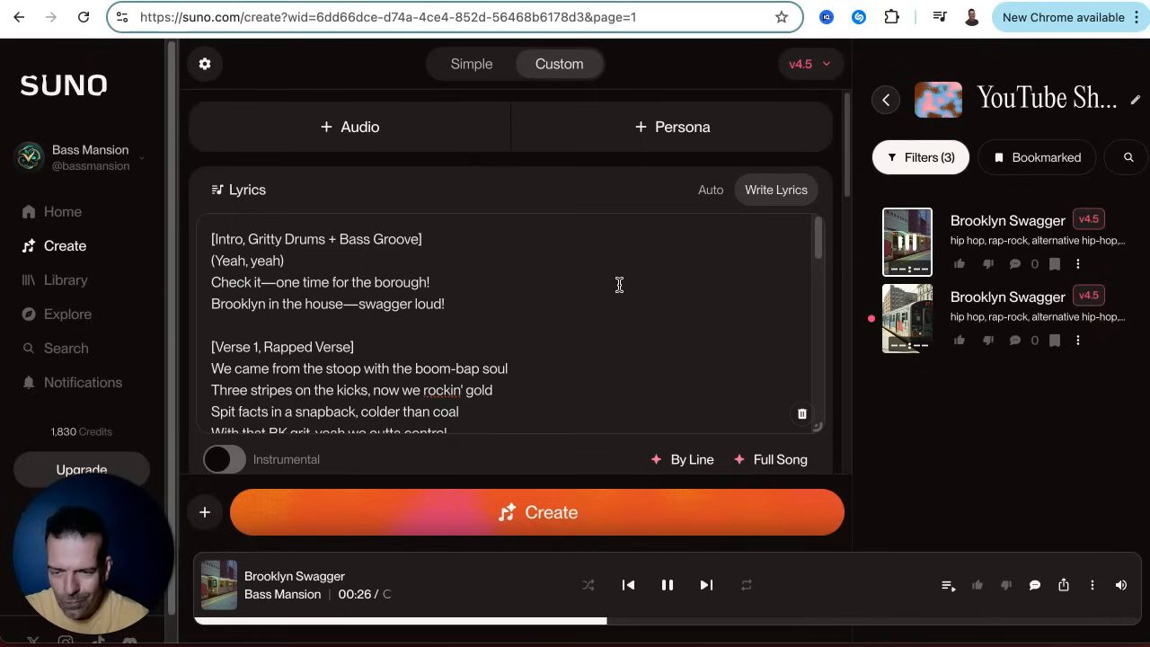
scroll(629, 314, "down", 2)
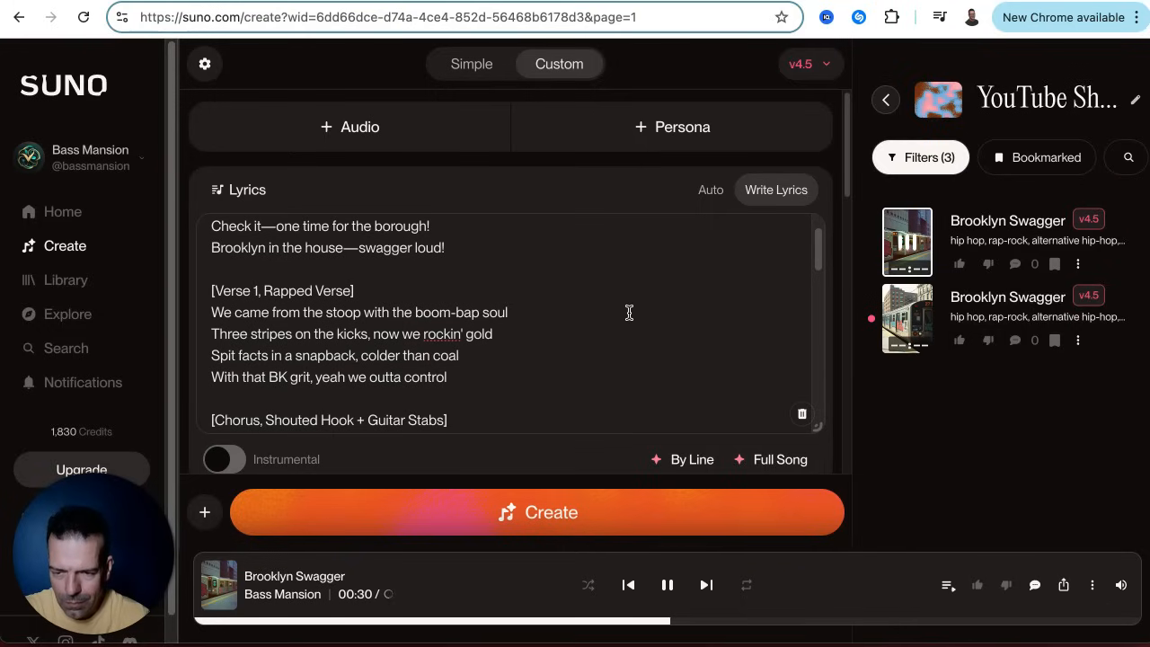
scroll(629, 312, "down", 5)
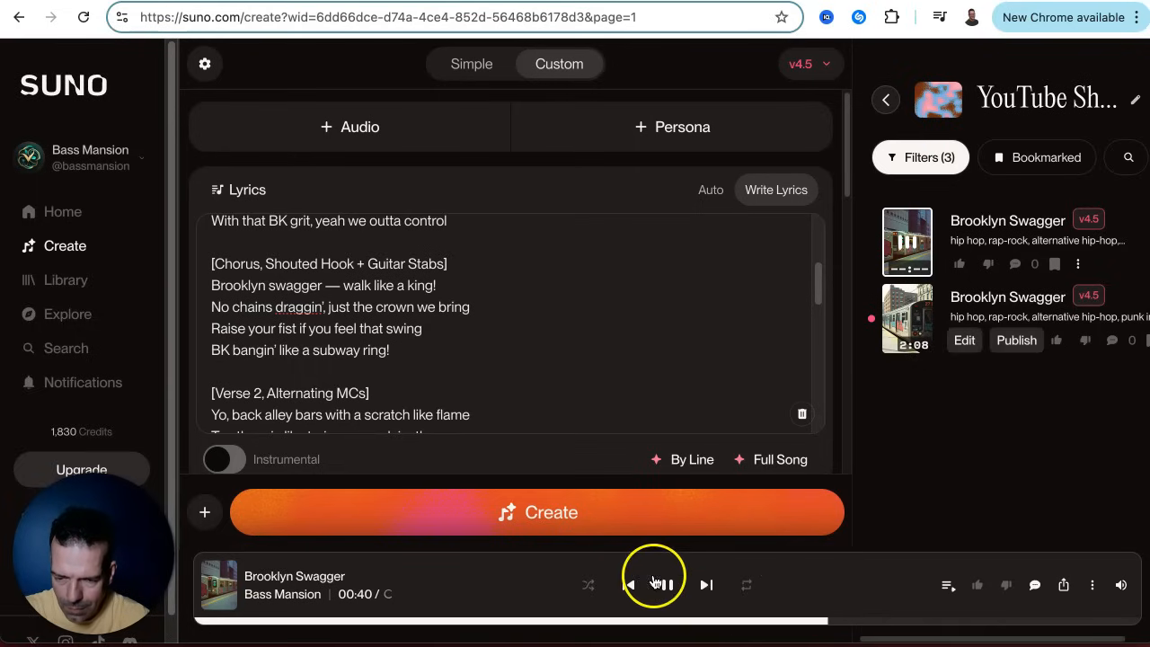
scroll(588, 333, "down", 2)
left_click(673, 585)
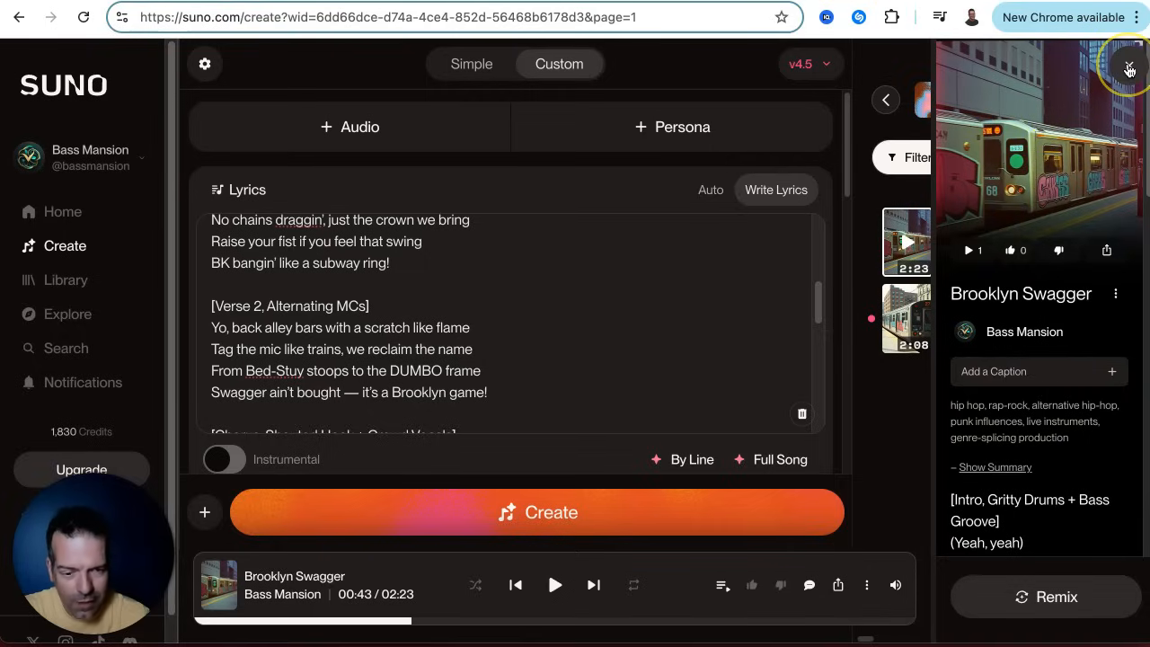
left_click(1130, 70)
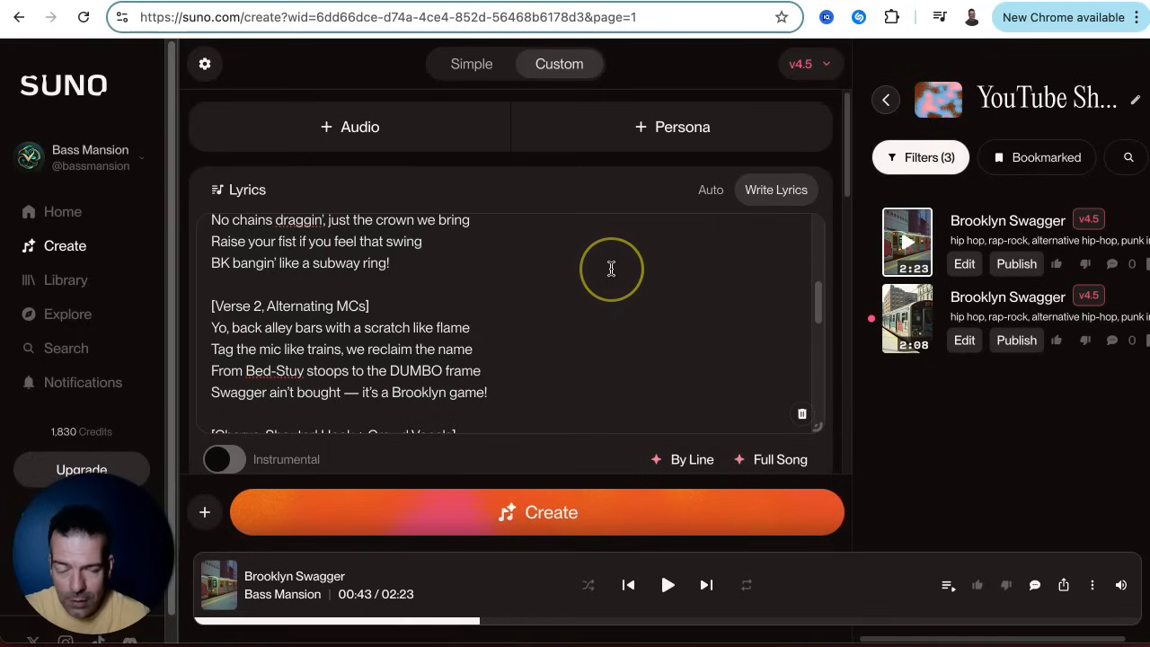
left_click(634, 314)
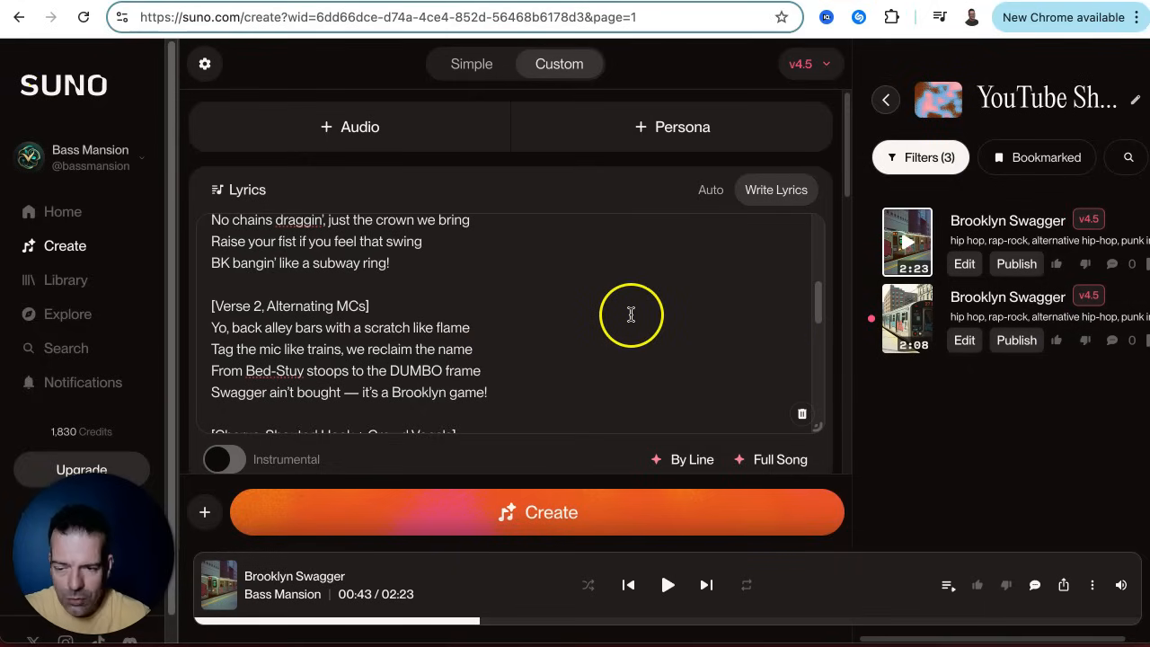
Step: Play the second generated "Brooklyn Swagger" version while following the lyrics up to the first chorus, pause it and close its details
left_click(909, 321)
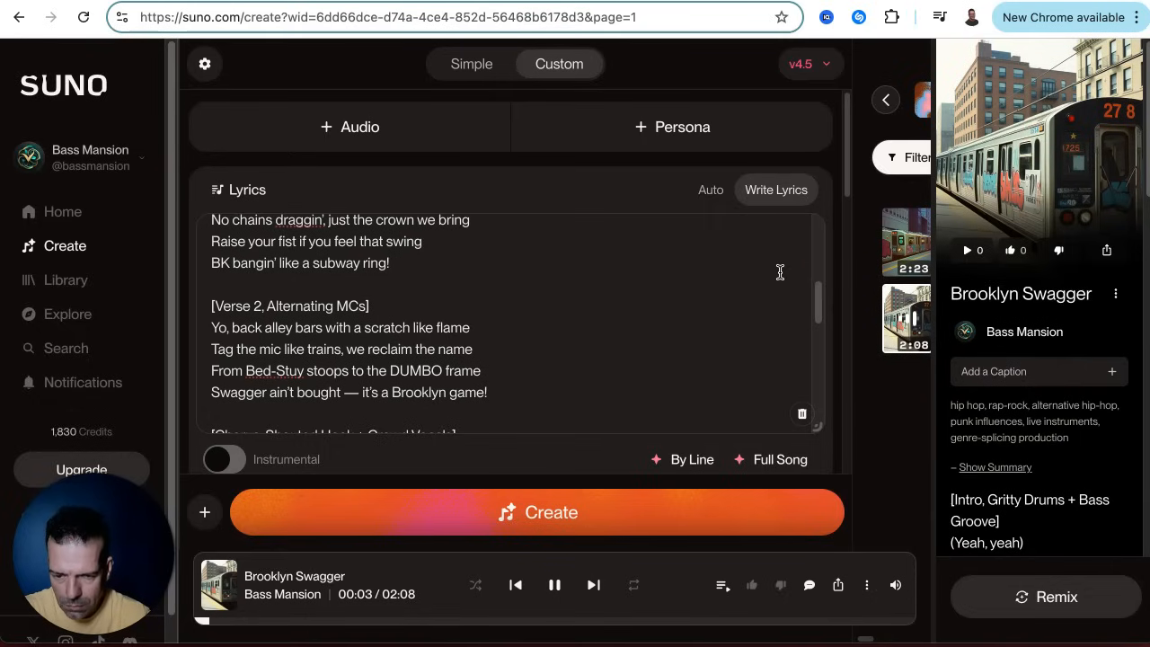
scroll(780, 271, "up", 5)
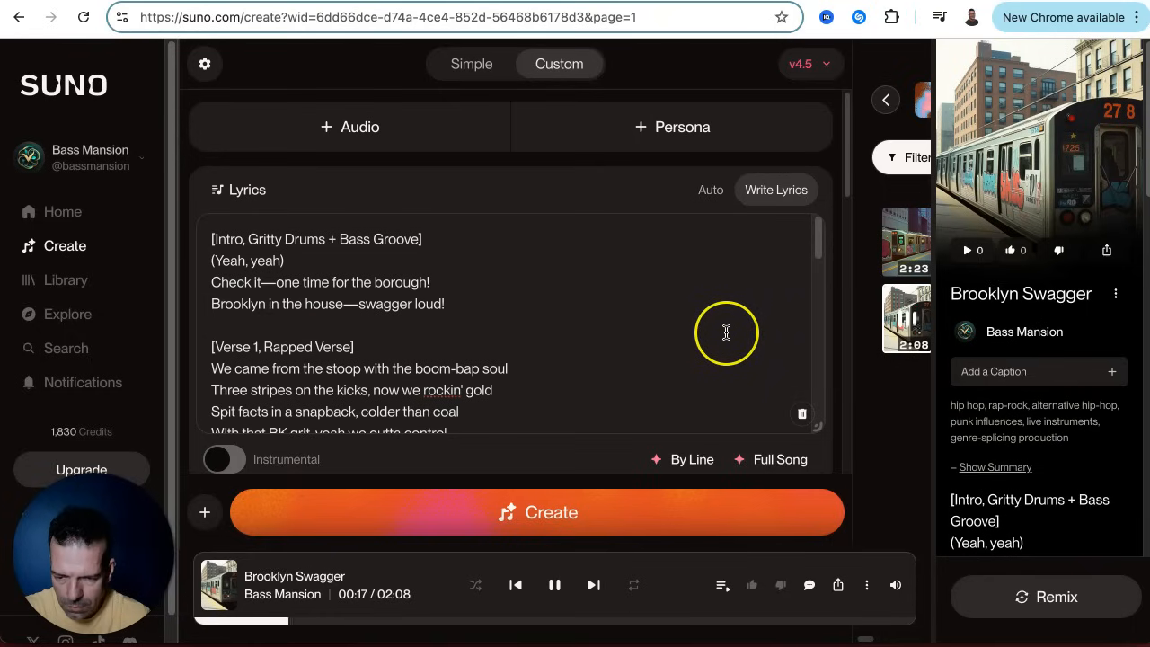
scroll(726, 331, "down", 1)
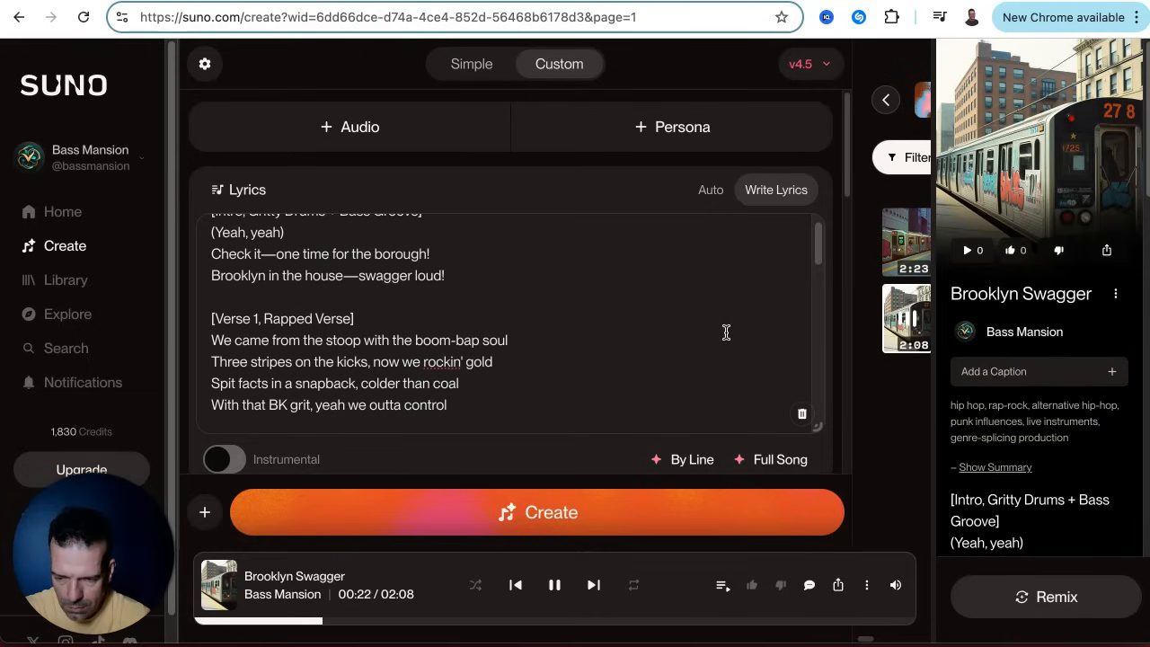
scroll(726, 333, "down", 2)
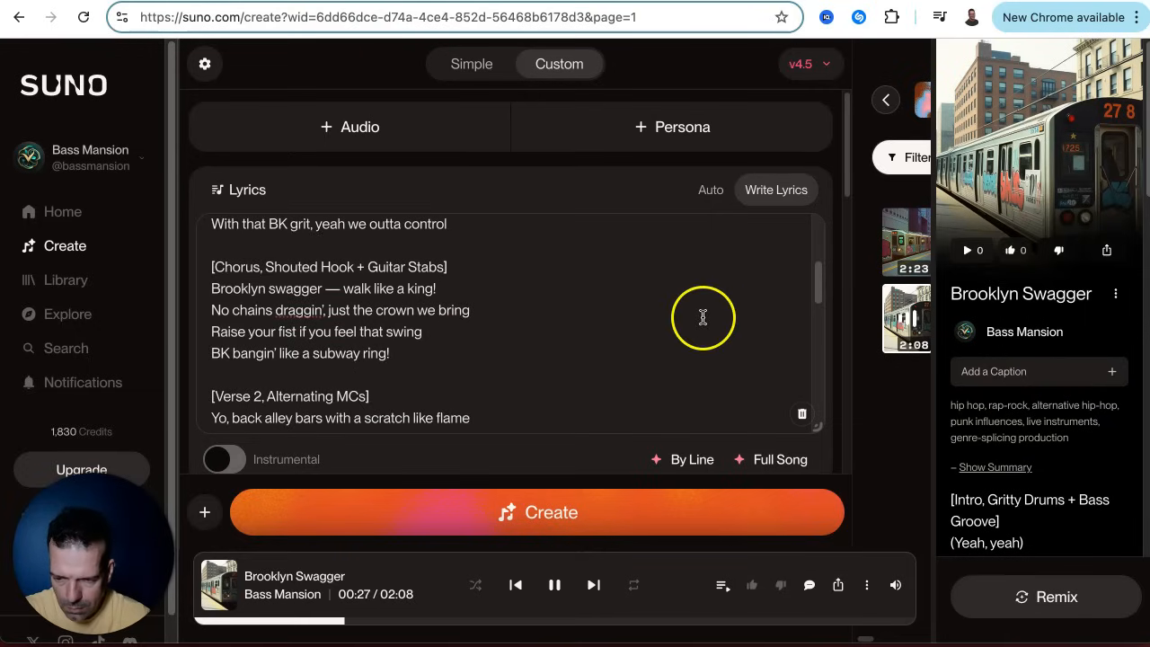
left_click(551, 584)
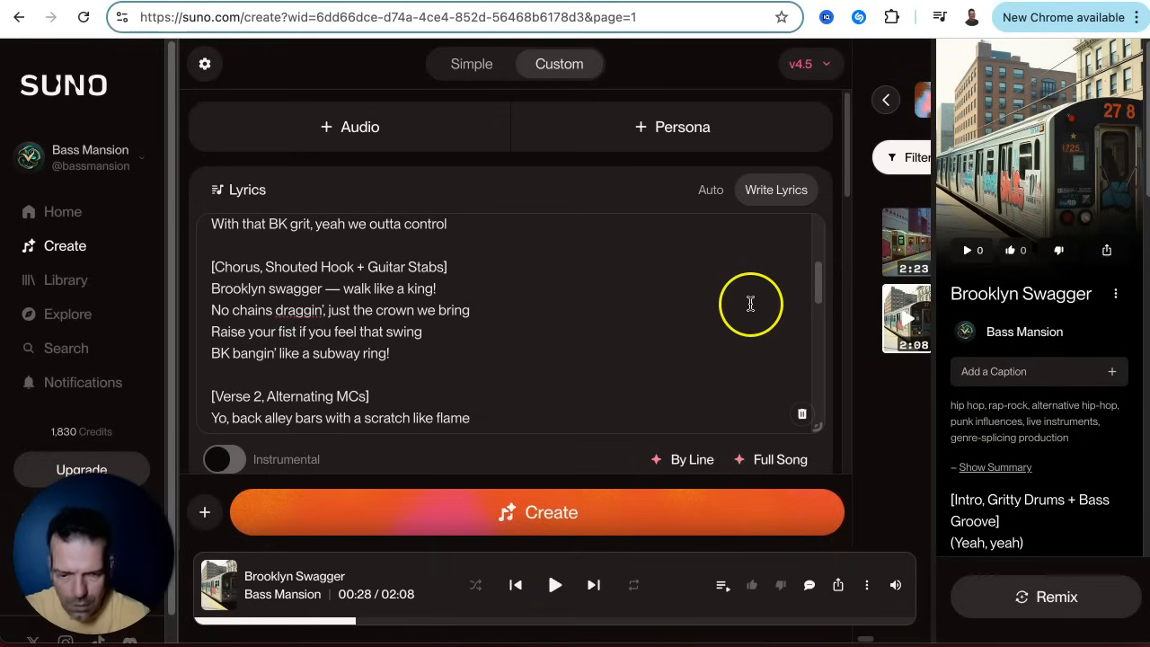
left_click(1129, 65)
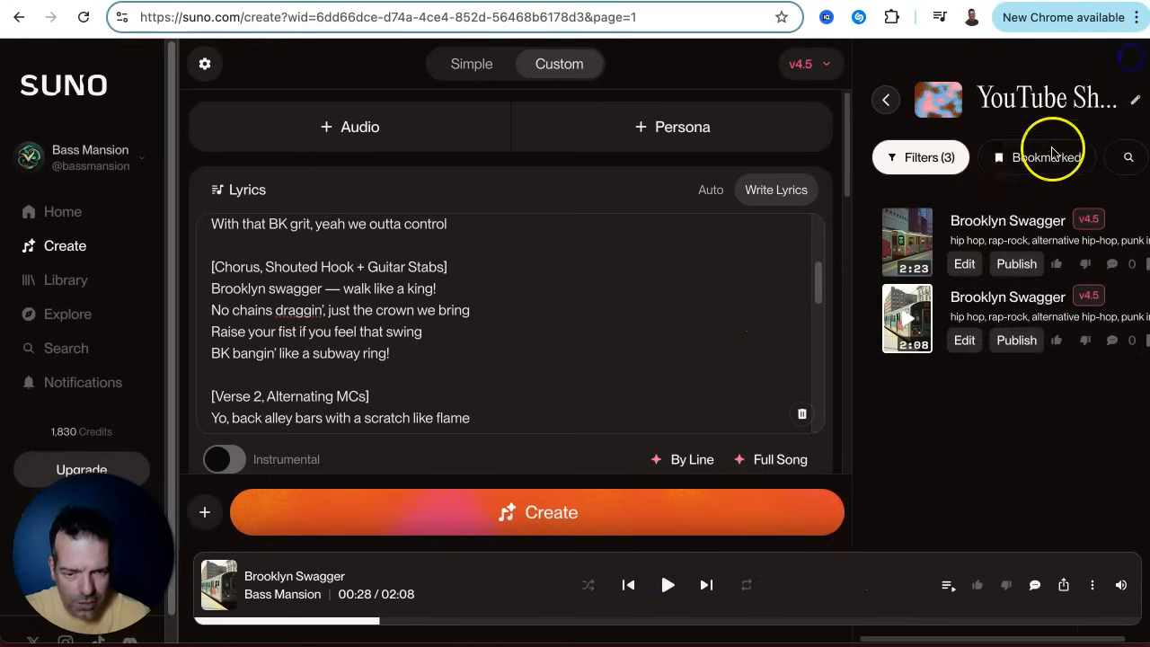
Step: Generate another pair of "Brooklyn Swagger" versions using the same lyrics, style and title
left_click(491, 533)
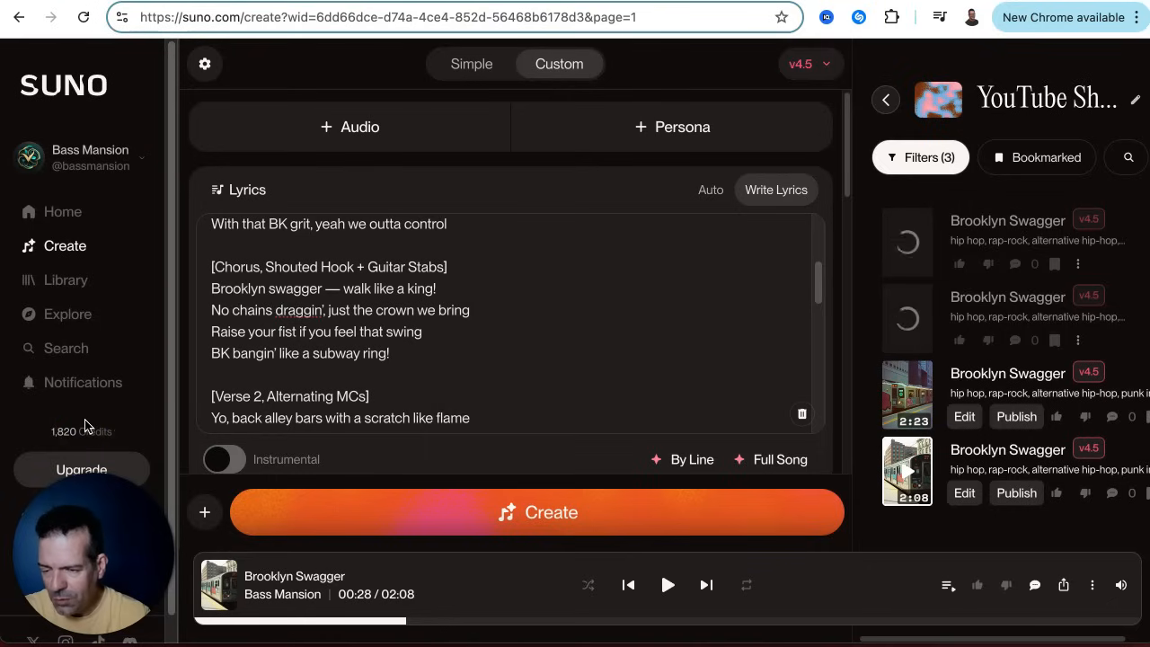
left_click(61, 433)
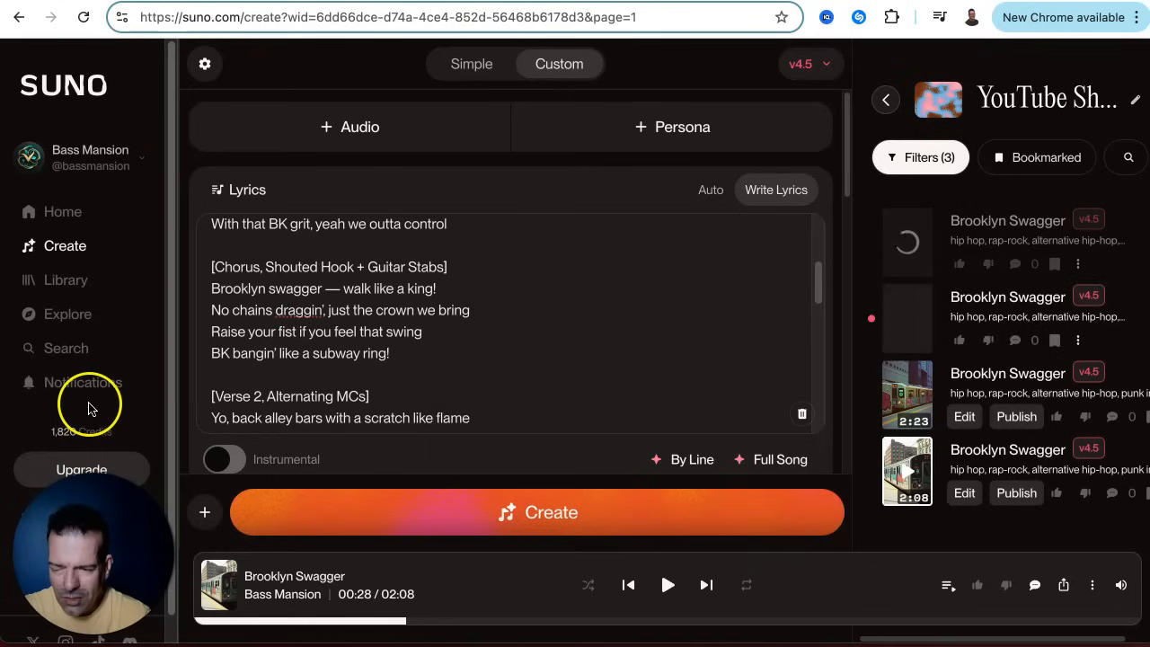
left_click(207, 393)
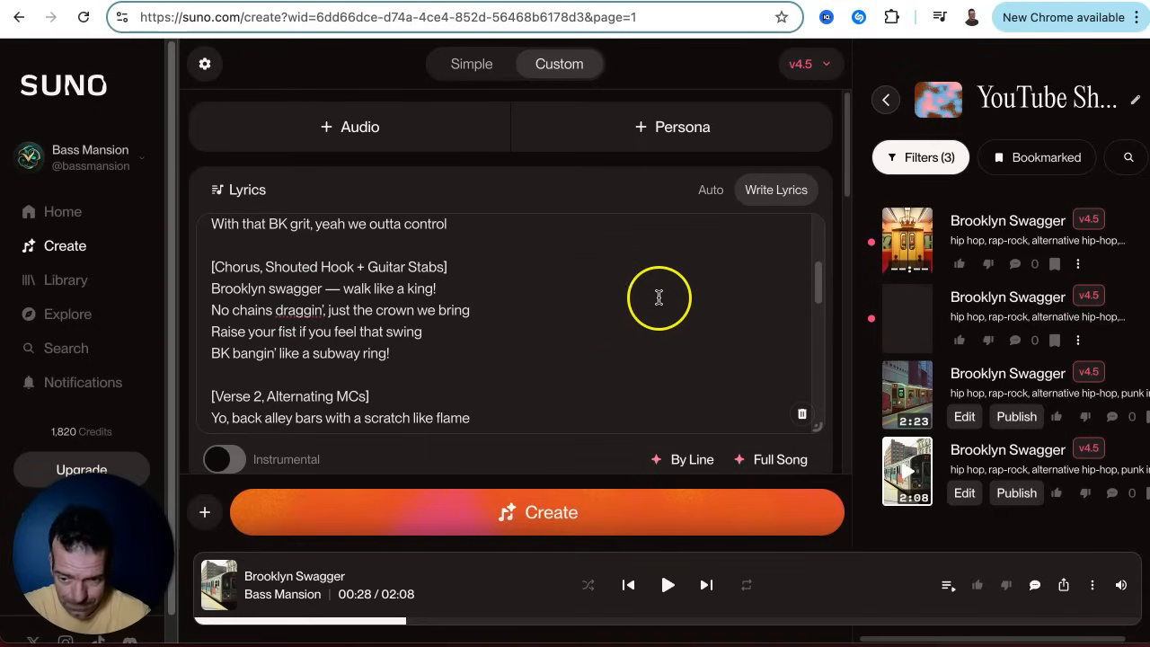
Step: Play the first version of the new "Brooklyn Swagger" pair while following the lyrics from the intro through the first chorus
left_click(907, 250)
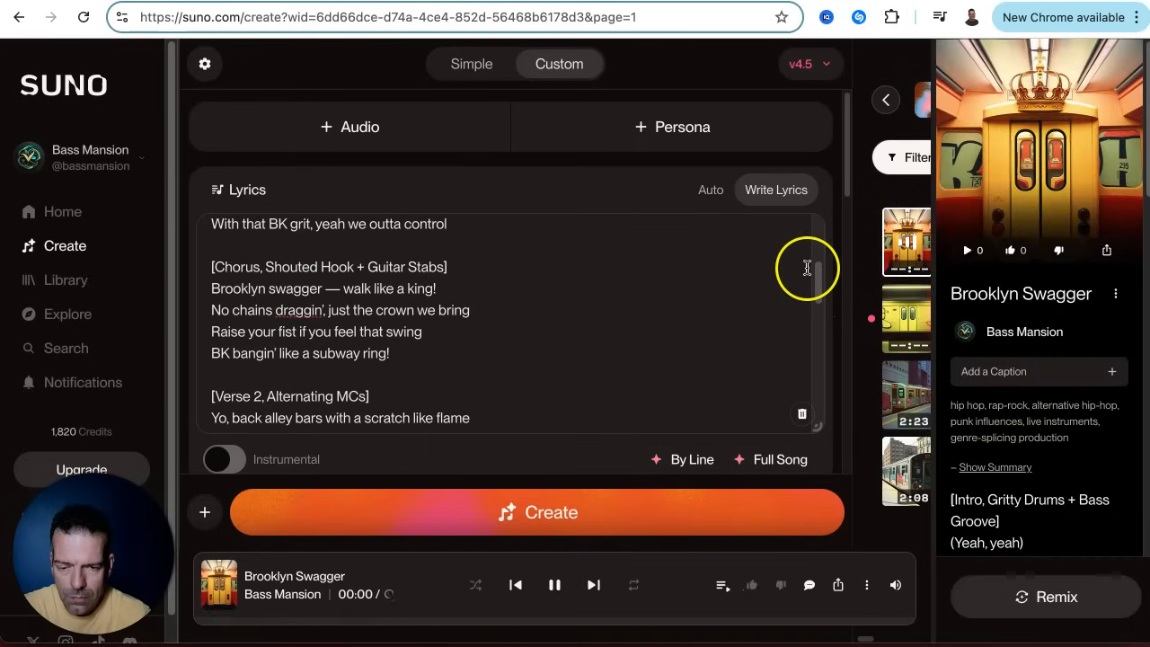
scroll(804, 274, "up", 3)
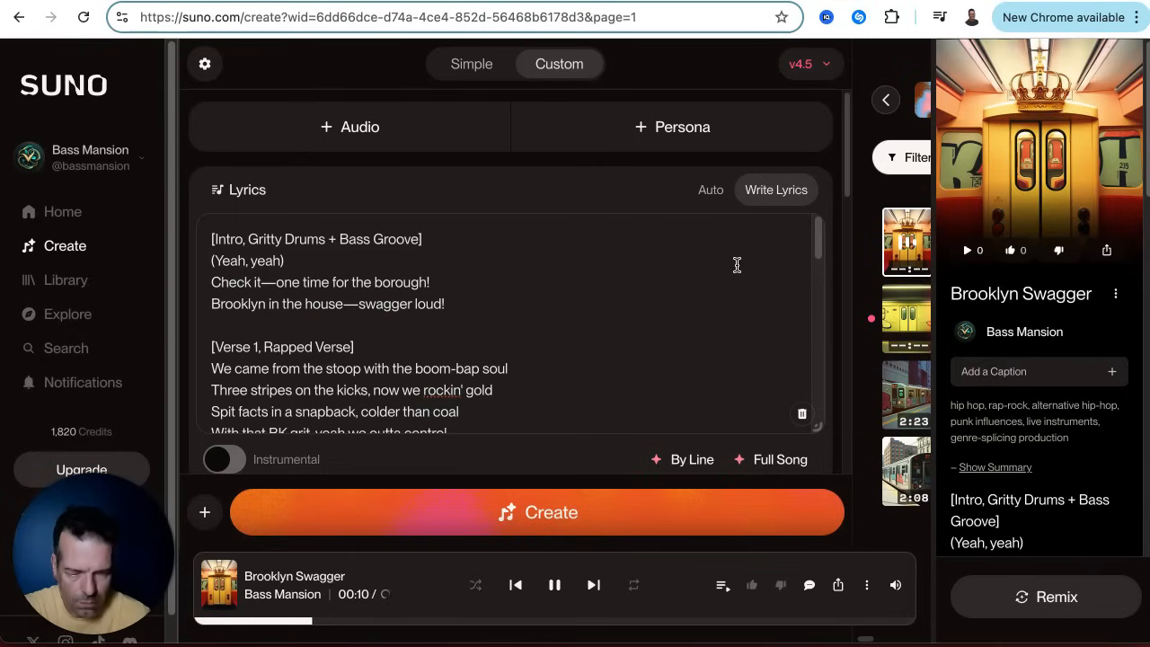
left_click(687, 323)
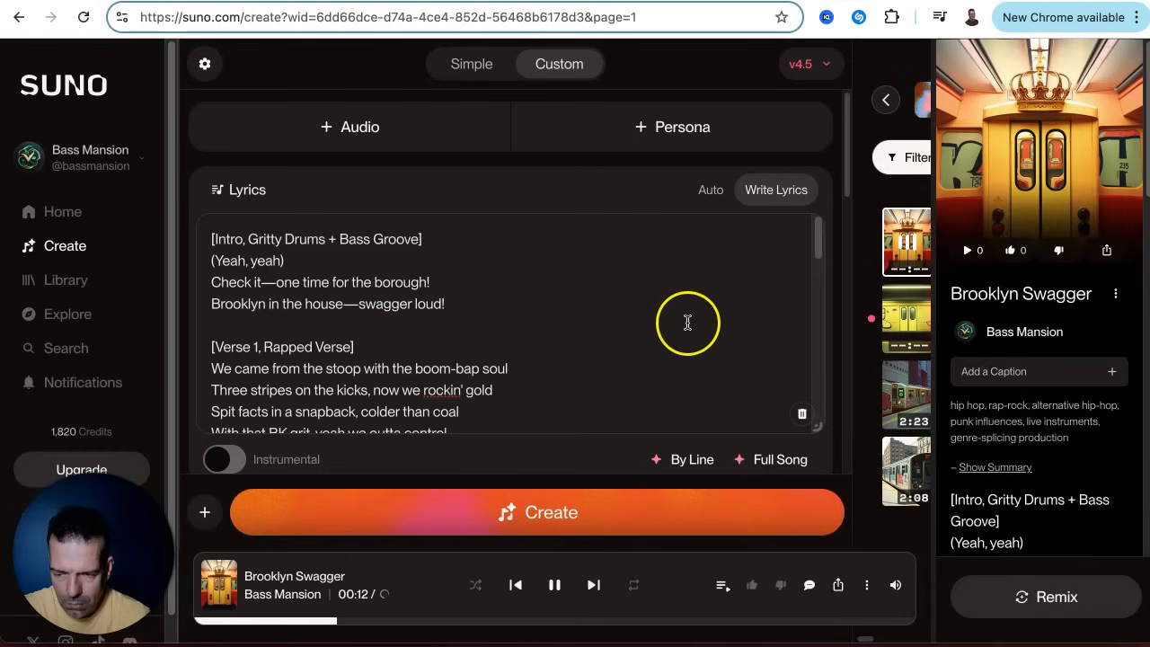
scroll(698, 267, "down", 1)
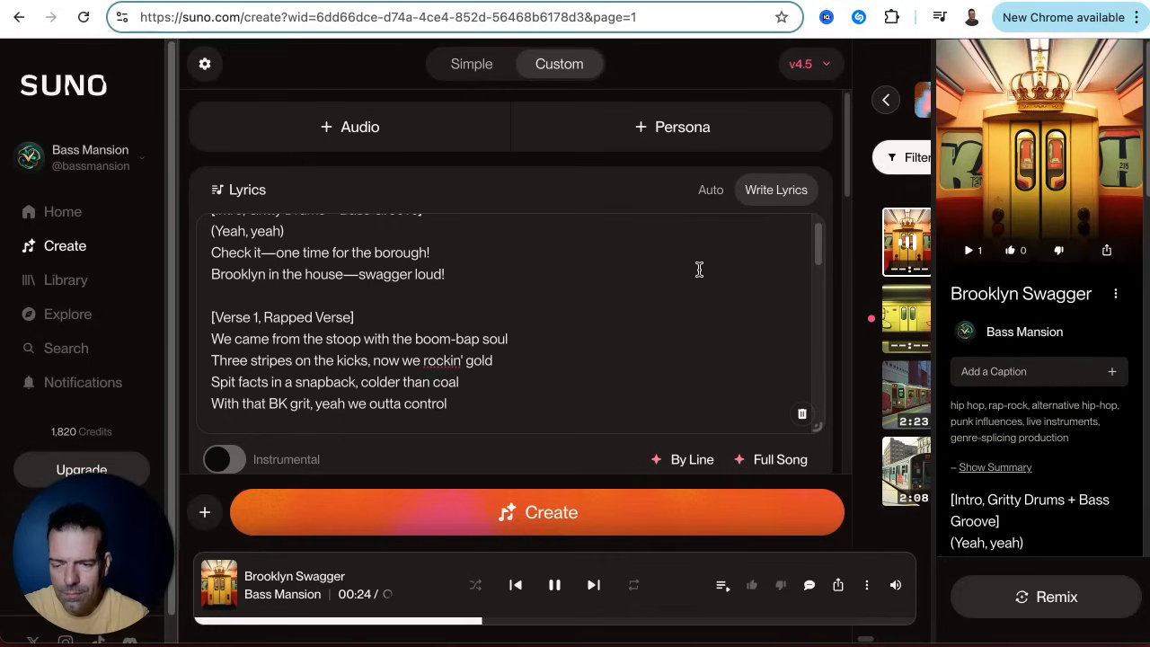
scroll(699, 269, "down", 3)
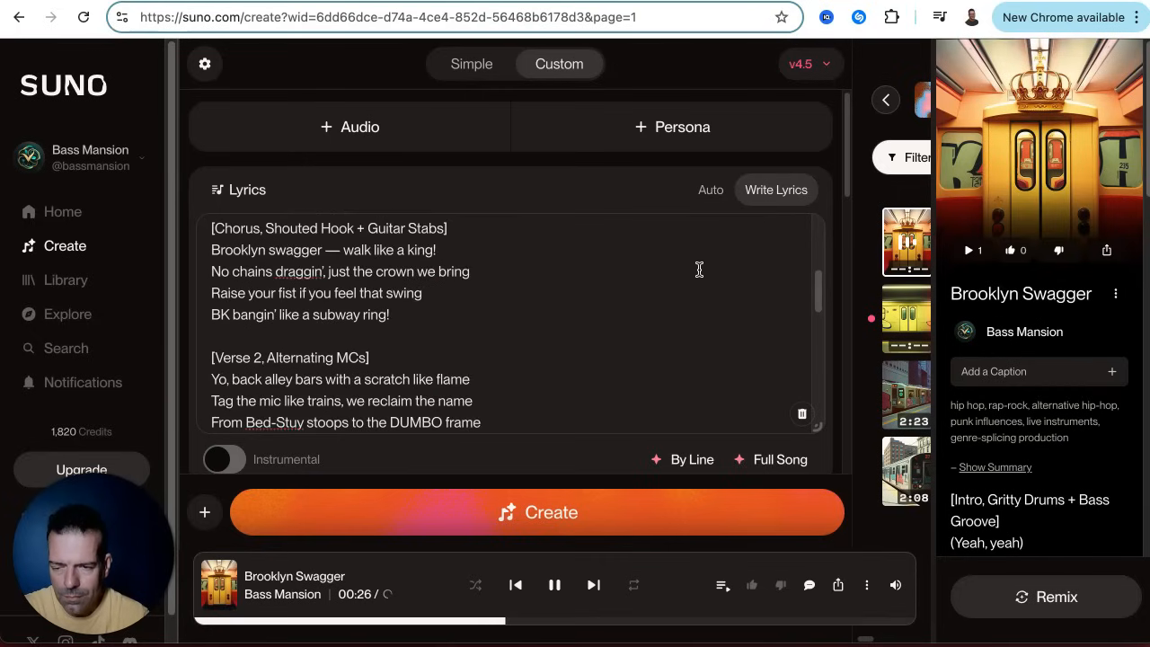
scroll(699, 269, "up", 1)
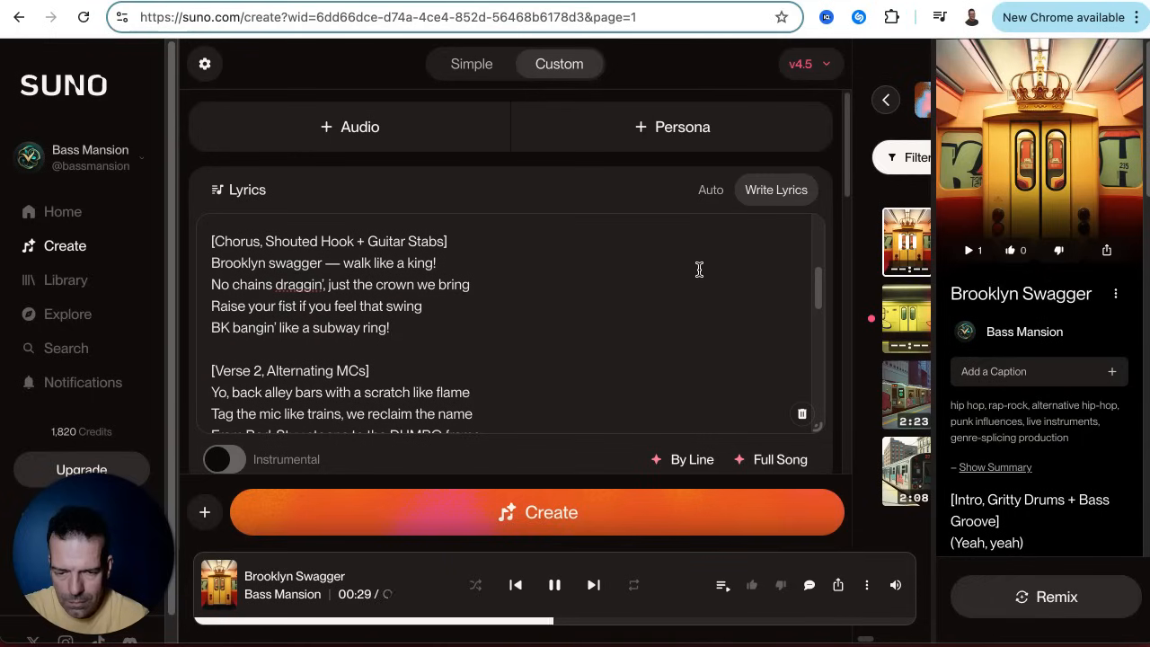
left_click(667, 275)
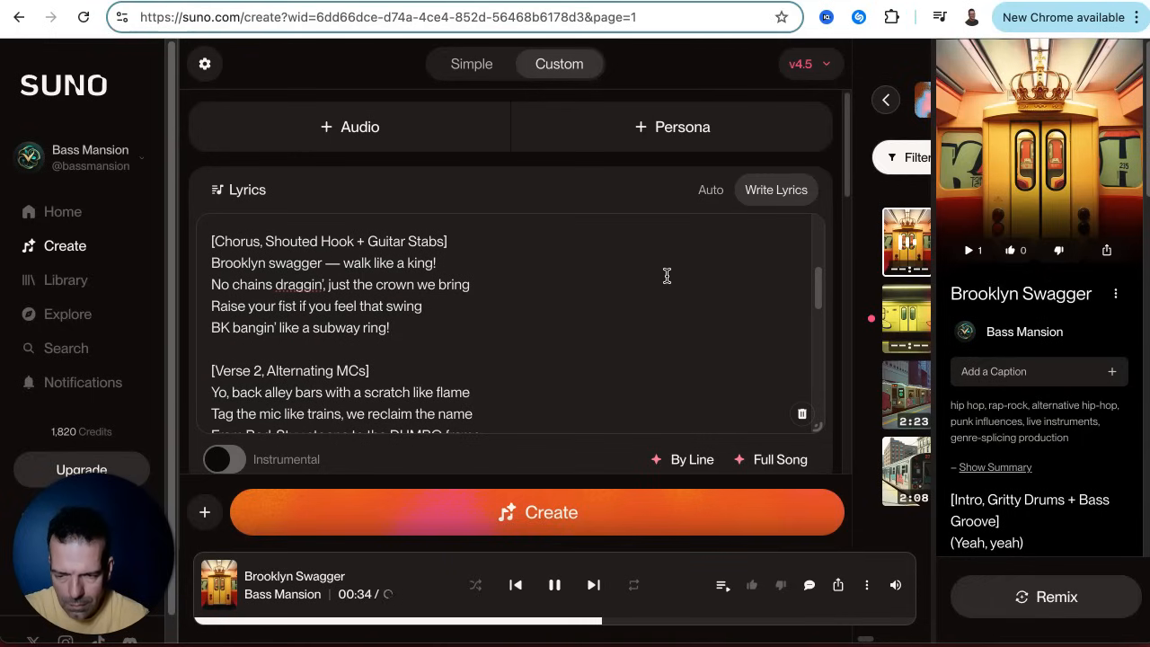
Step: Keep following the lyrics through verse 2 and the second chorus to the bridge, pause the song and close its details
scroll(667, 275, "down", 2)
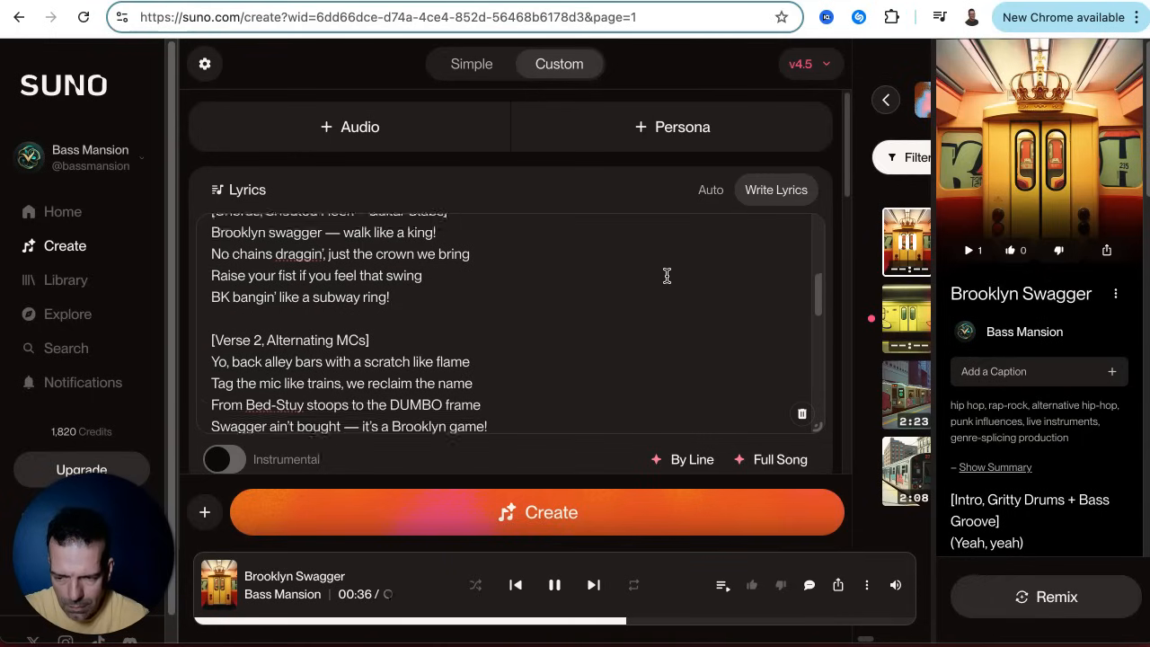
left_click(674, 271)
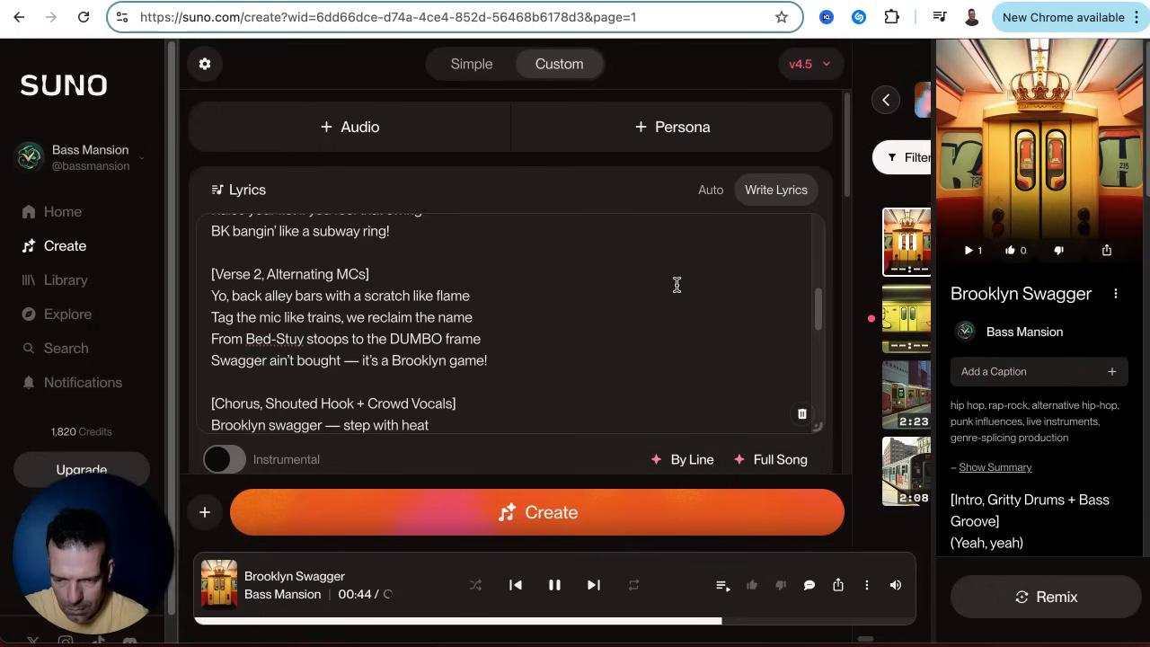
scroll(677, 285, "down", 1)
left_click(527, 381)
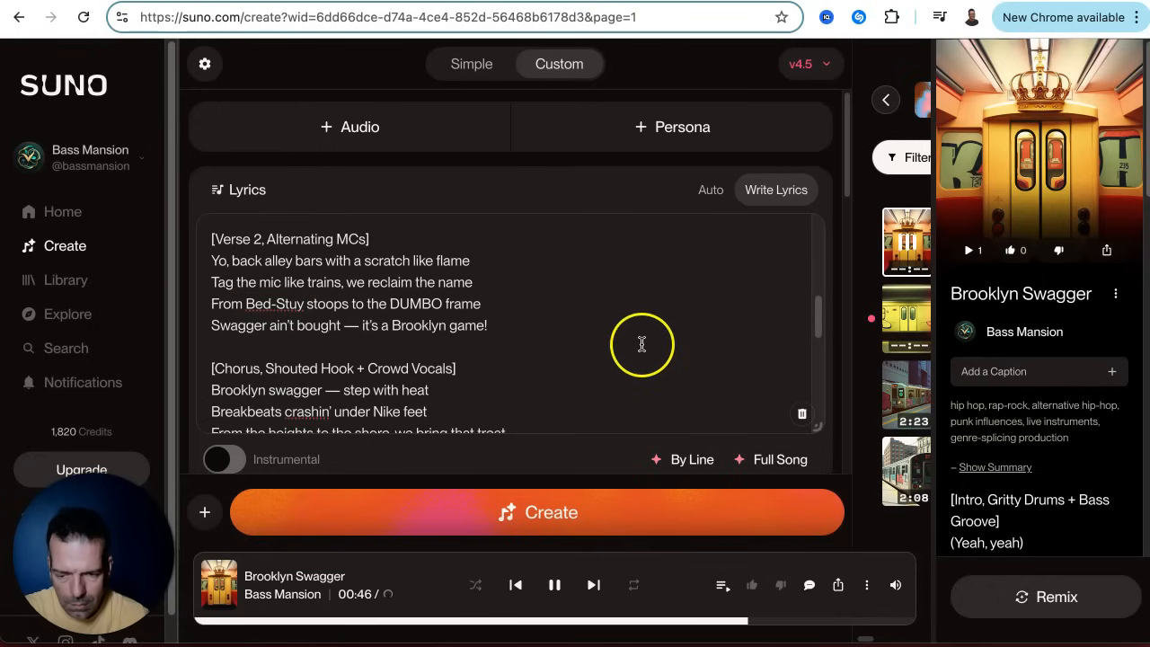
scroll(644, 348, "down", 3)
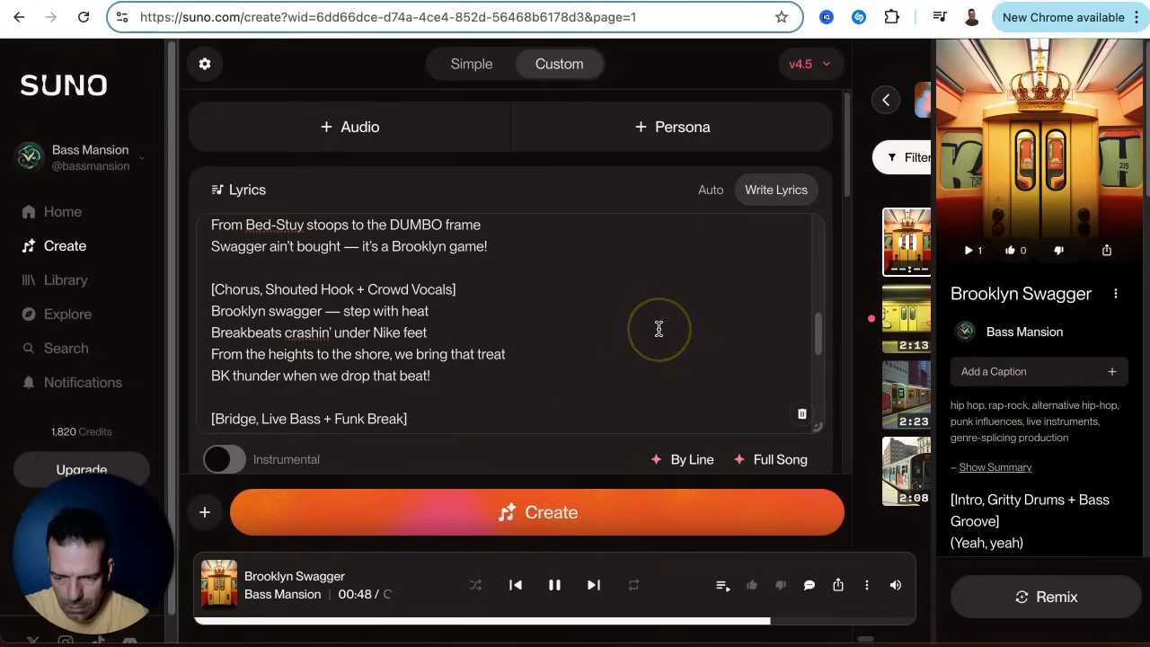
scroll(659, 328, "down", 2)
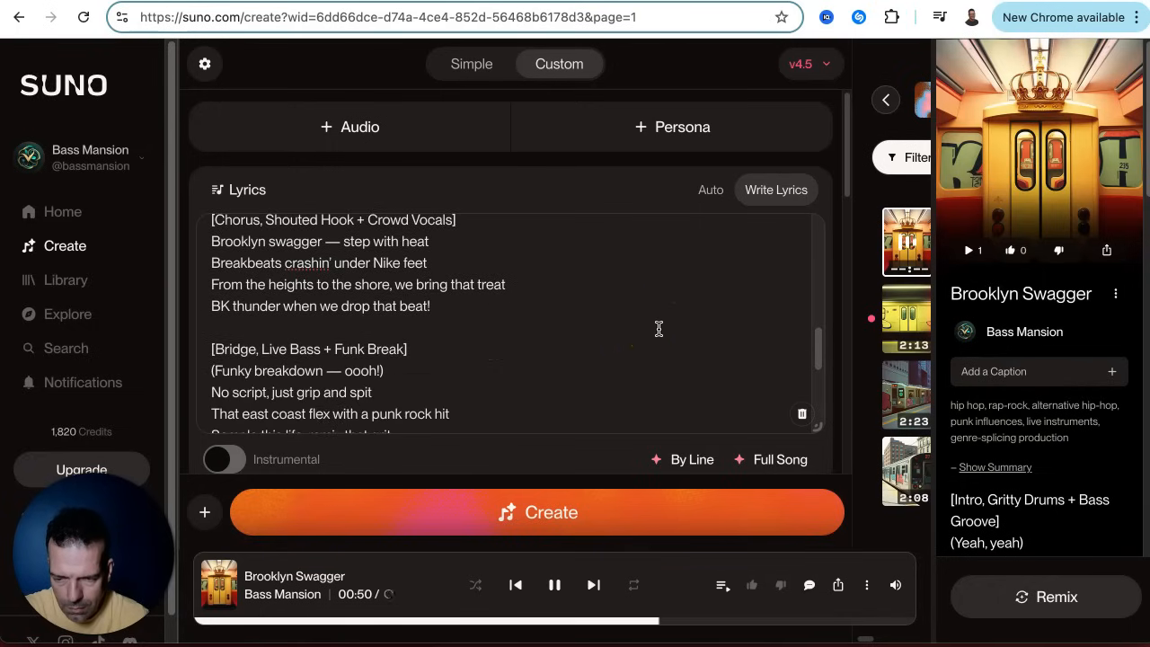
left_click(634, 339)
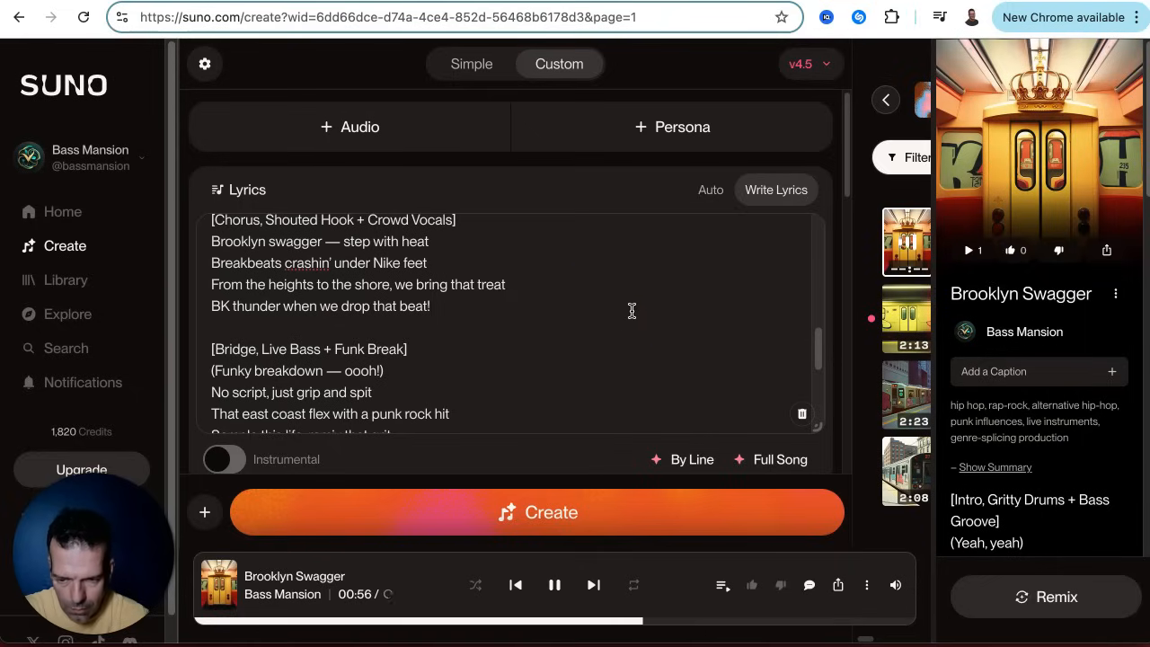
scroll(632, 311, "down", 2)
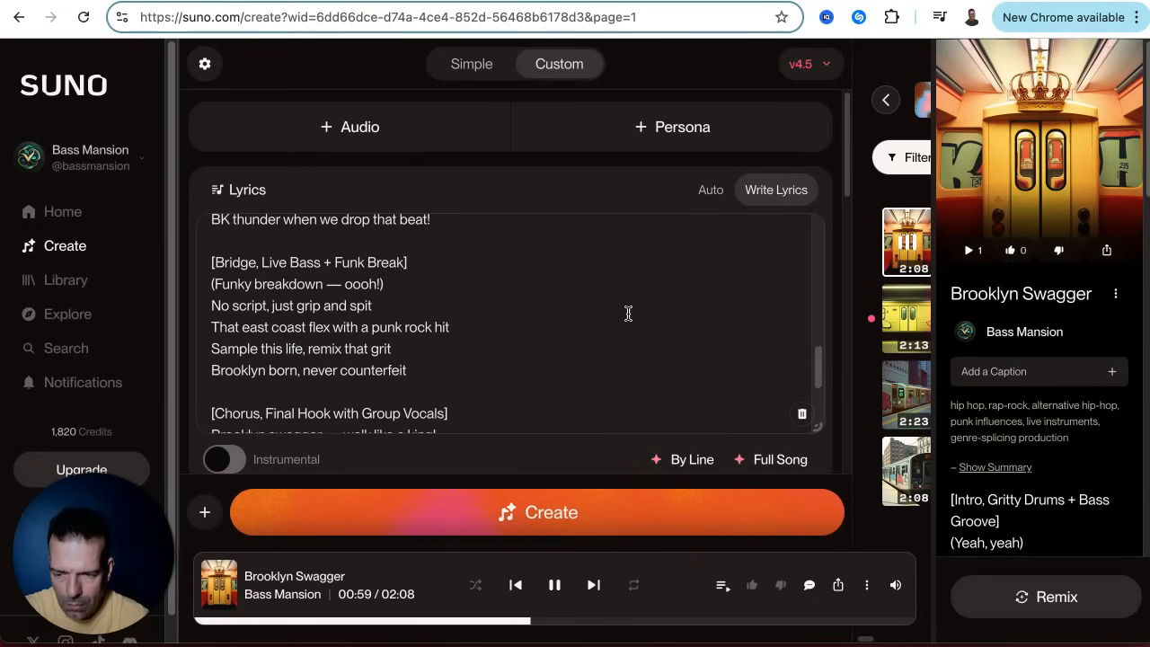
scroll(627, 314, "up", 3)
left_click(554, 585)
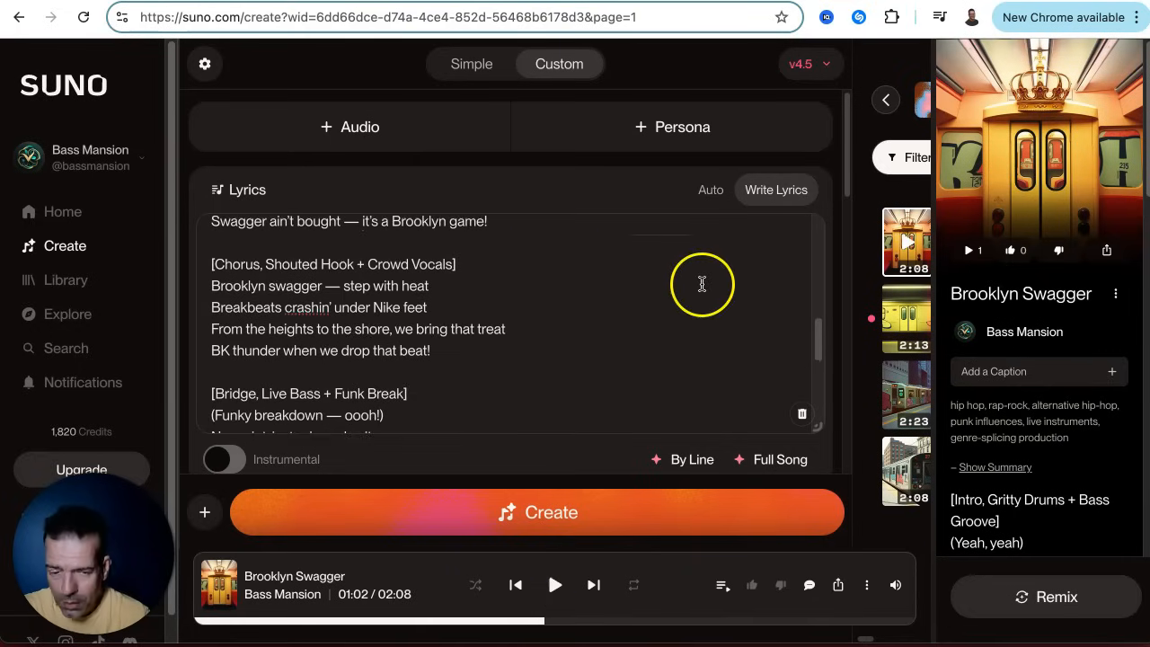
left_click(1131, 63)
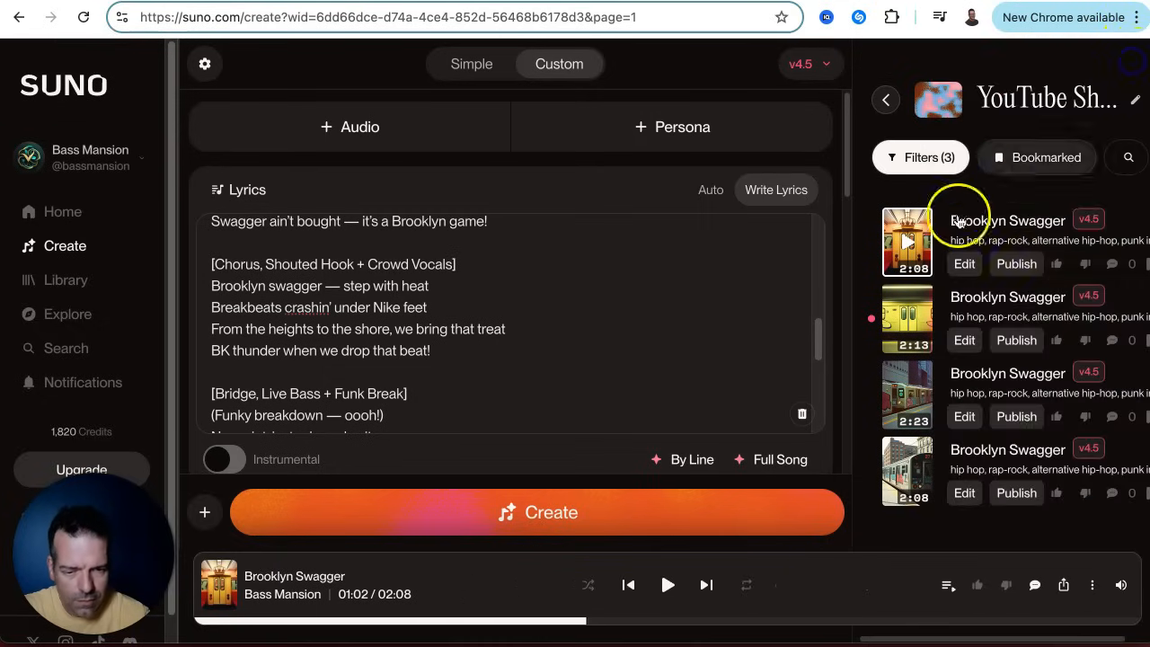
Step: Play the 2:13 "Brooklyn Swagger" version while following the intro and first verse, pause it and close its details
left_click(902, 328)
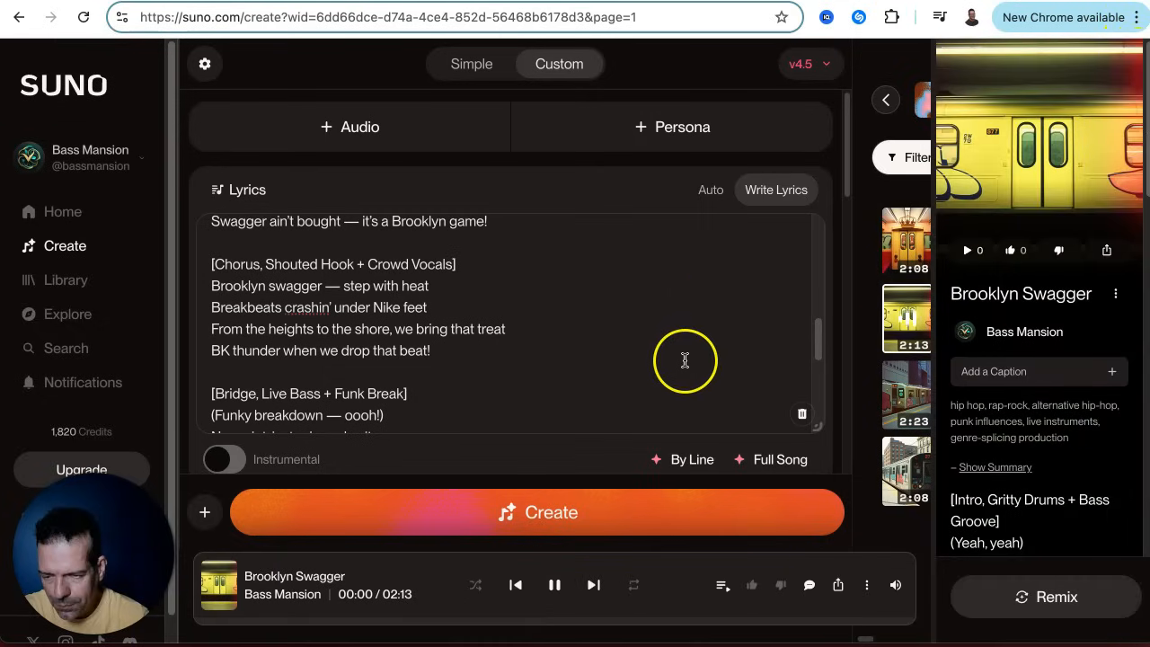
scroll(685, 362, "up", 10)
scroll(684, 362, "up", 2)
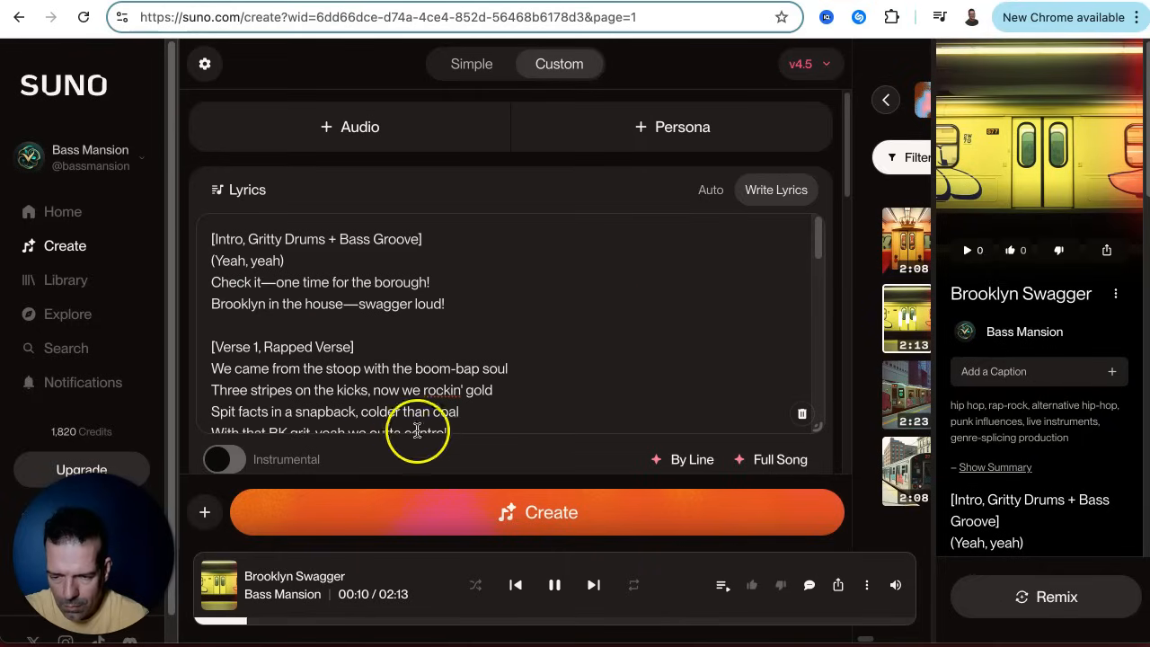
scroll(560, 337, "down", 1)
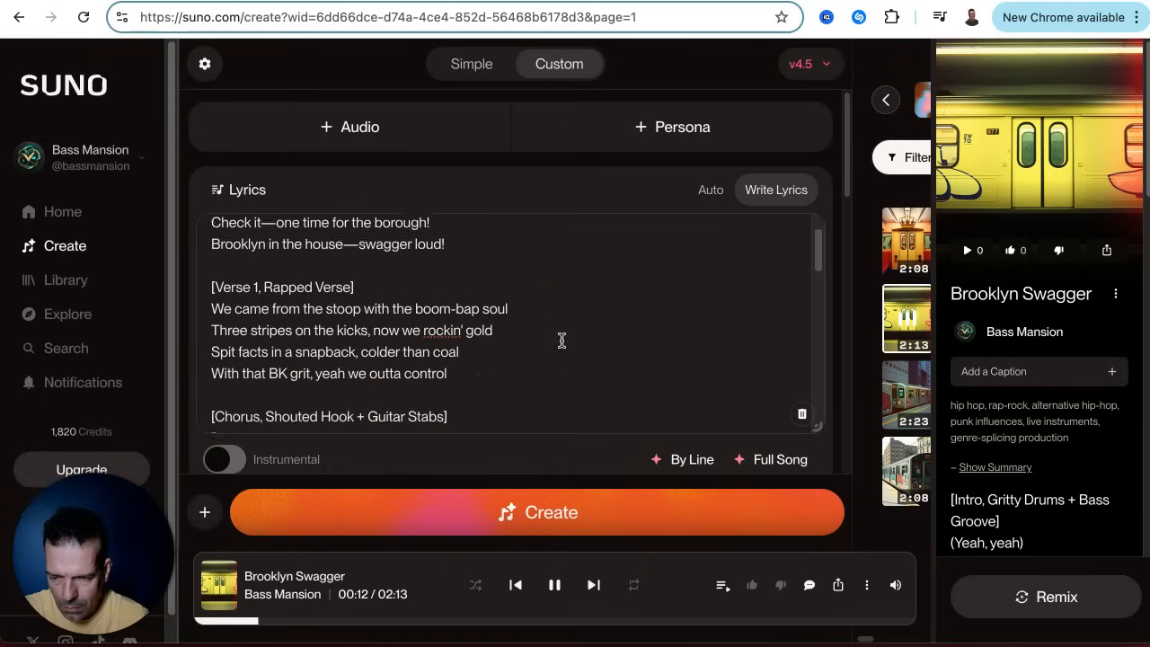
scroll(561, 340, "down", 1)
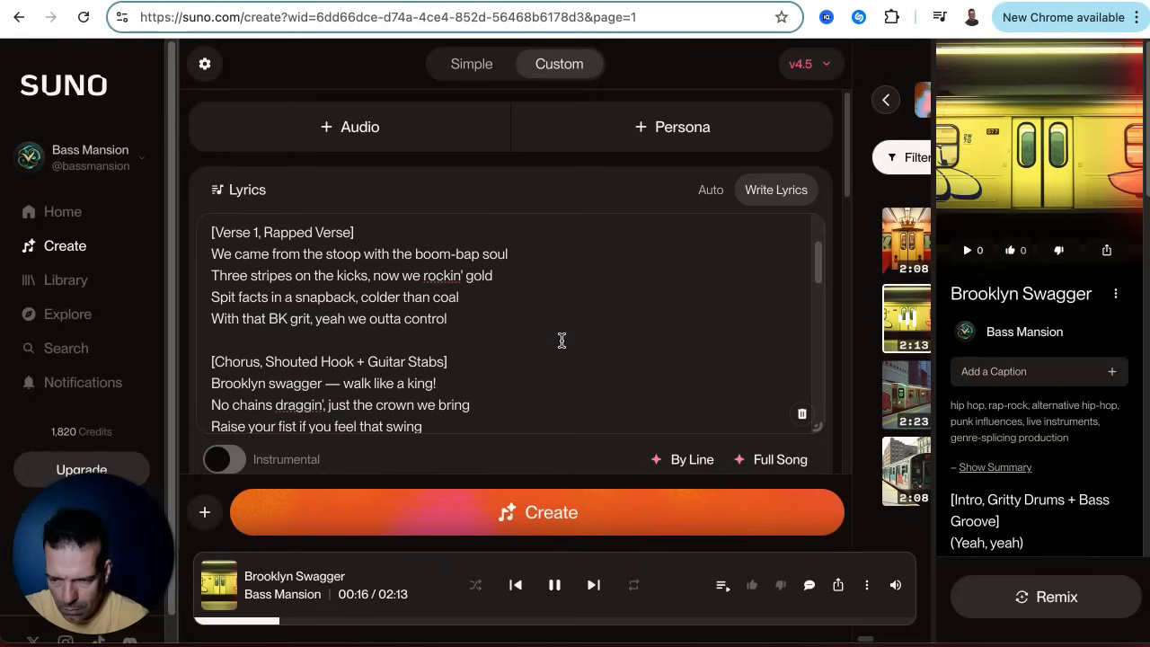
left_click(563, 335)
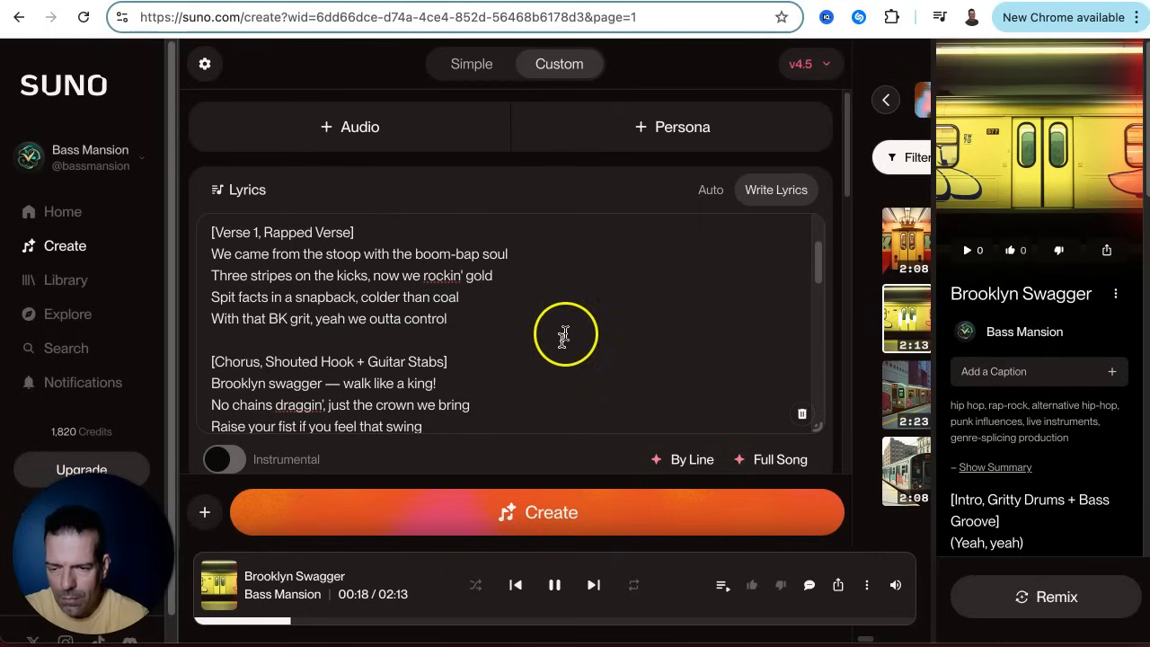
left_click(575, 339)
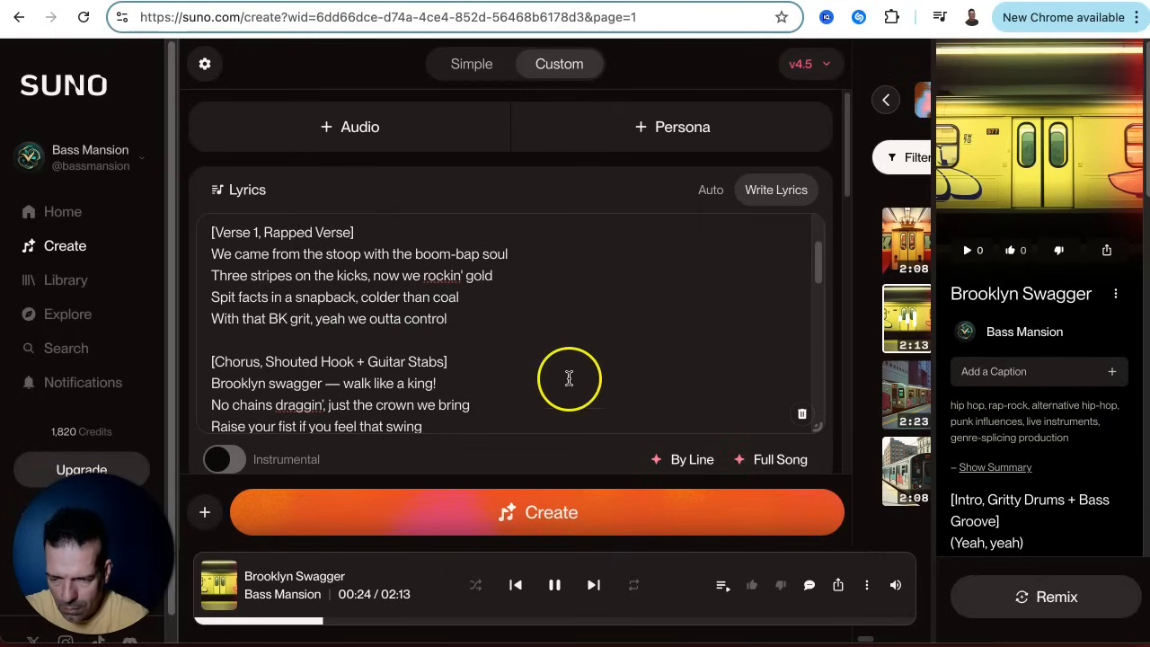
left_click(555, 585)
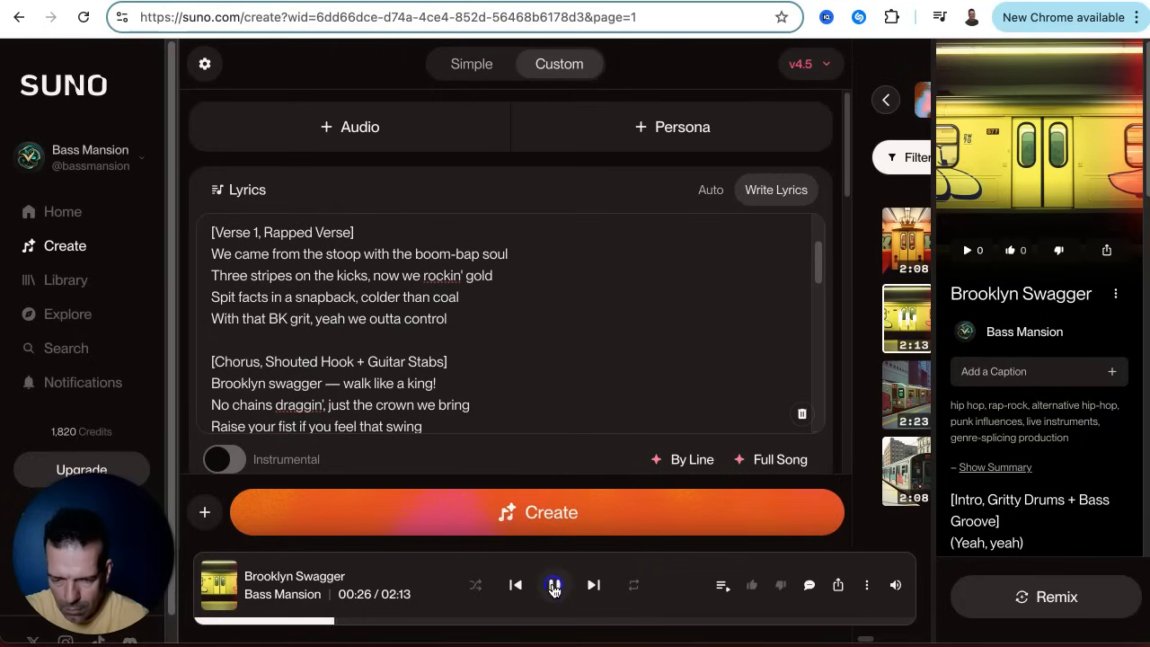
left_click(1121, 80)
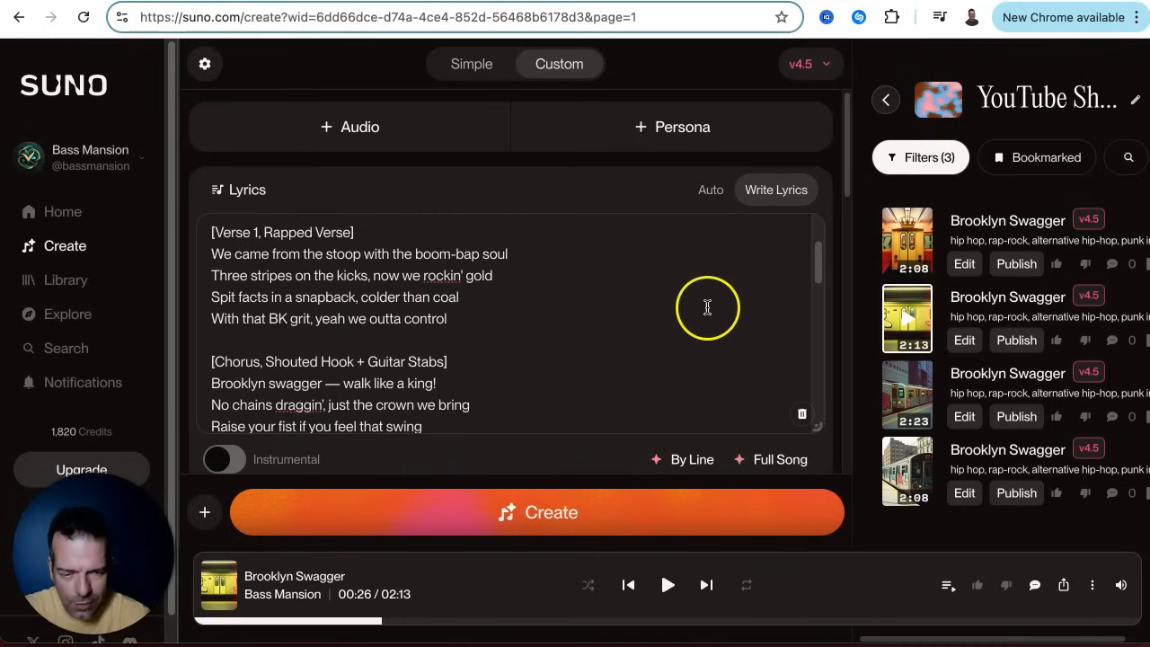
Step: Open the publishing form for the version with the crowned train-door cover and set its caption to "© 2025 Bass Mansion"
left_click(1016, 265)
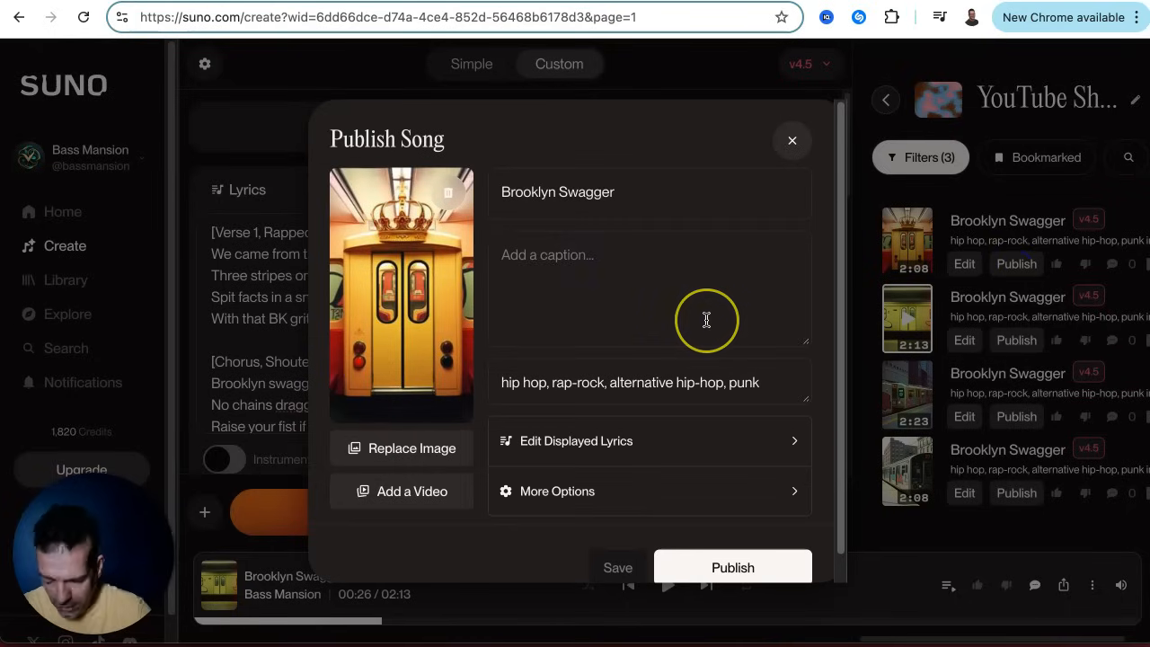
type("© 2025 Bass Mansion")
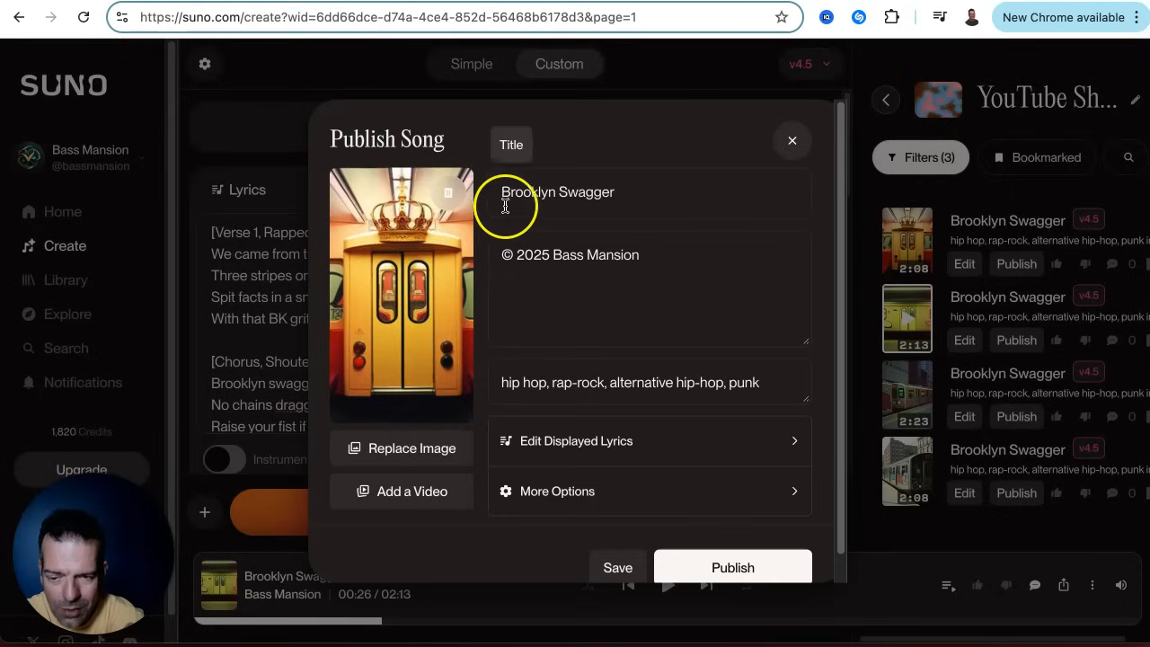
Step: Copy the song title from the publishing form, switch to Unsplash and search its photos for "Brooklyn Swagger"
left_click_drag(502, 192, 642, 191)
right_click(595, 189)
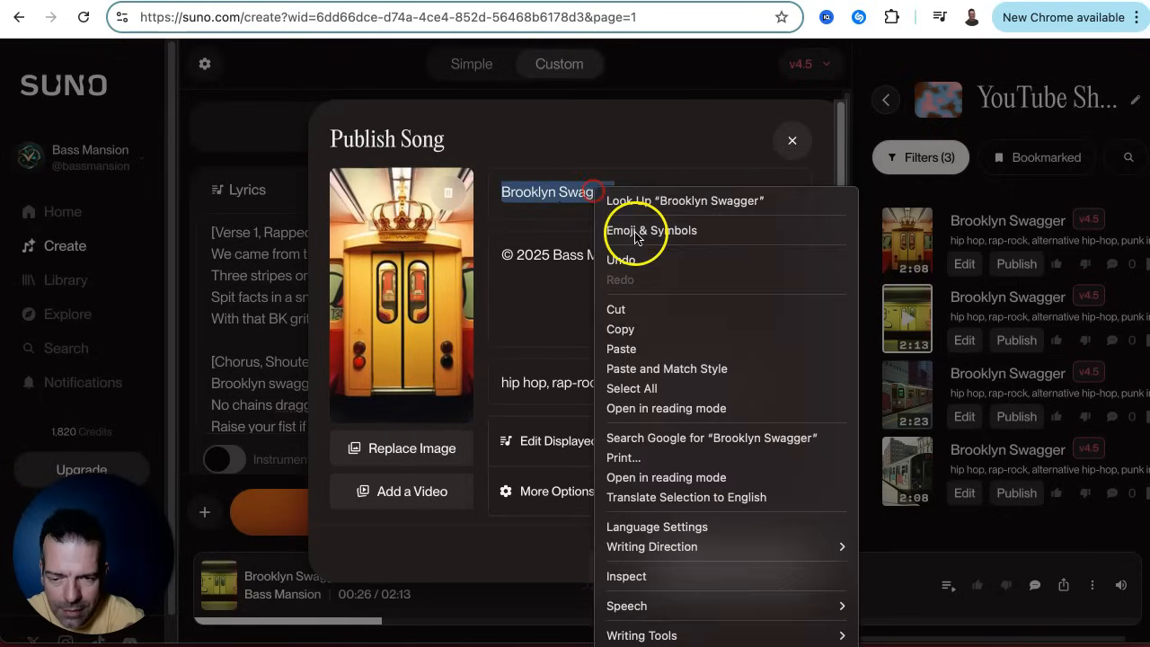
left_click(631, 329)
key("ctrl+Tab")
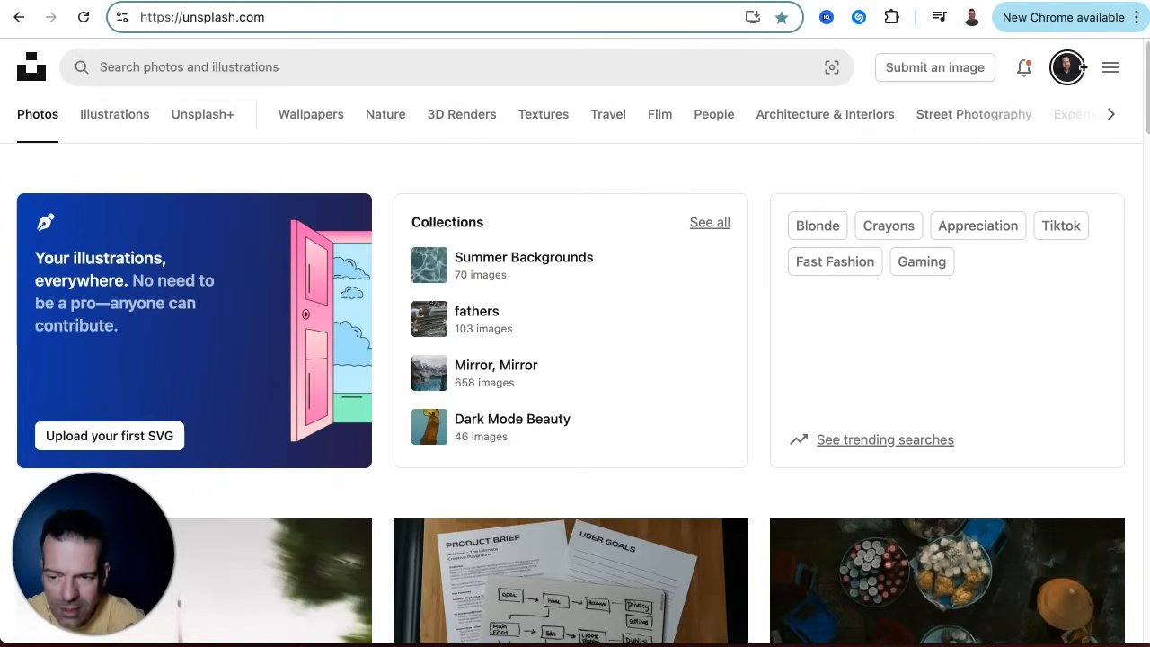
left_click(168, 71)
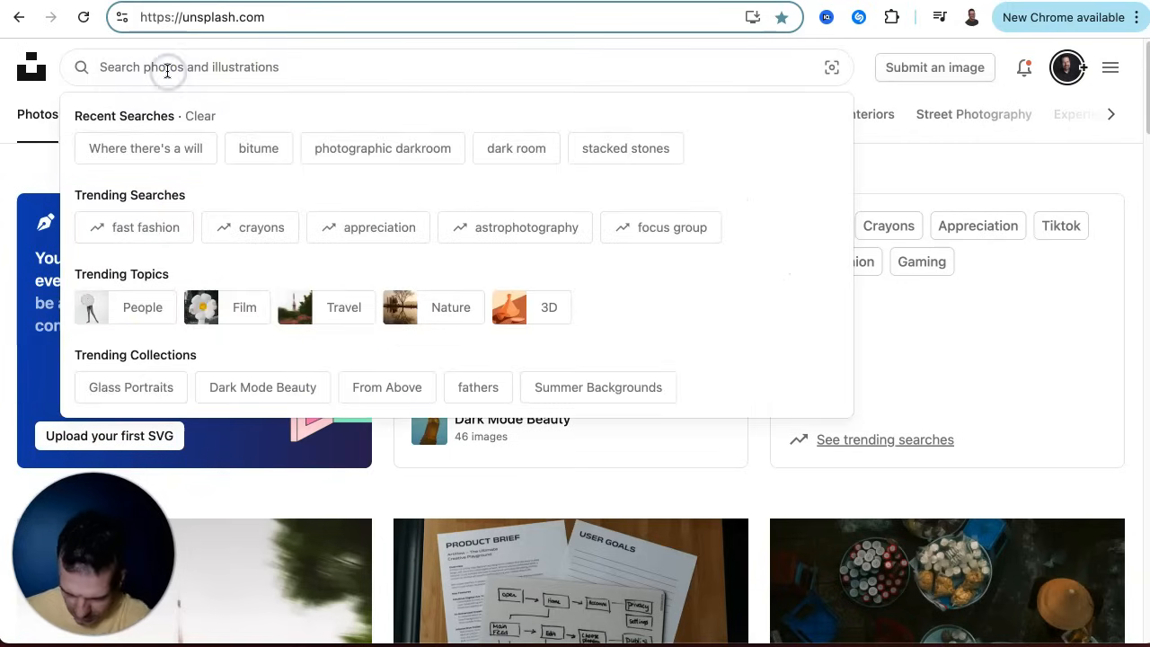
key("ctrl+v")
key("Return")
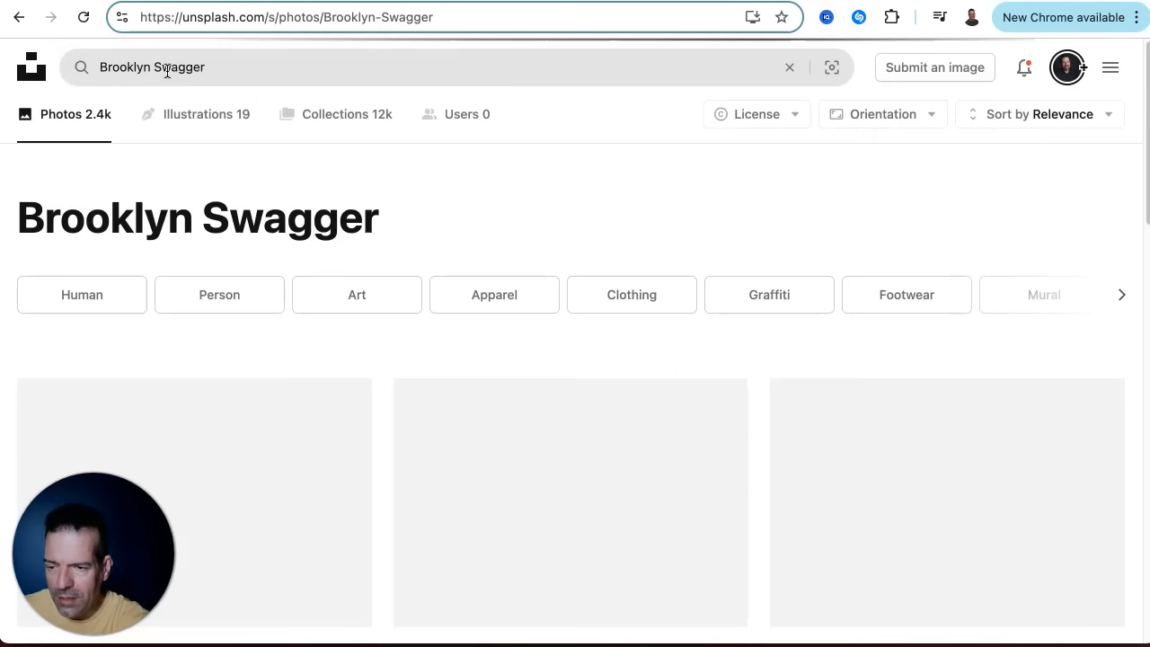
Step: Look through the first "Brooklyn Swagger" photo results for a street-style image that suits the song's cover
scroll(698, 306, "down", 3)
scroll(699, 303, "up", 2)
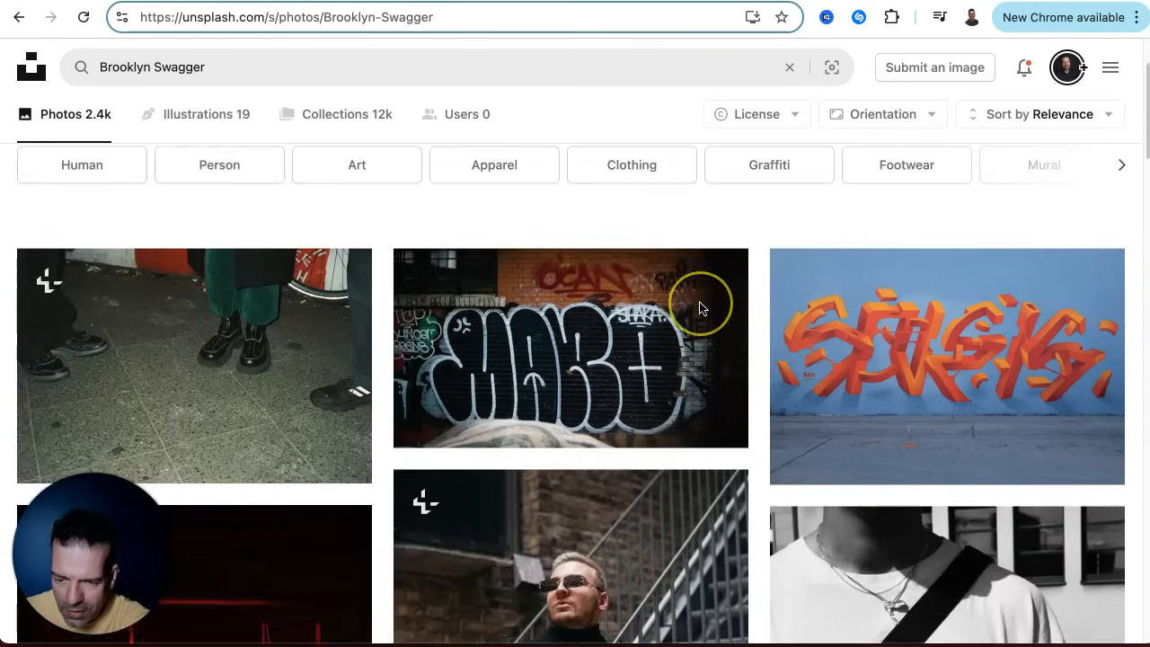
scroll(700, 307, "down", 4)
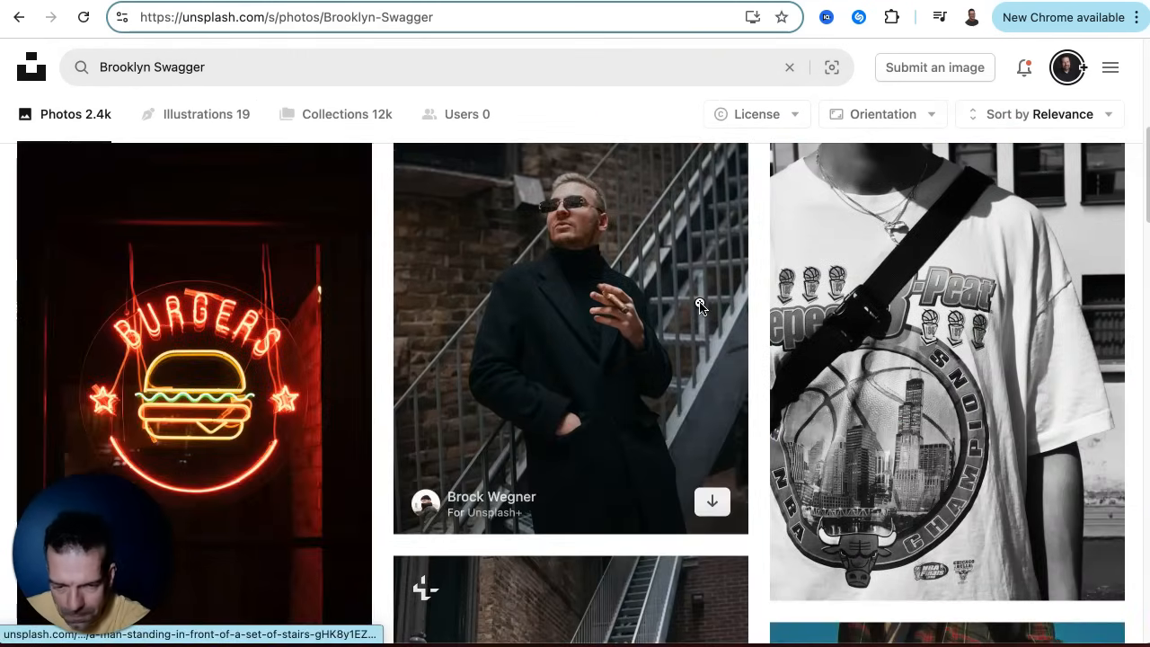
scroll(700, 307, "down", 3)
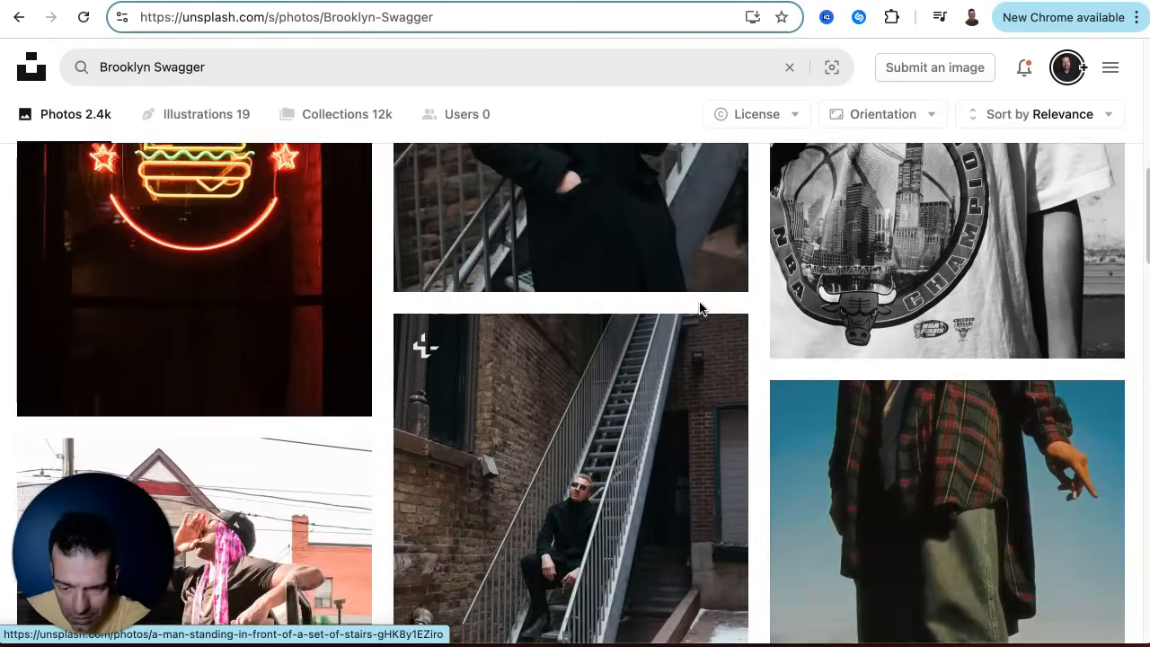
scroll(700, 307, "down", 4)
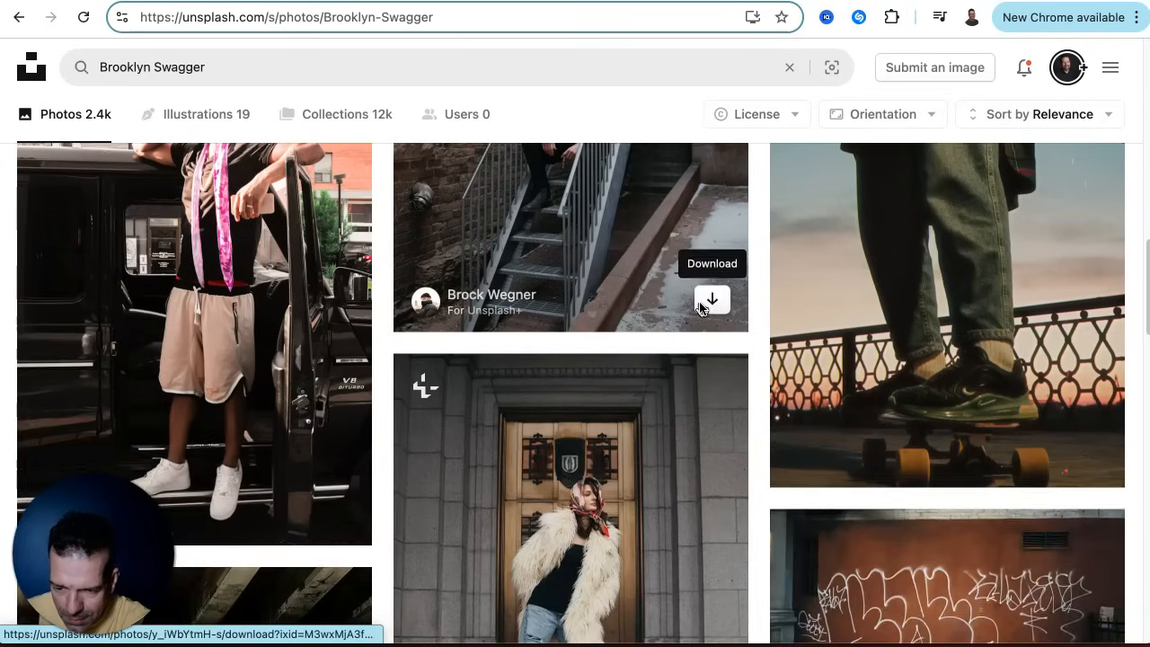
scroll(700, 307, "down", 6)
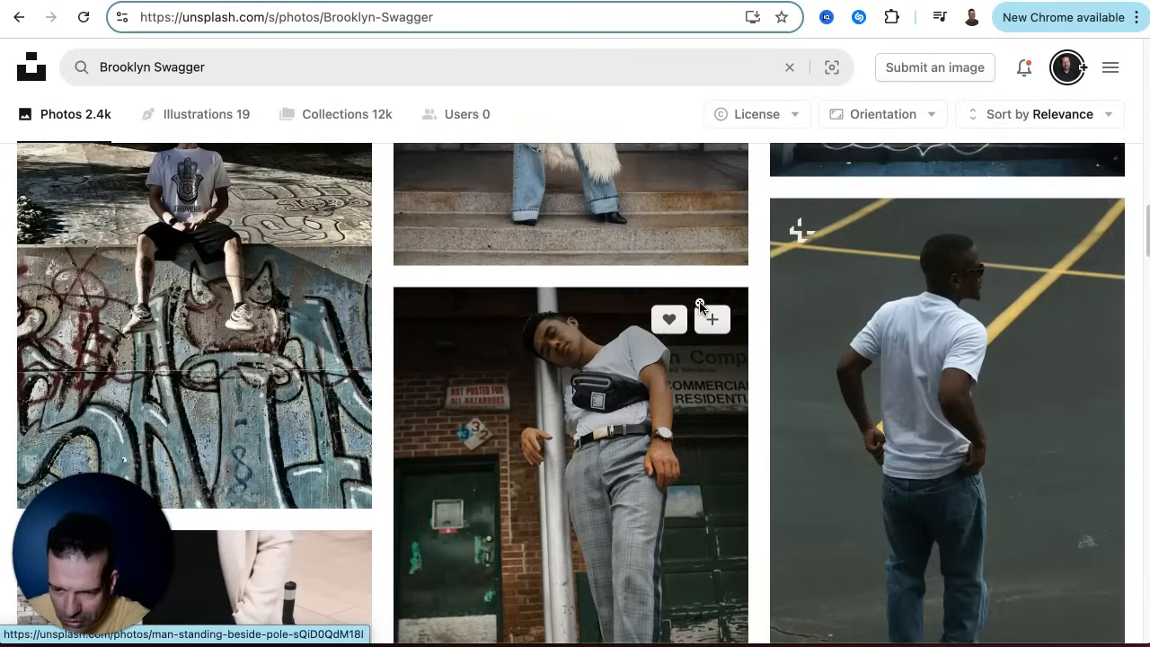
scroll(700, 306, "up", 2)
scroll(700, 306, "down", 6)
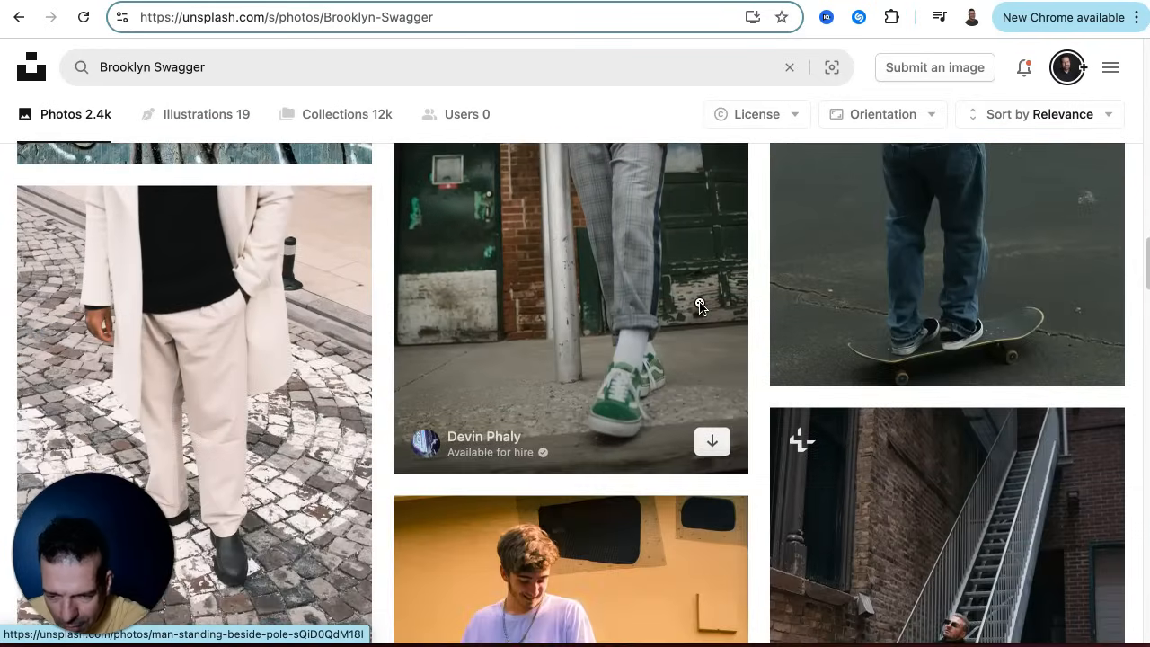
scroll(700, 307, "down", 7)
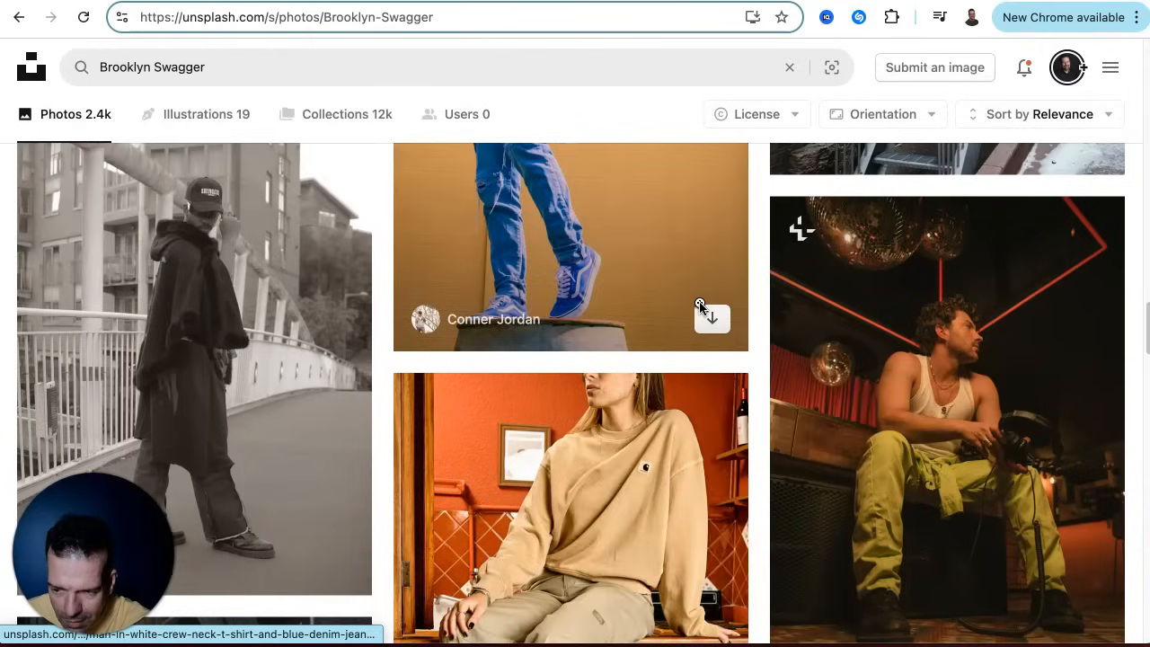
scroll(700, 307, "down", 7)
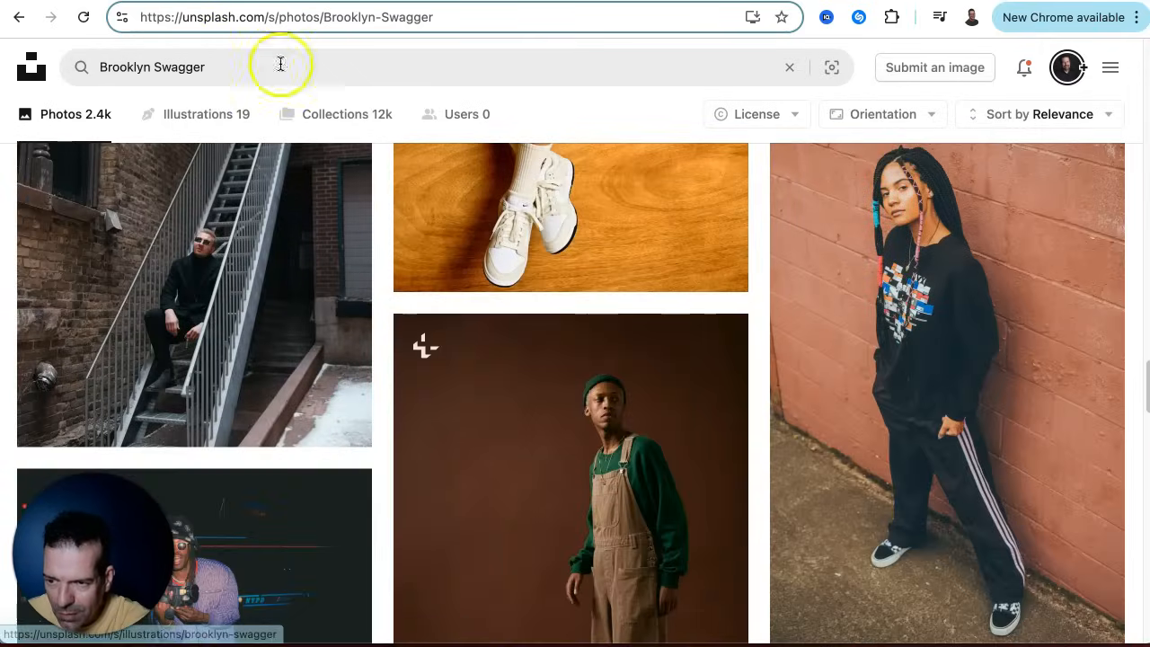
Step: Compare the further portrait, graffiti and street photos, and return to the man in a black cap by the chain-link fence
double_click(180, 67)
scroll(558, 185, "down", 2)
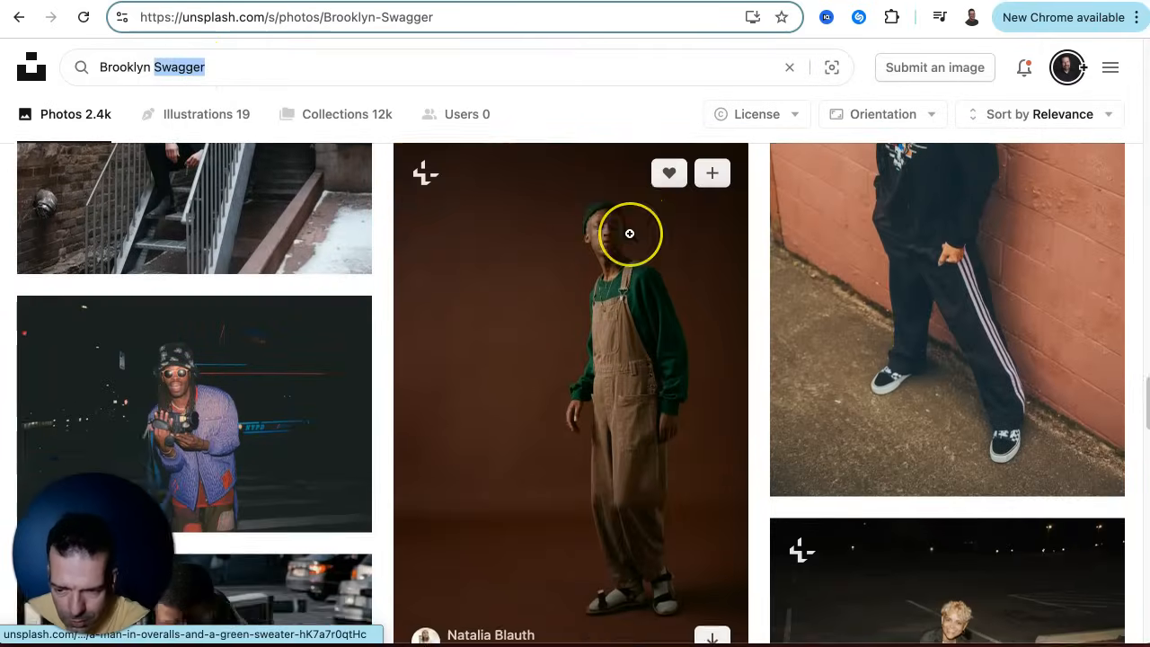
scroll(630, 234, "down", 4)
scroll(630, 233, "down", 3)
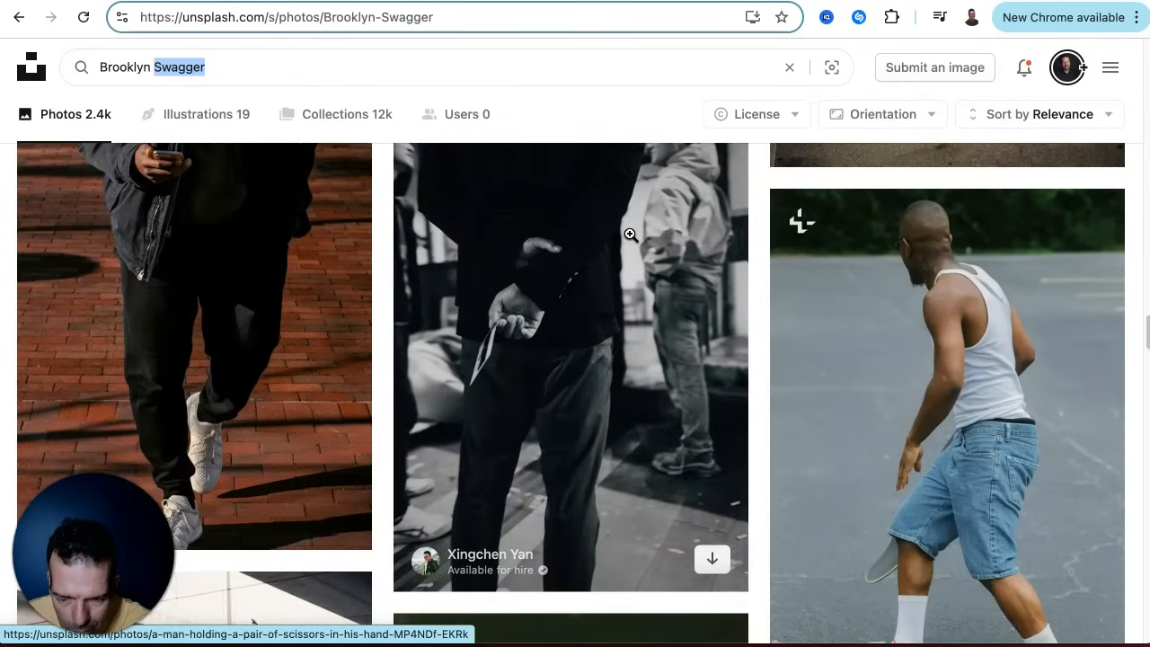
scroll(630, 234, "up", 1)
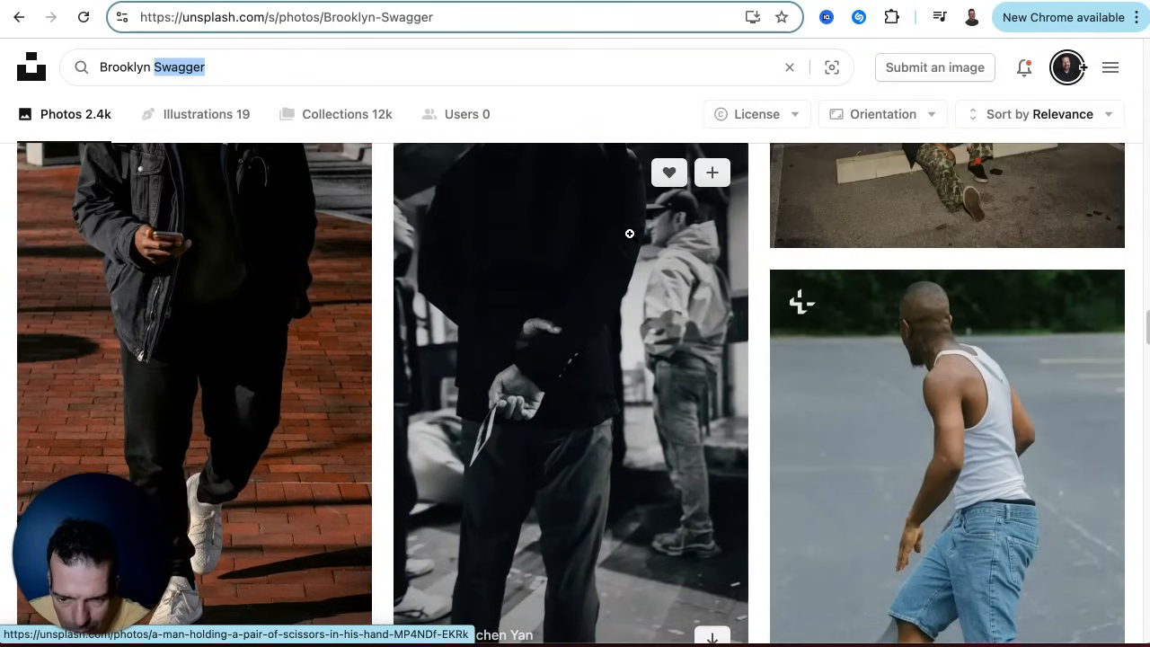
scroll(630, 233, "down", 8)
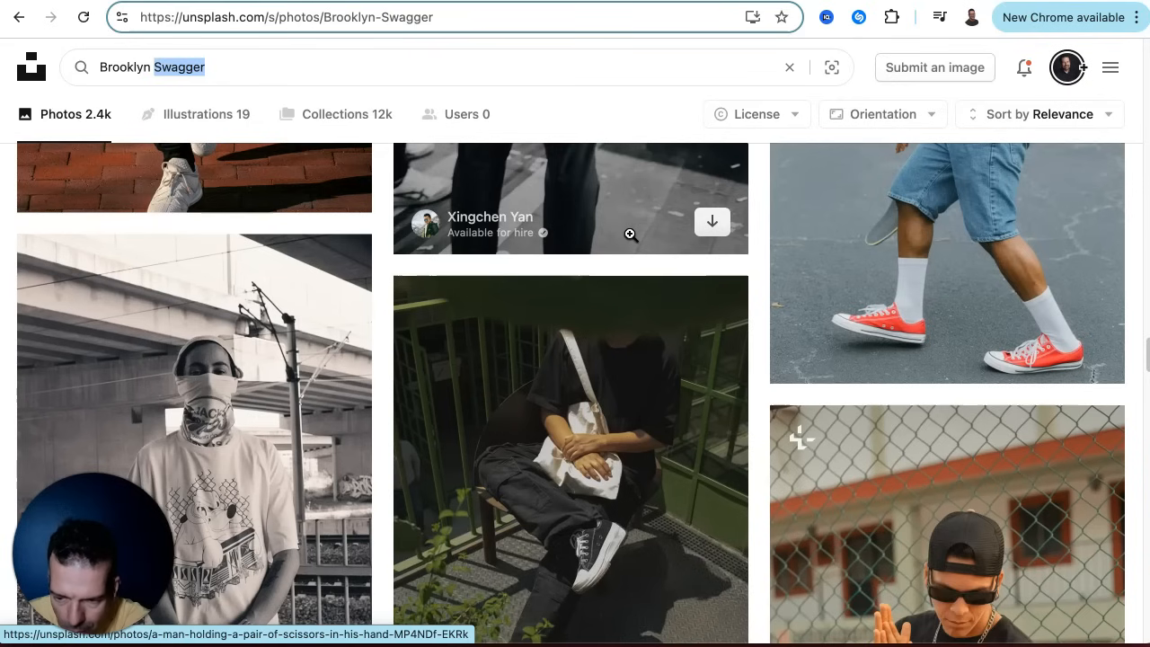
scroll(630, 233, "up", 2)
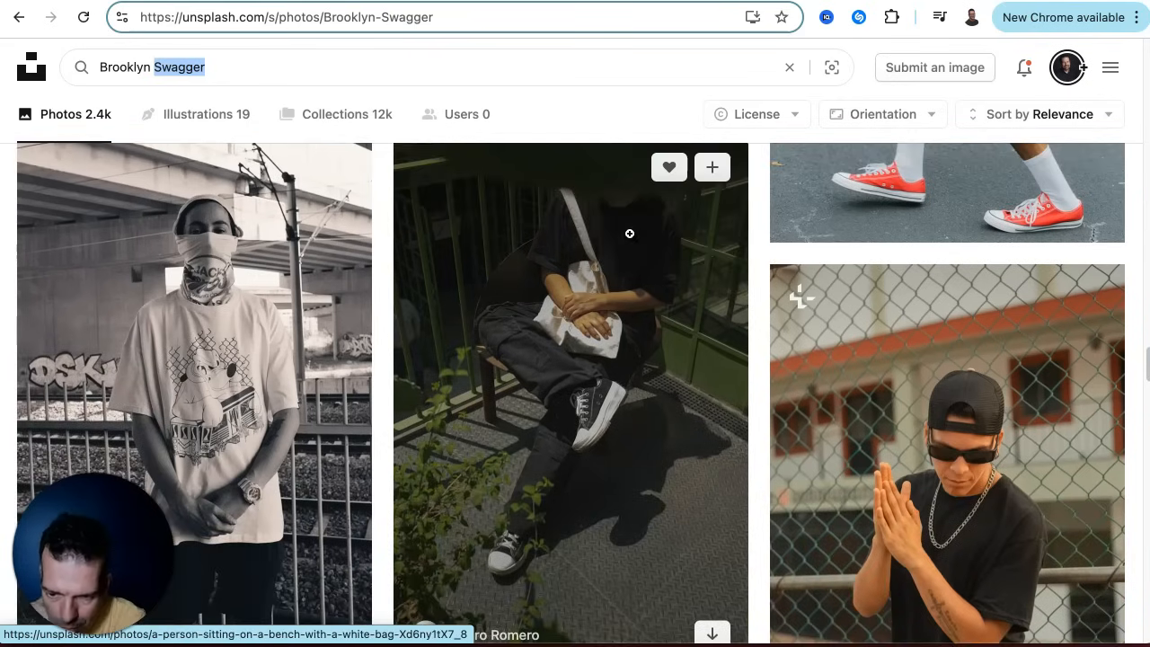
scroll(630, 233, "down", 5)
scroll(629, 237, "up", 3)
left_click(588, 284)
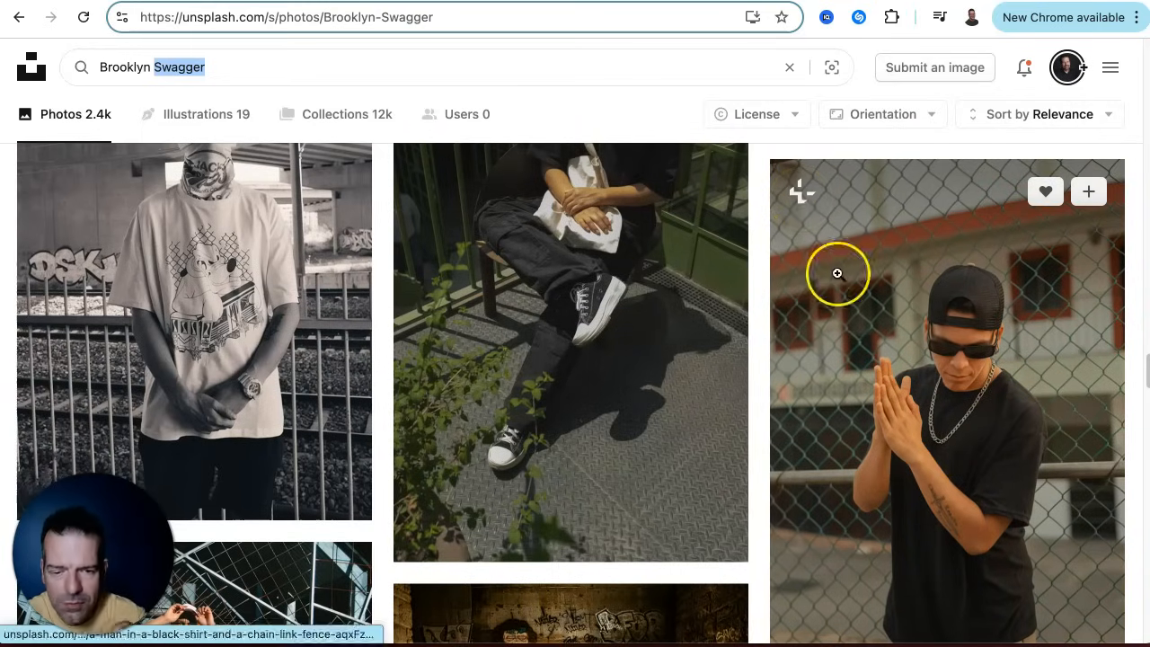
scroll(835, 275, "down", 5)
scroll(837, 274, "down", 6)
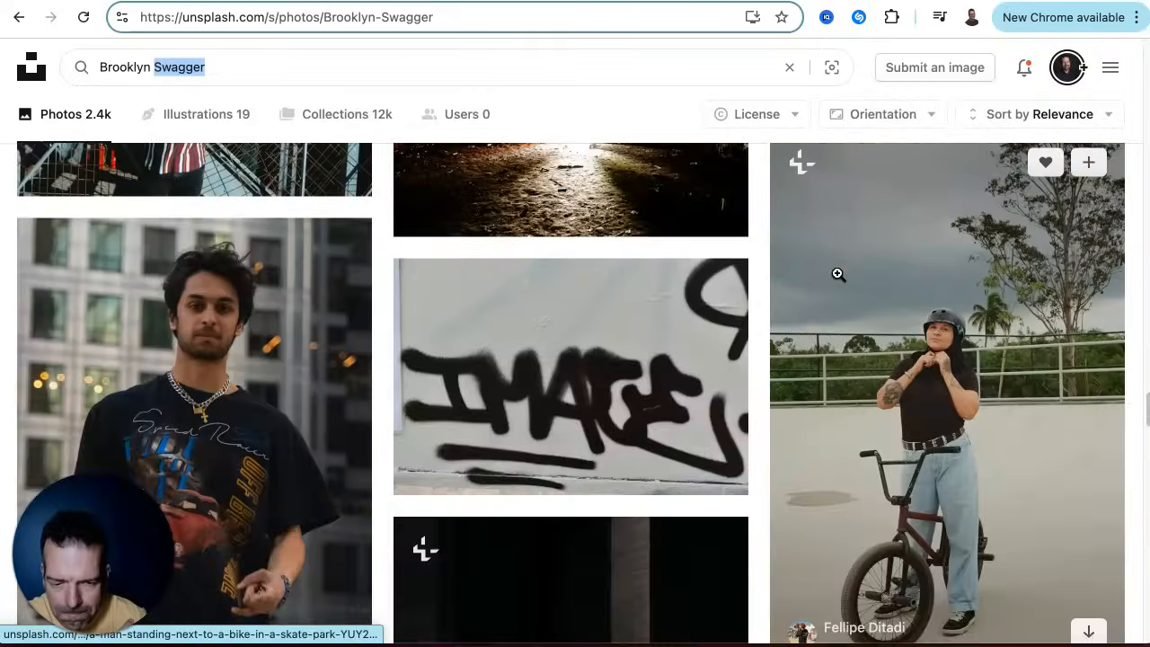
scroll(837, 274, "down", 7)
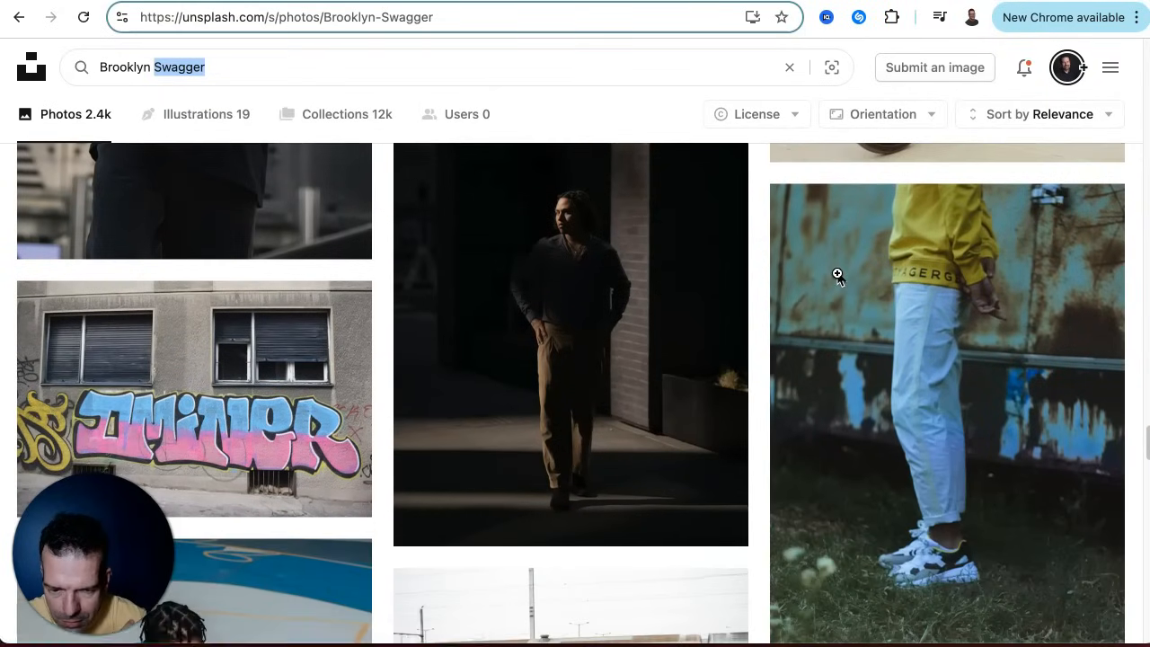
scroll(837, 274, "up", 2)
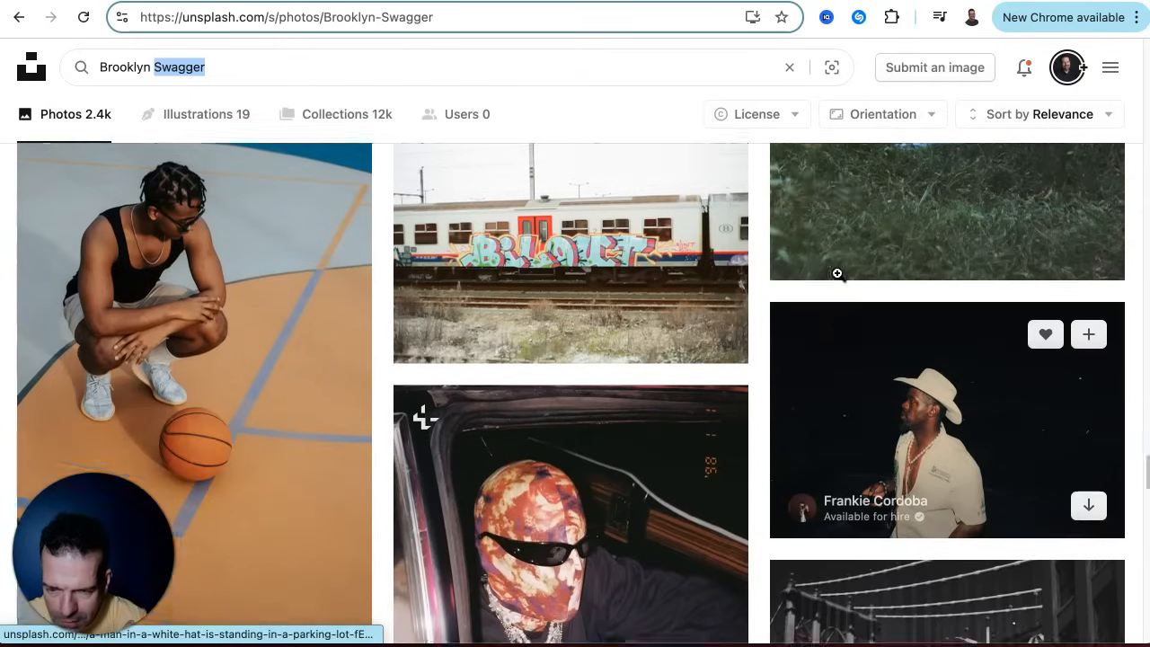
scroll(838, 273, "down", 2)
scroll(837, 274, "down", 4)
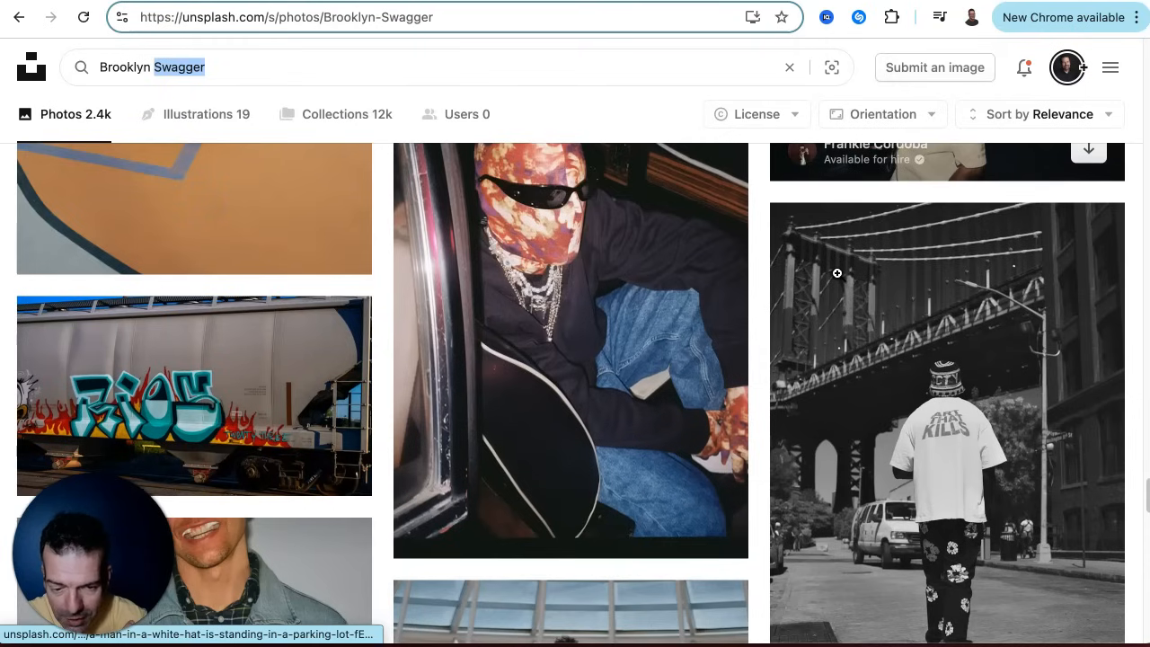
scroll(838, 273, "down", 20)
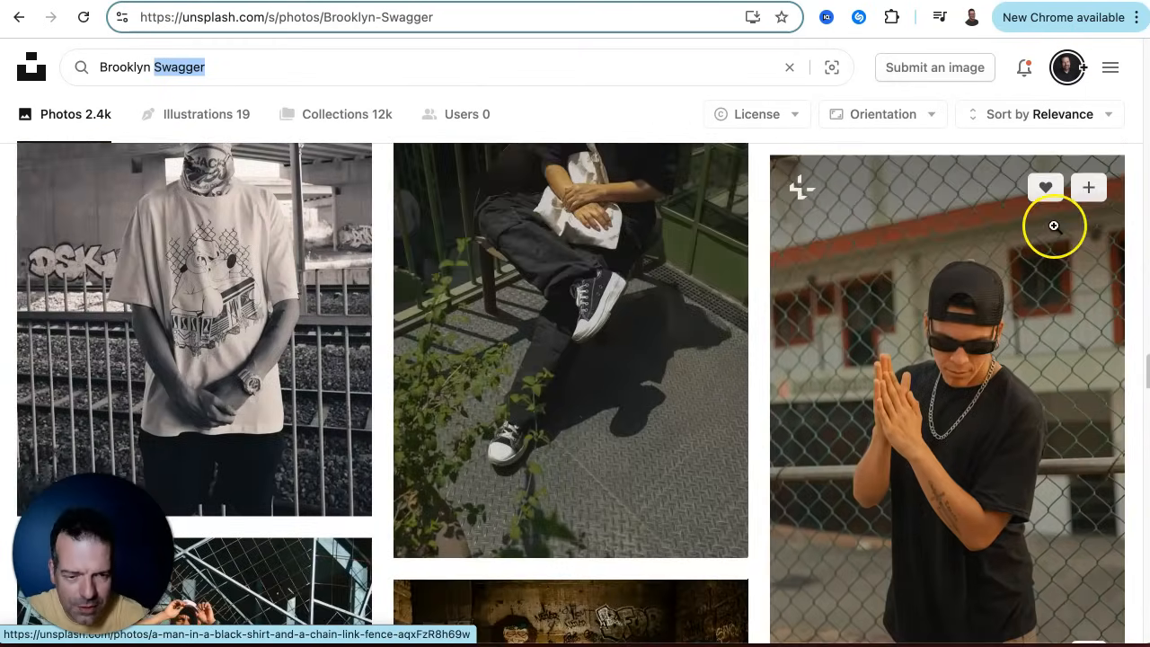
Step: Download the photo of the man in a black shirt and cap by the chain-link fence and return to Suno's publishing form
scroll(1069, 288, "down", 2)
scroll(983, 329, "up", 1)
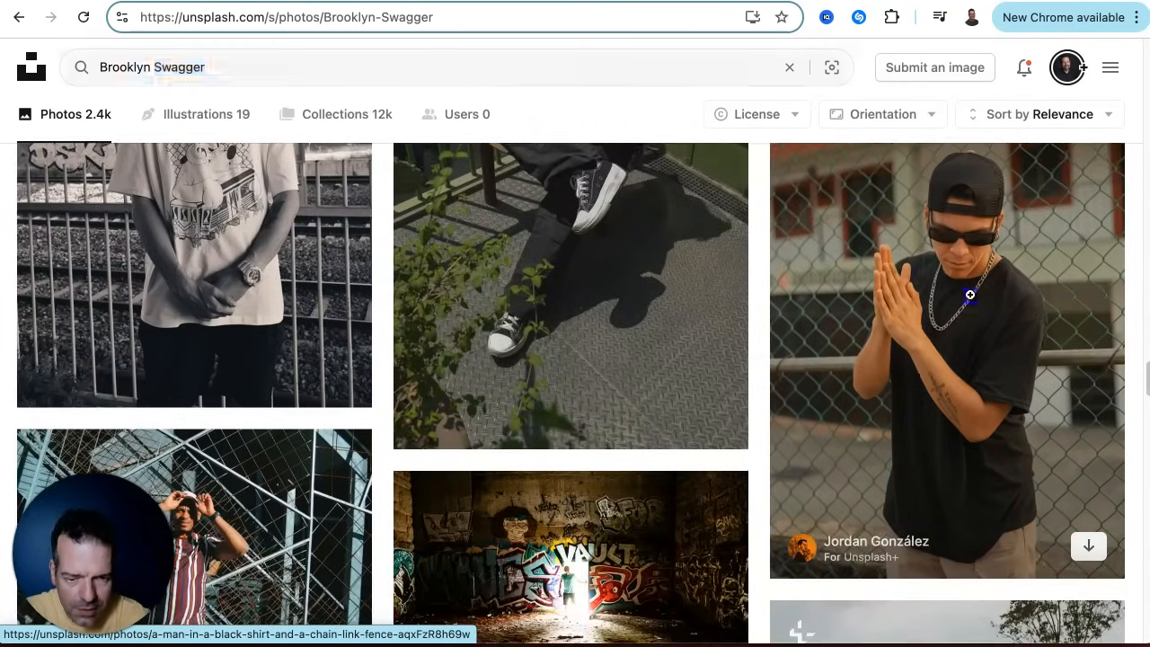
left_click(966, 290)
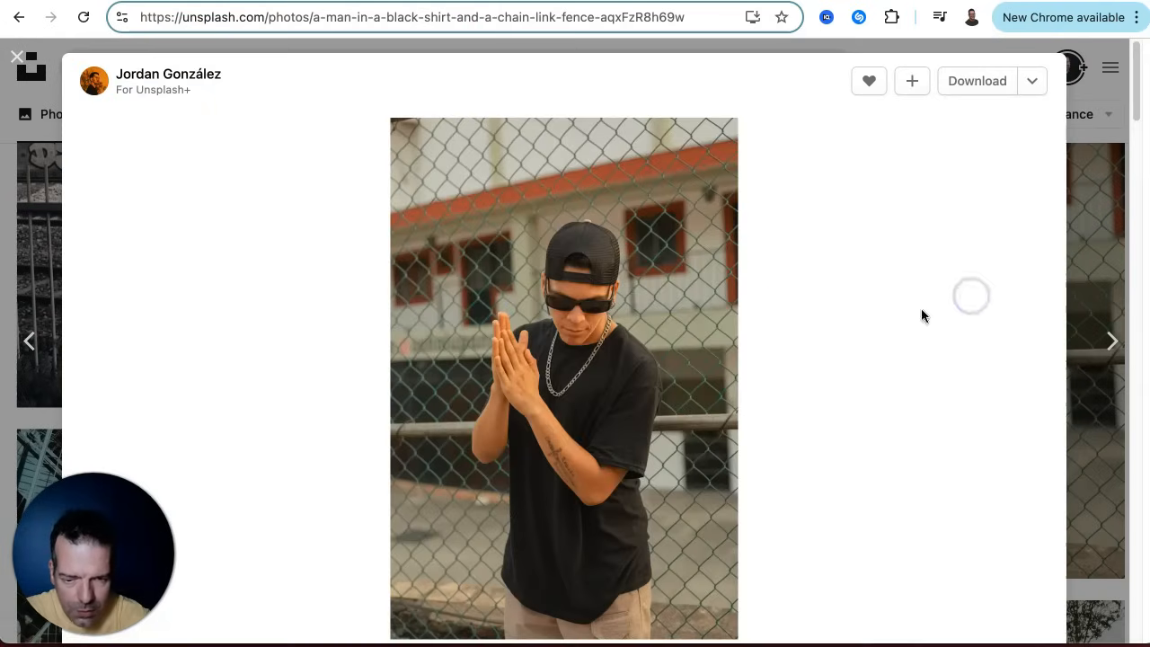
left_click(1034, 82)
left_click(934, 130)
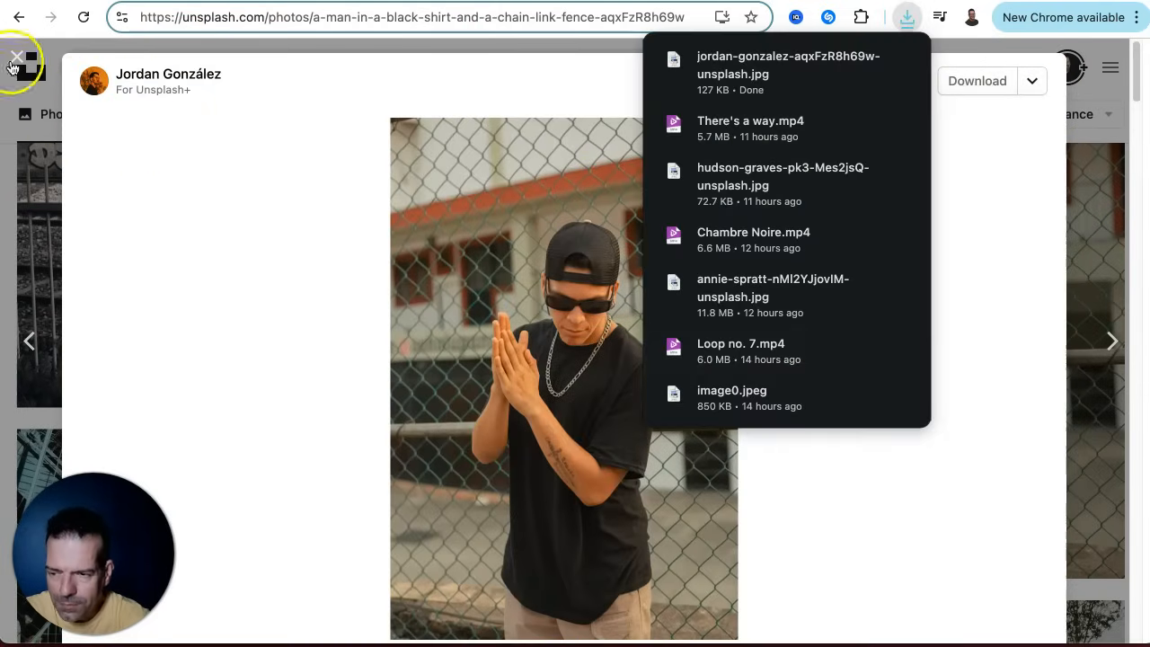
left_click(15, 61)
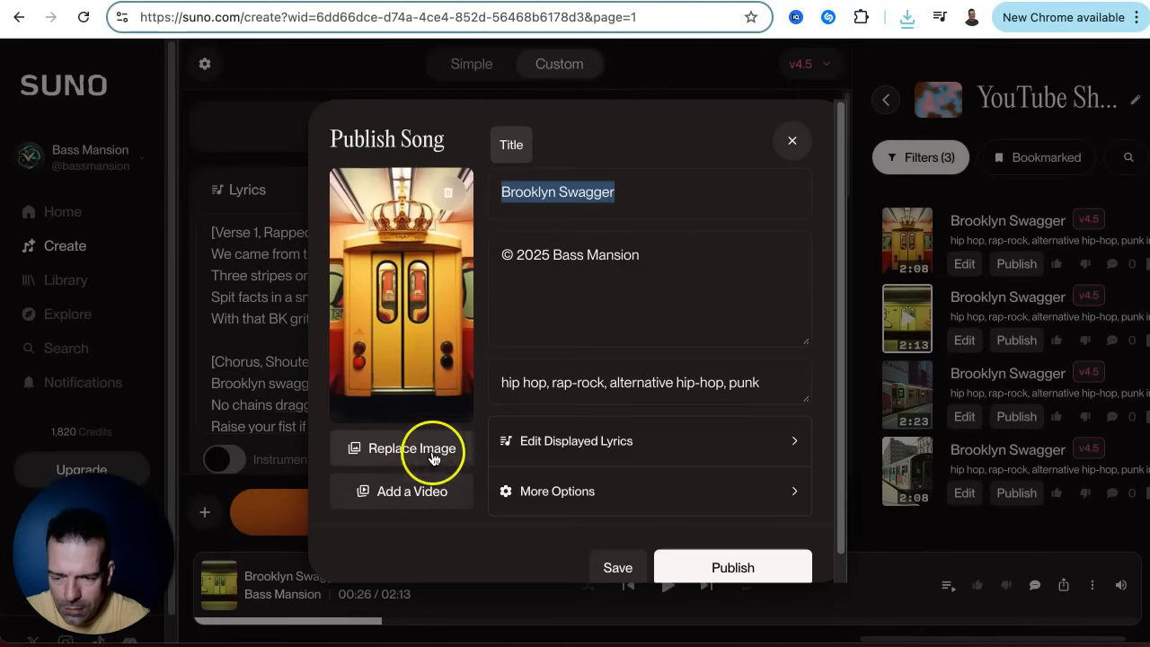
Step: Replace the cover with the downloaded photo, zoomed out to show more of the man's body, and publish the song
left_click(433, 453)
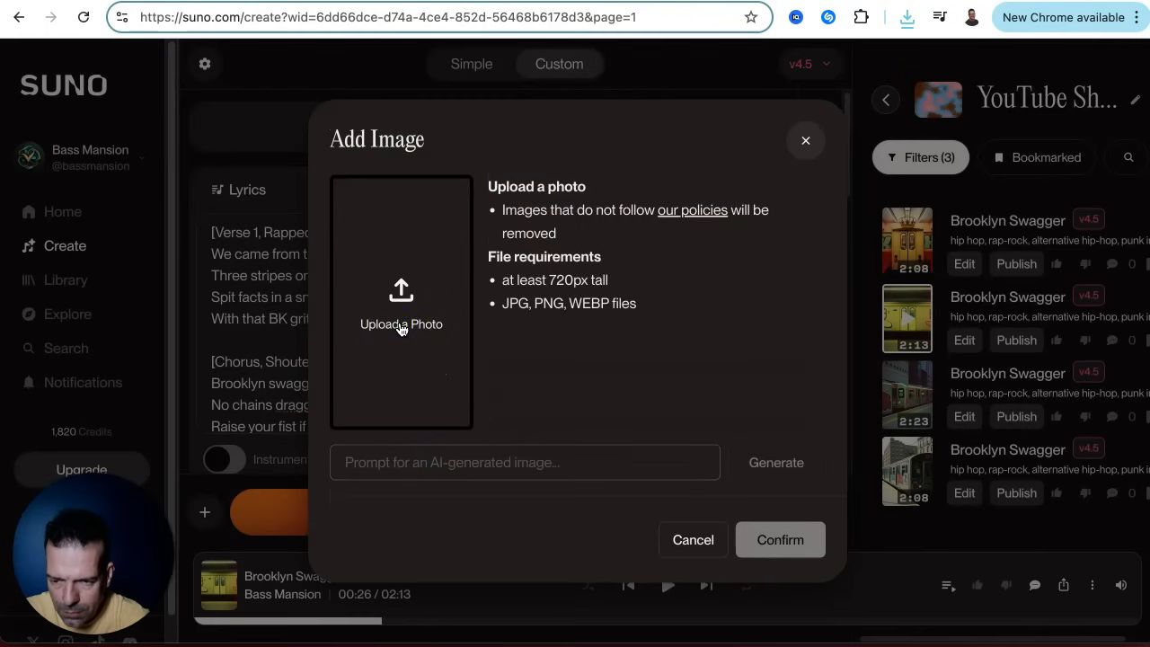
left_click(401, 329)
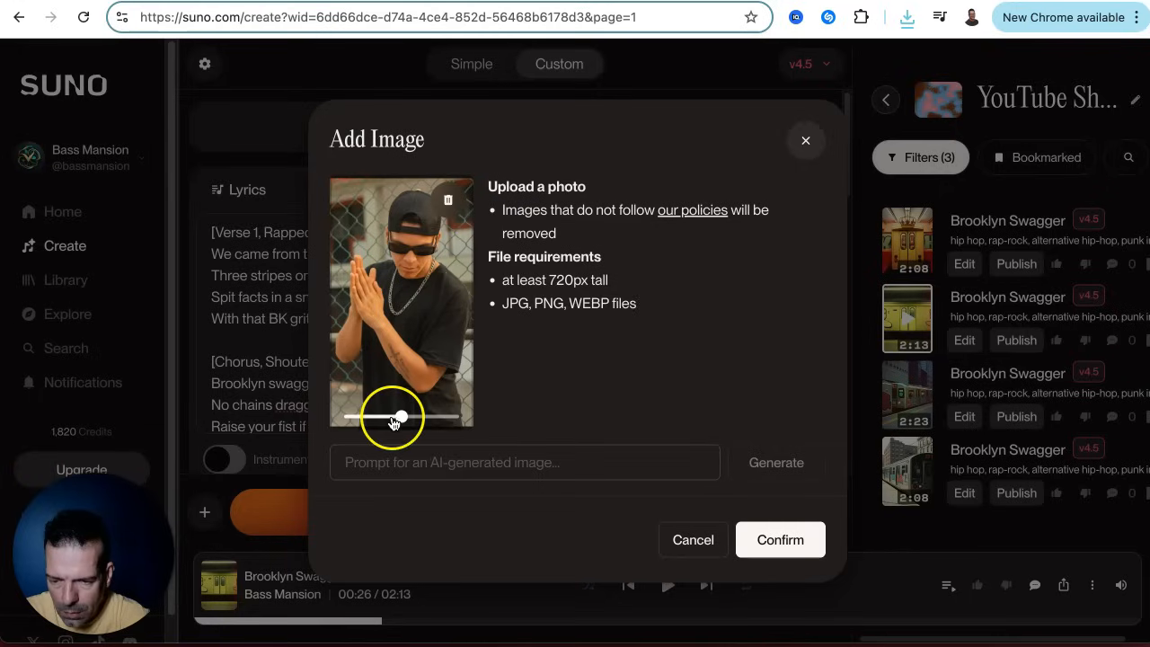
left_click_drag(401, 418, 363, 415)
mouse_move(410, 349)
left_mouse_down()
mouse_move(409, 338)
mouse_move(410, 352)
left_mouse_up()
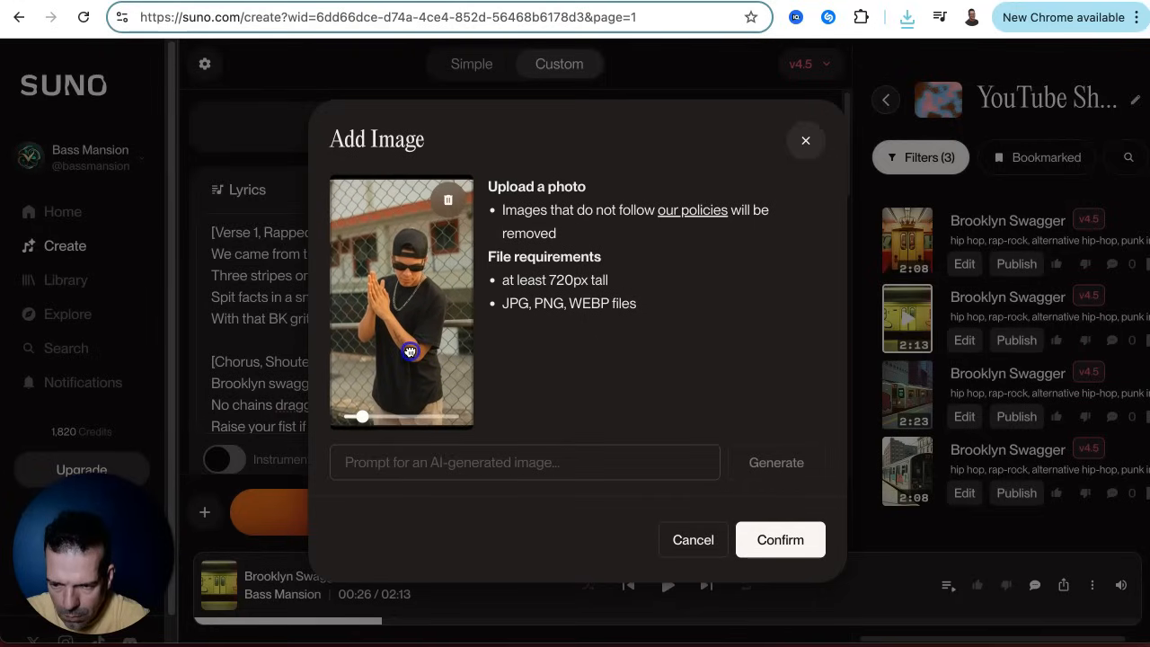
left_click(785, 540)
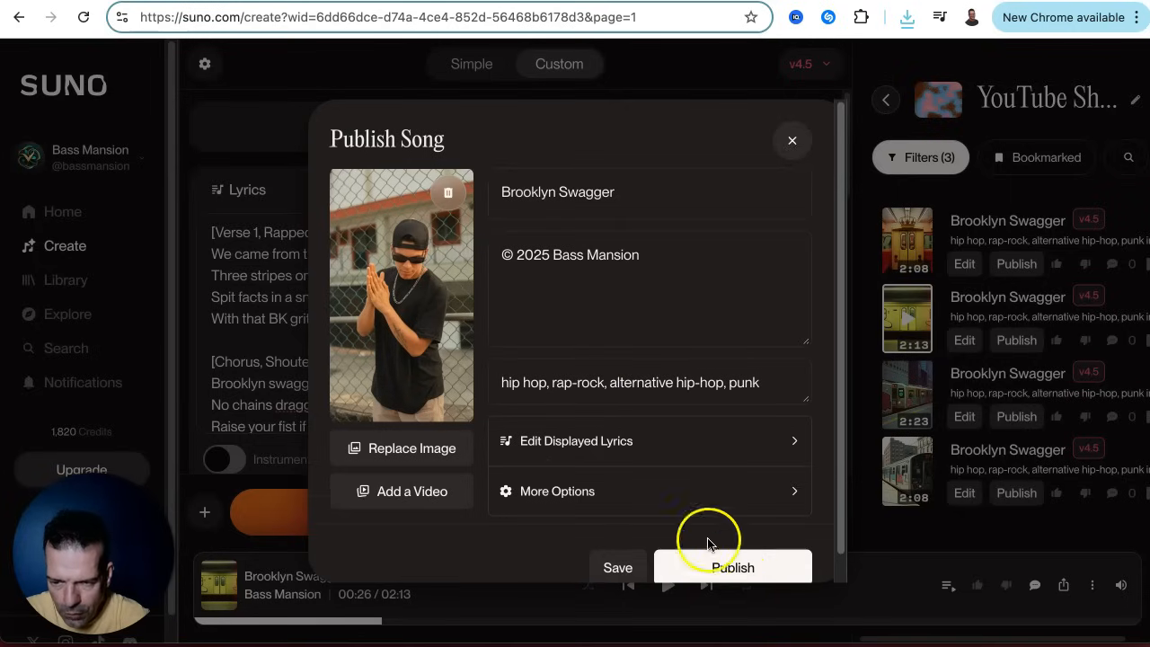
left_click(761, 570)
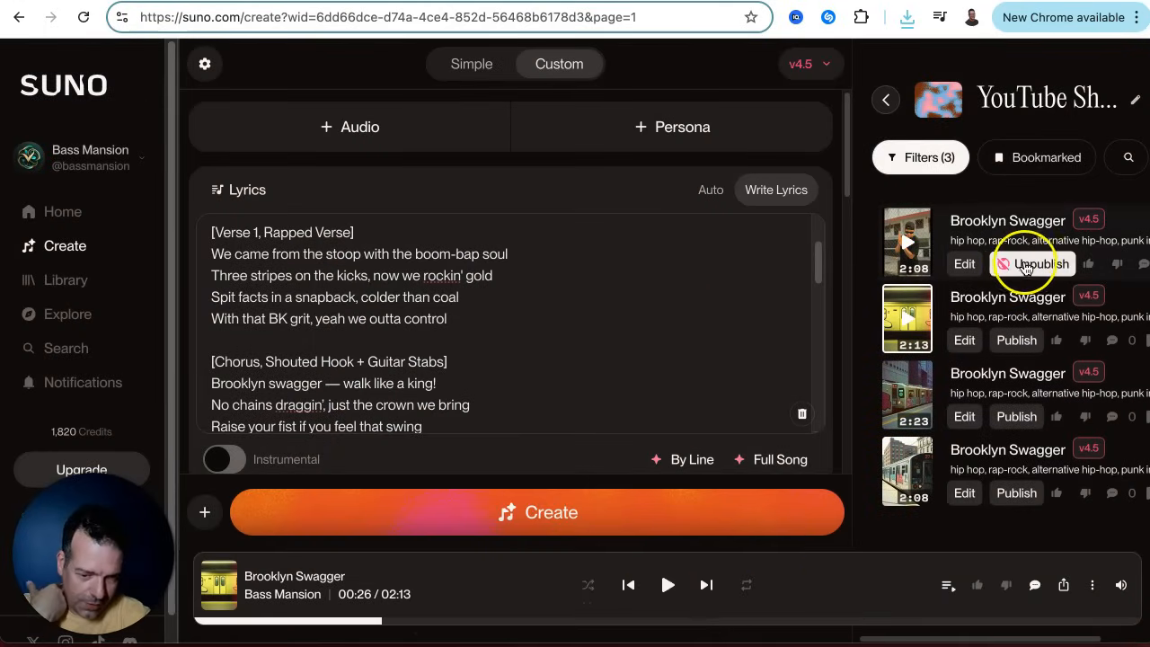
Step: Unpublish the 2:08 version with the new cover, reopen its publishing form and publish it again with the same details
left_click(1027, 266)
left_click(617, 365)
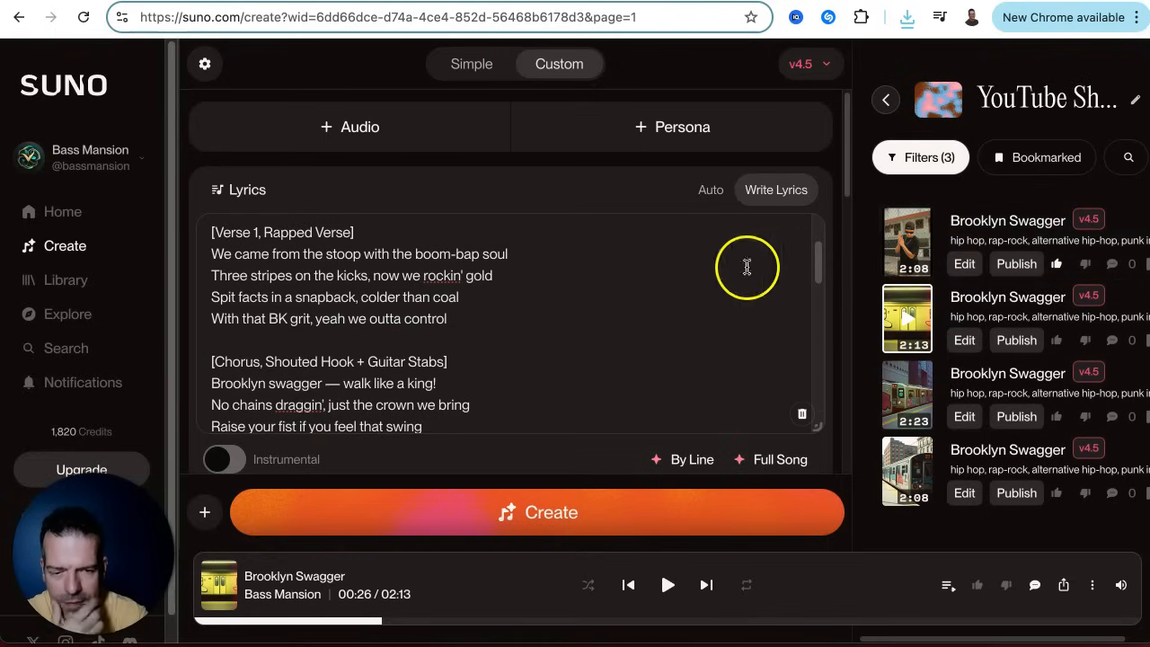
left_click(1018, 265)
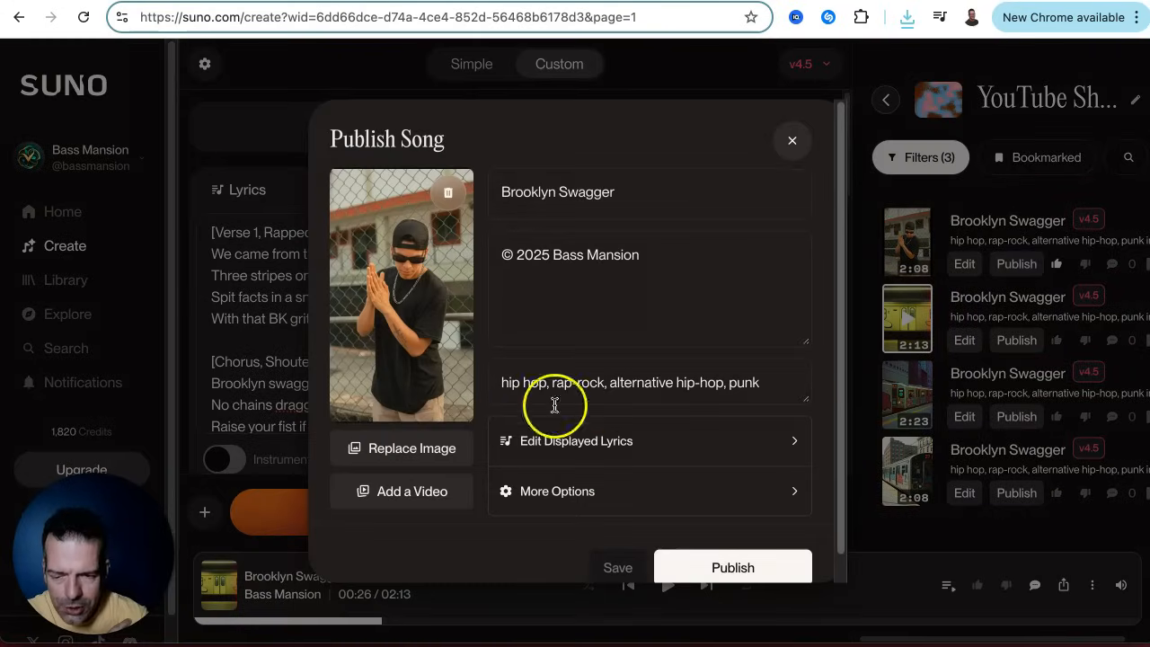
left_click(747, 564)
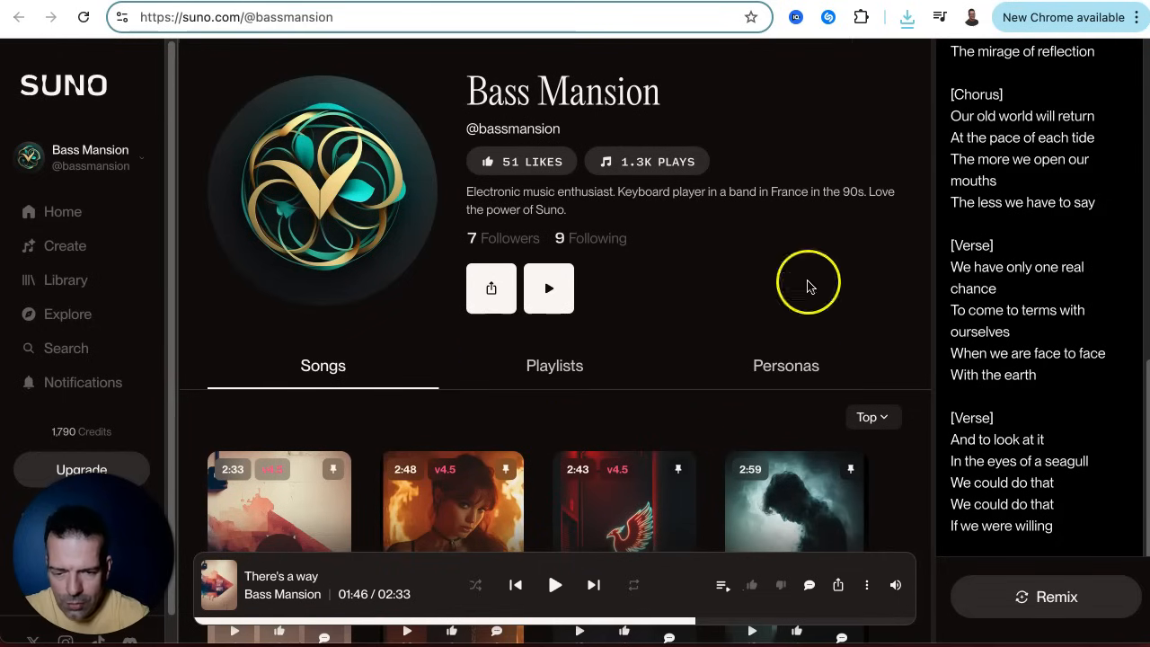
Step: Open the Bass Mansion profile and look through its songs for the published "Brooklyn Swagger"
left_click(93, 157)
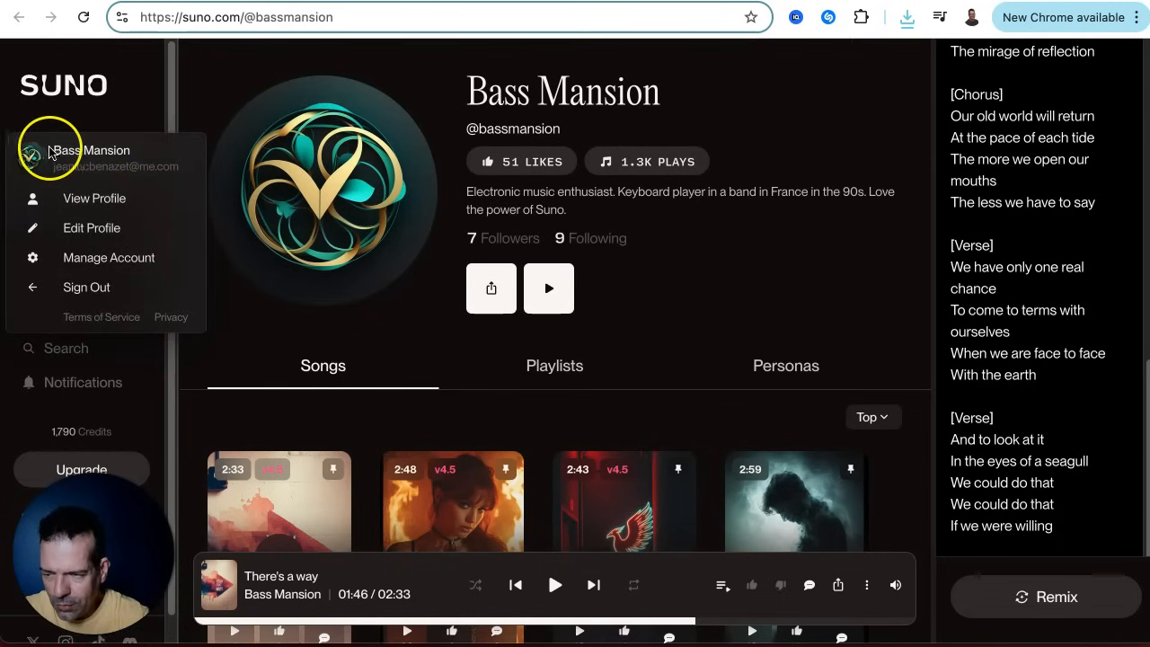
left_click(87, 201)
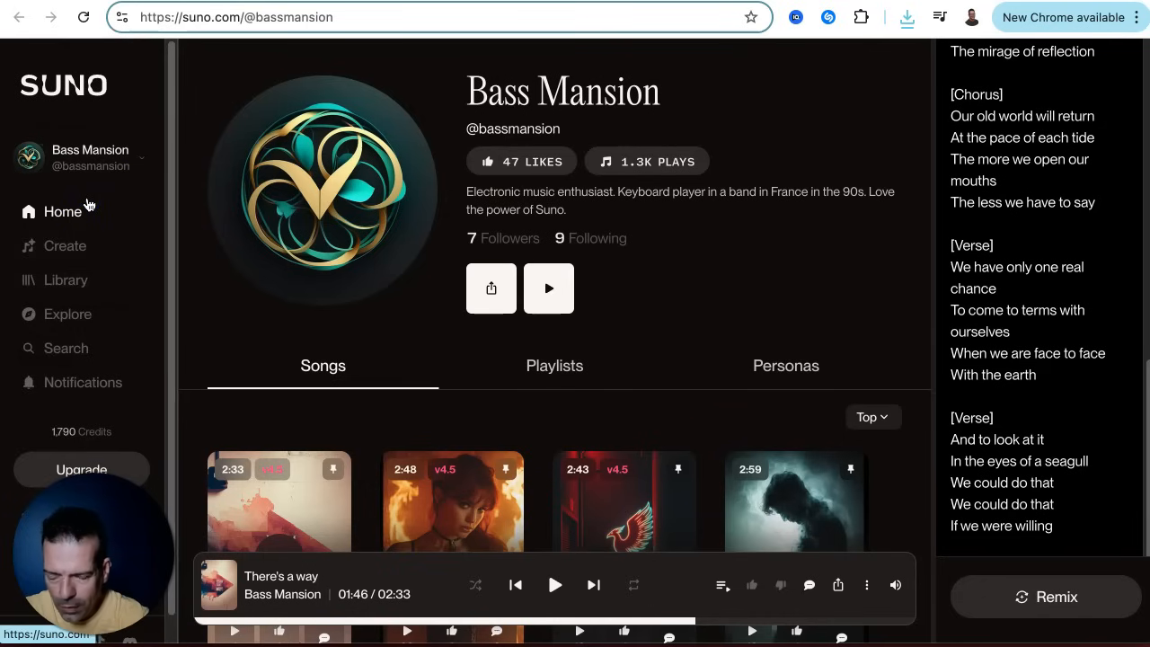
scroll(619, 218, "down", 7)
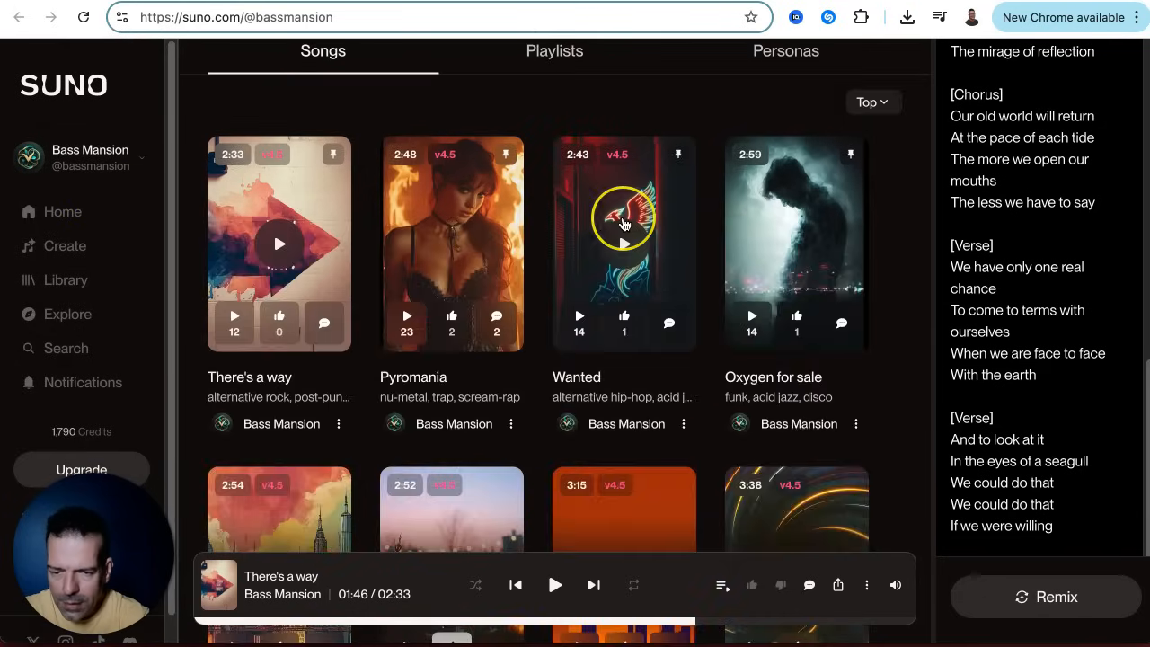
scroll(625, 223, "down", 15)
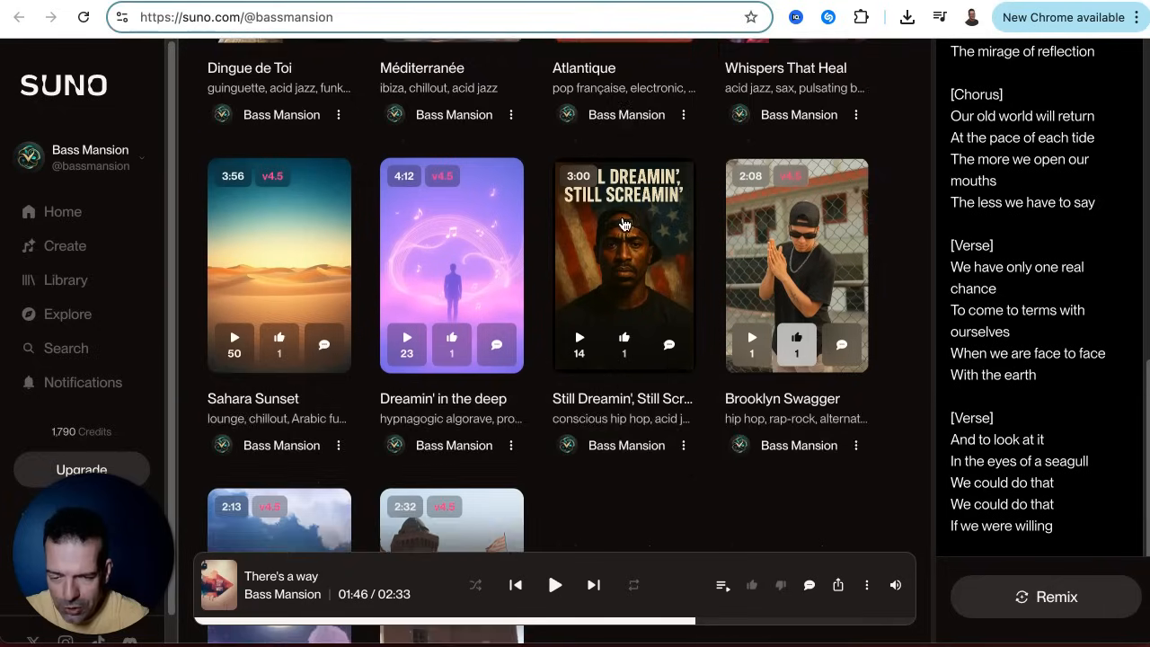
Step: Download the published "Brooklyn Swagger" song as a video and show the MP4 file in its folder
scroll(779, 216, "up", 3)
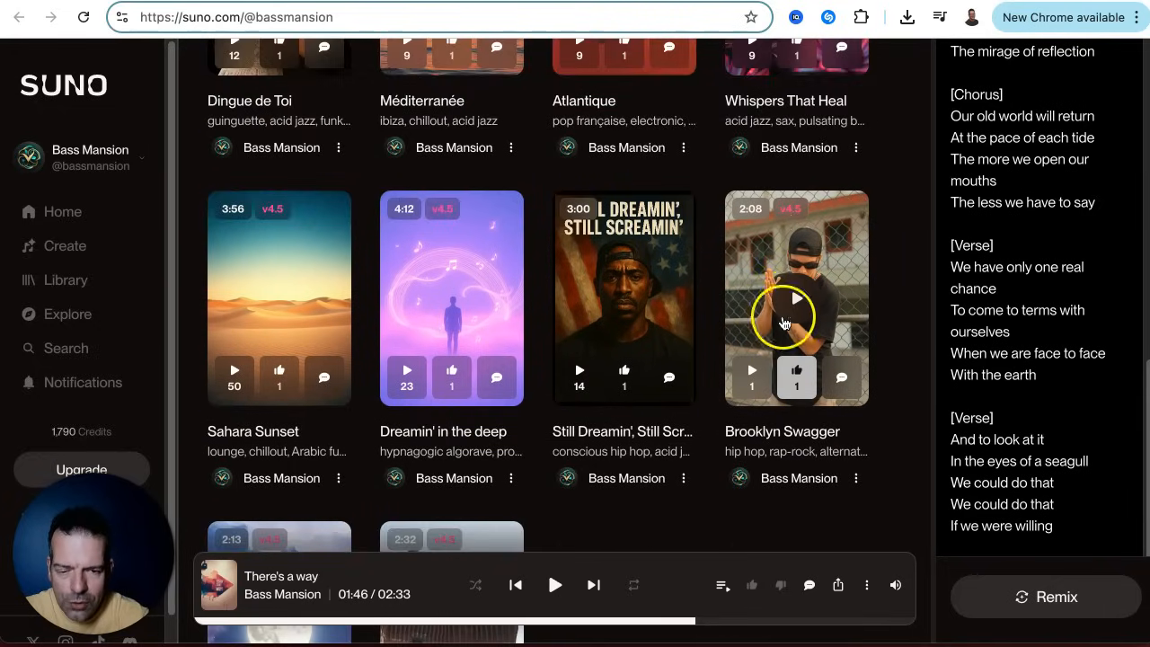
left_click(856, 478)
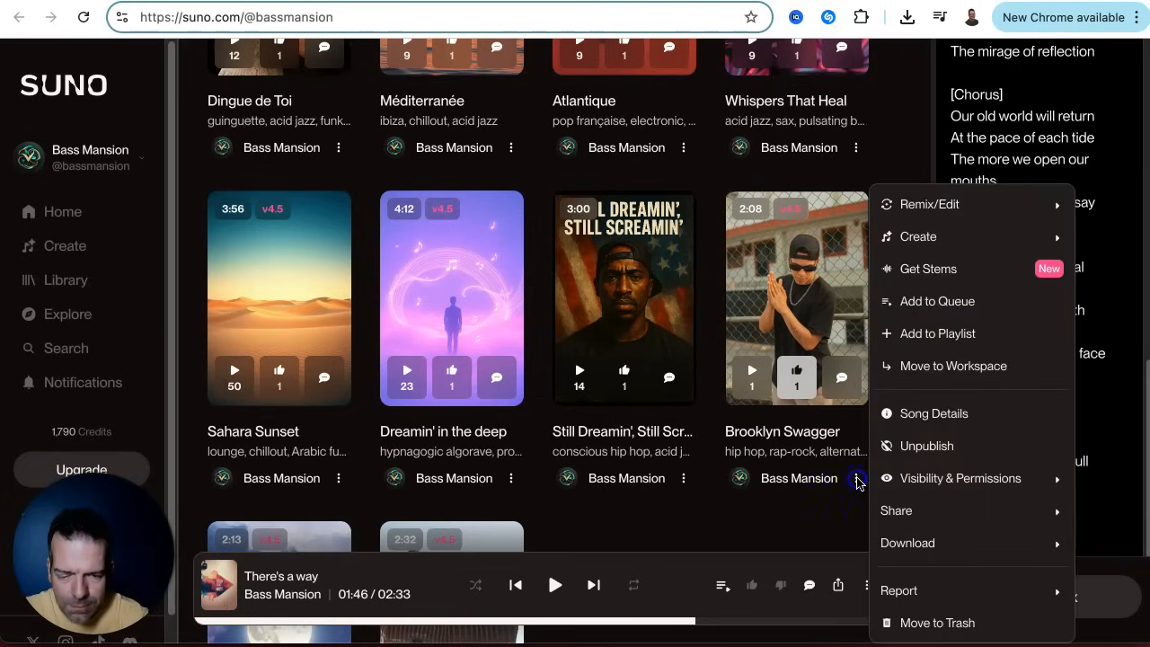
mouse_move(908, 539)
left_click(780, 590)
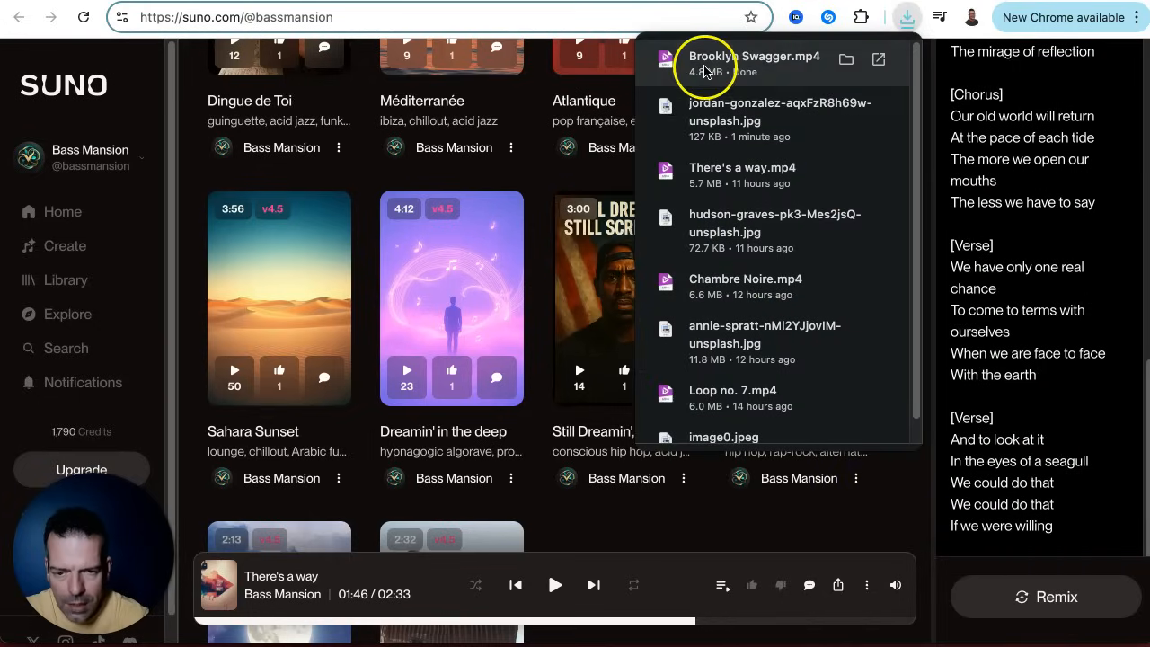
left_click(846, 59)
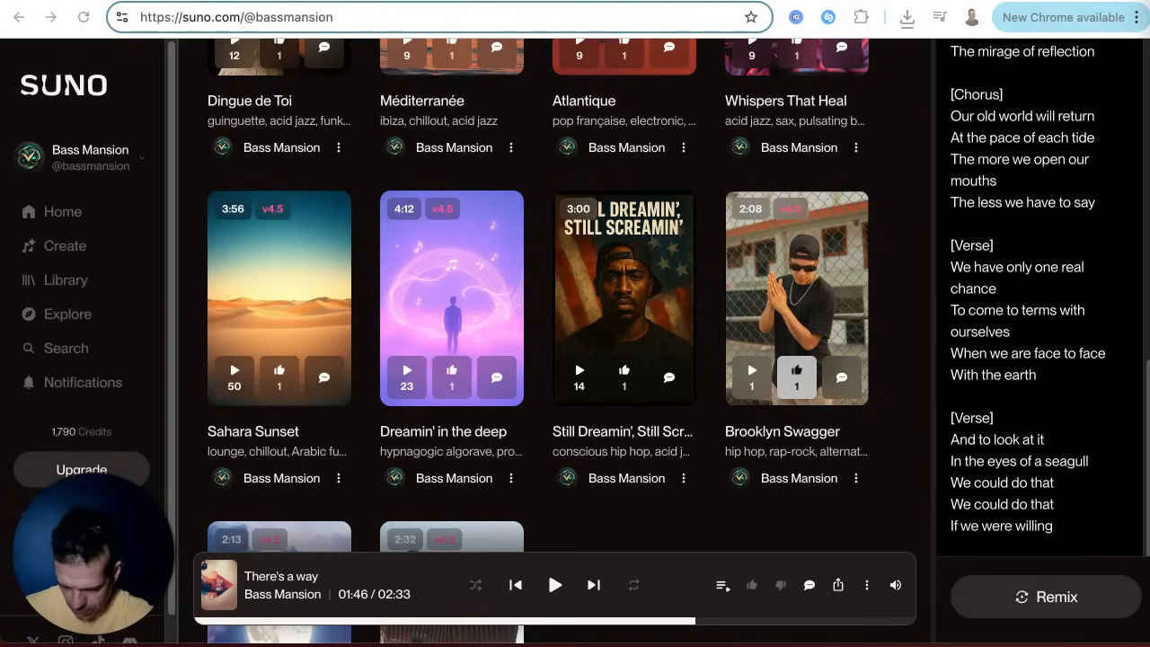
Step: Switch to ChatGPT and request a YouTube Short title, viral hook, keyword-rich description ending with the Suno profile link, and 500+ characters of tags without hashtags
key("ctrl+Tab")
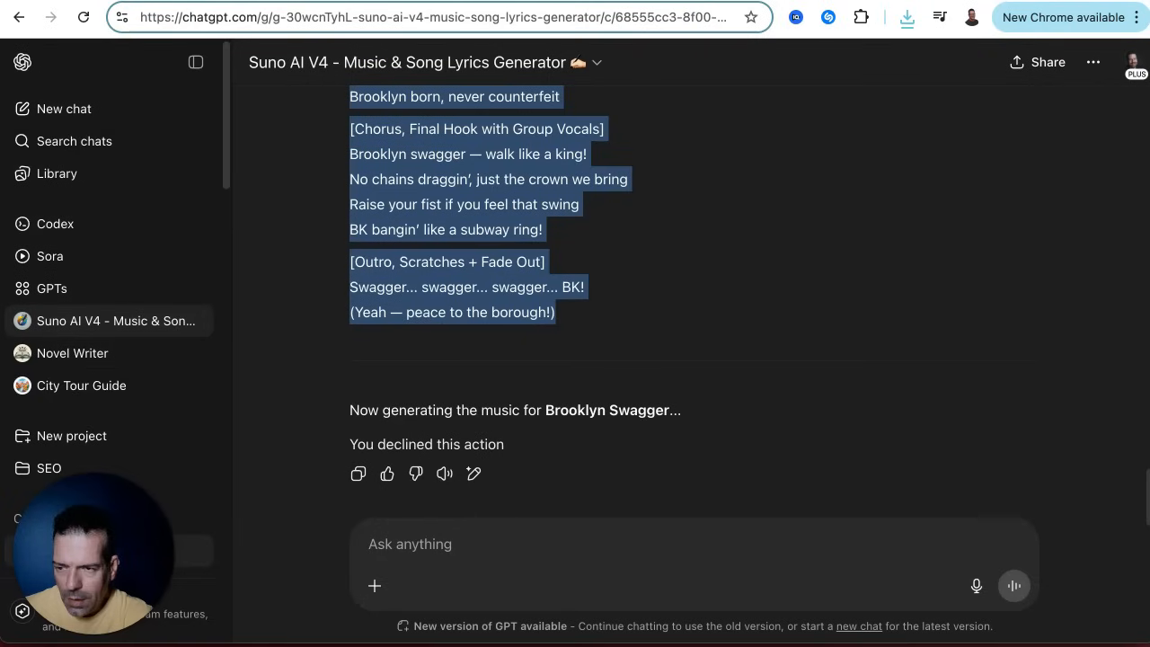
left_click(427, 543)
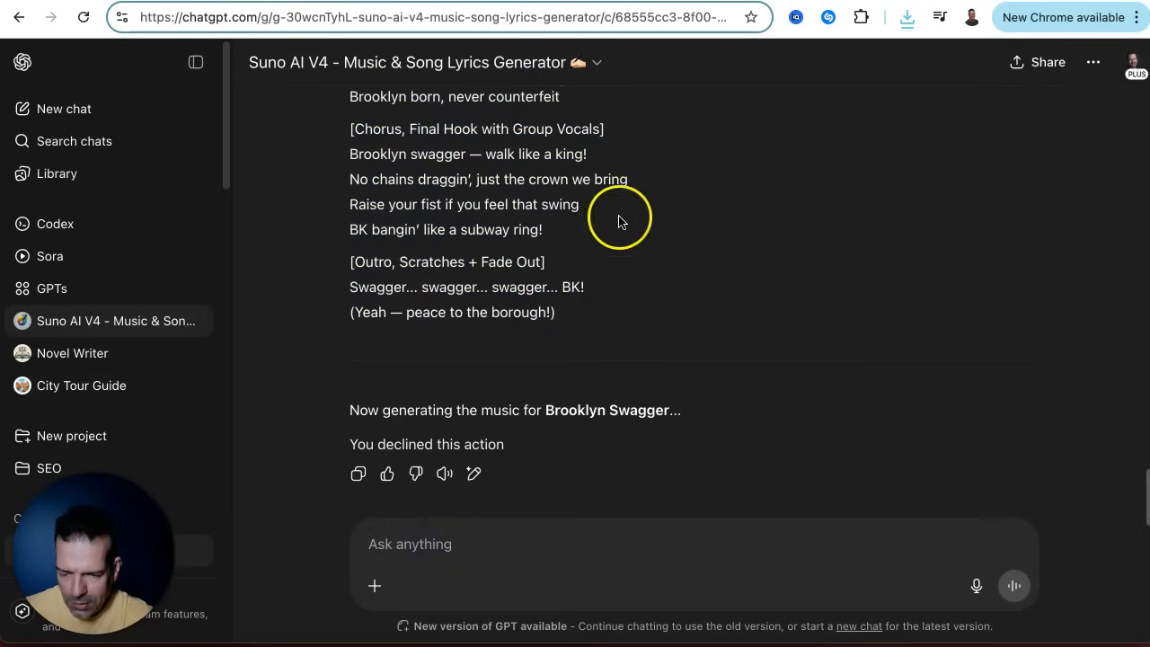
type("I will need a title for a YouTube Short of this song (do not mention the band/artist I inspired myself from)? As well as a viral hook + Description full of keywords (make sure to add this at the end of the description: \"Check our Suno profile at https://suno.com/@bassmansion - Follow us and like our songs!\") and at least 500 chars tags (without hashtags) - use as many words as possible in the description?")
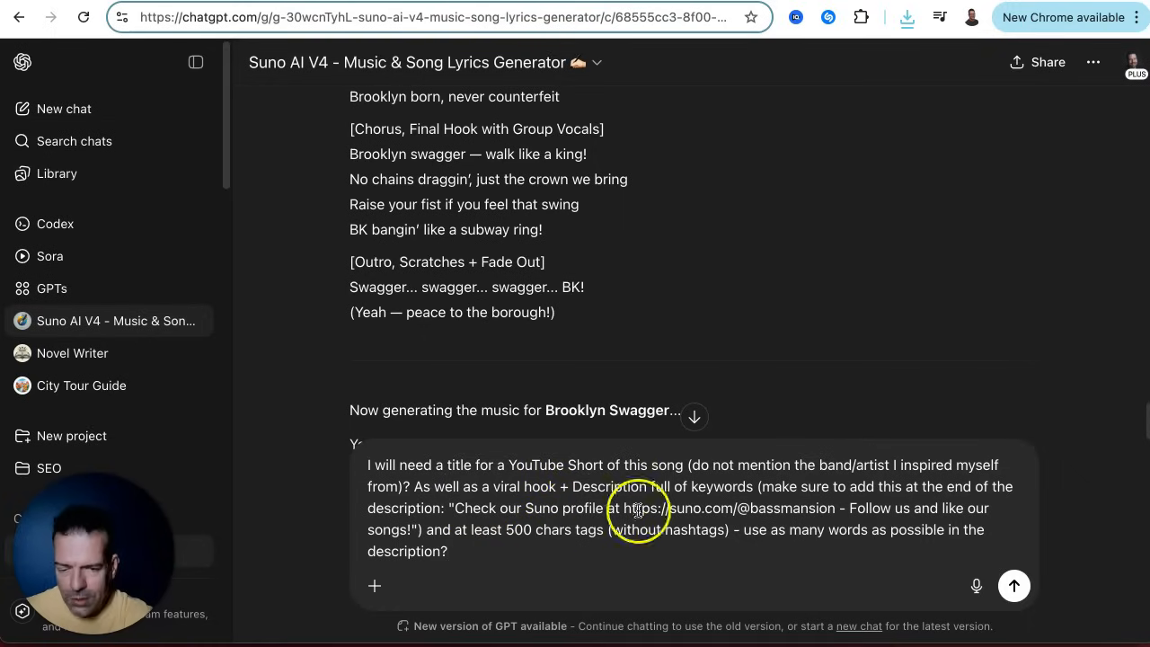
left_click(1015, 586)
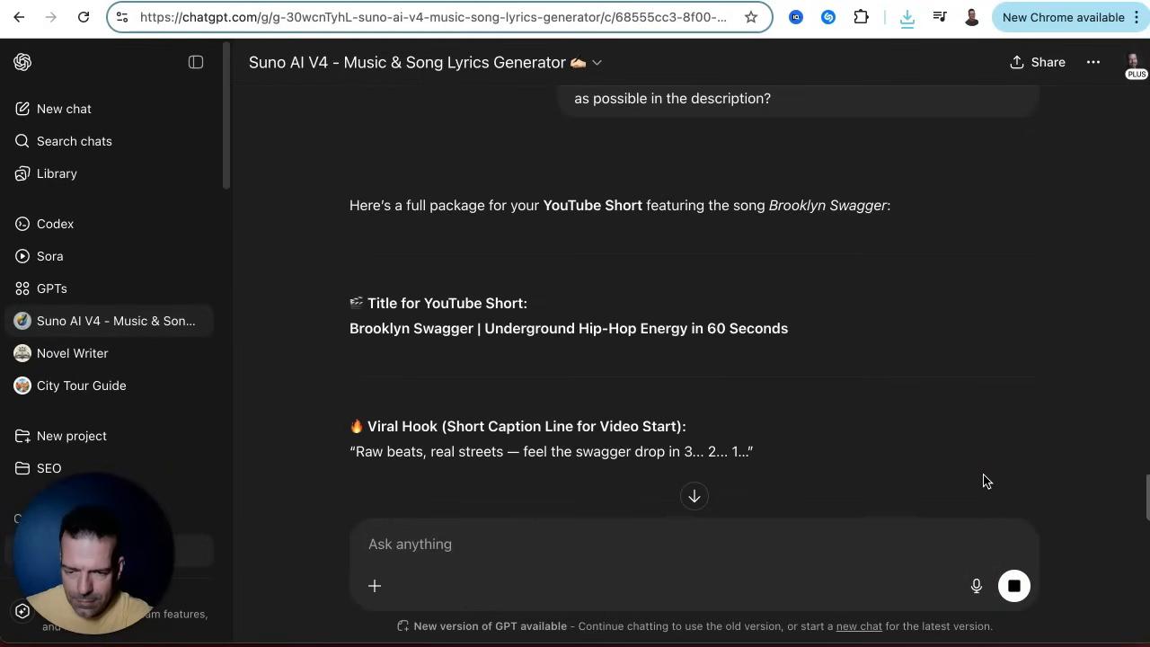
Step: Read through the generated YouTube Short package and copy the title "Brooklyn Swagger | Underground Hip-Hop Energy in 60 Seconds"
scroll(971, 251, "down", 5)
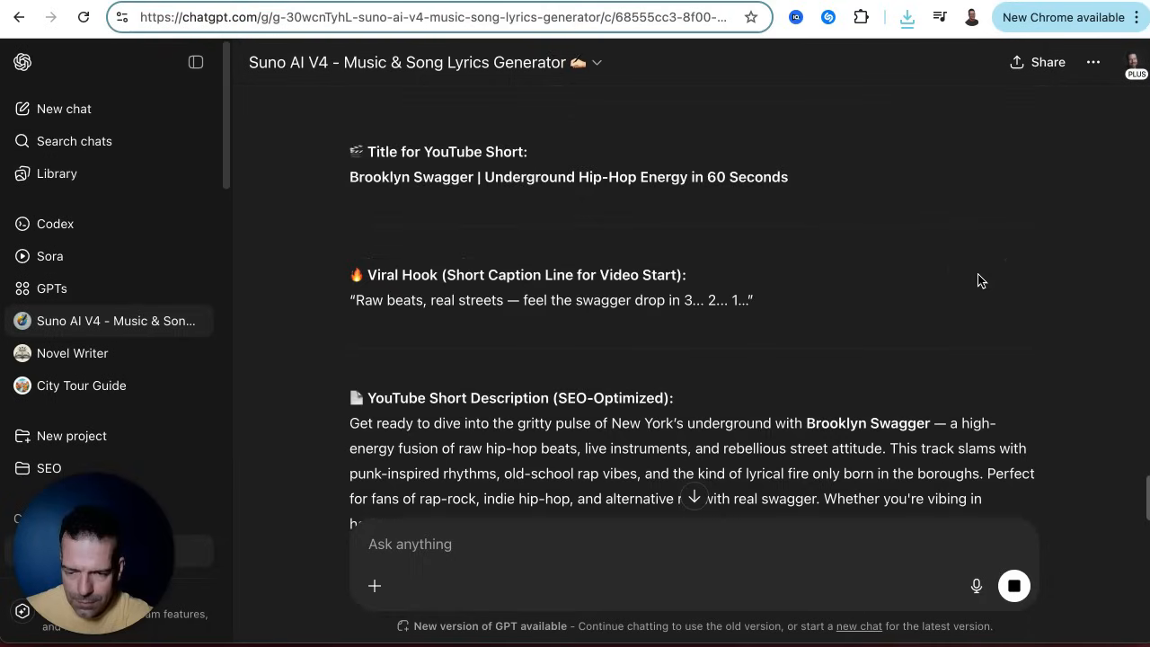
scroll(979, 275, "up", 3)
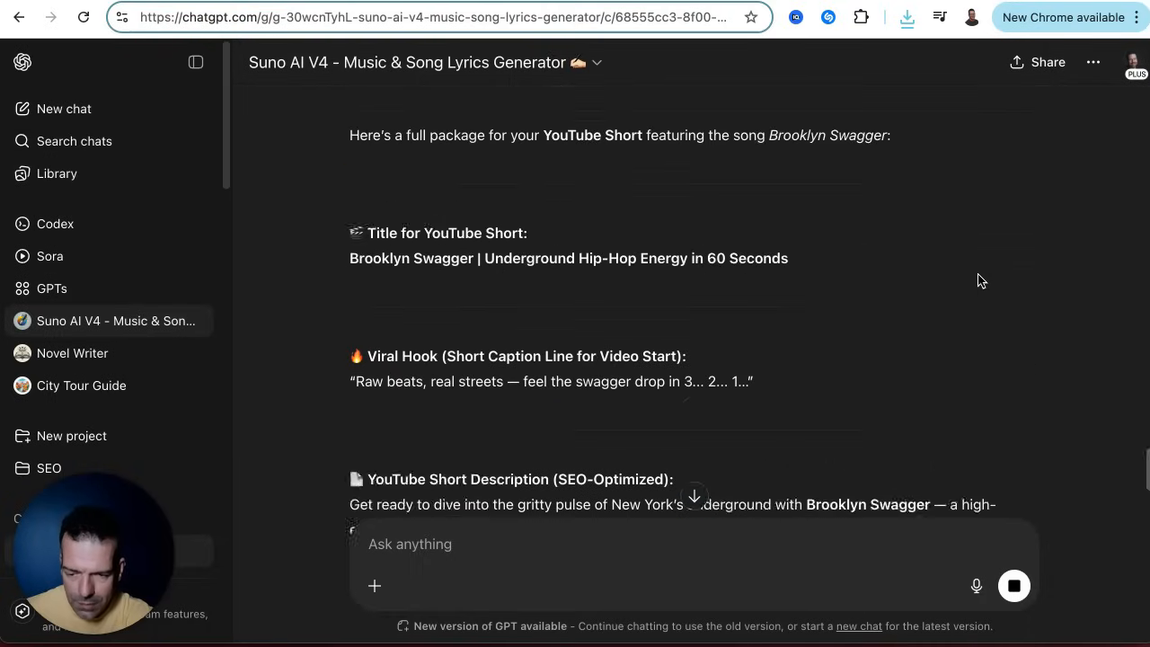
scroll(978, 275, "down", 3)
scroll(979, 280, "down", 2)
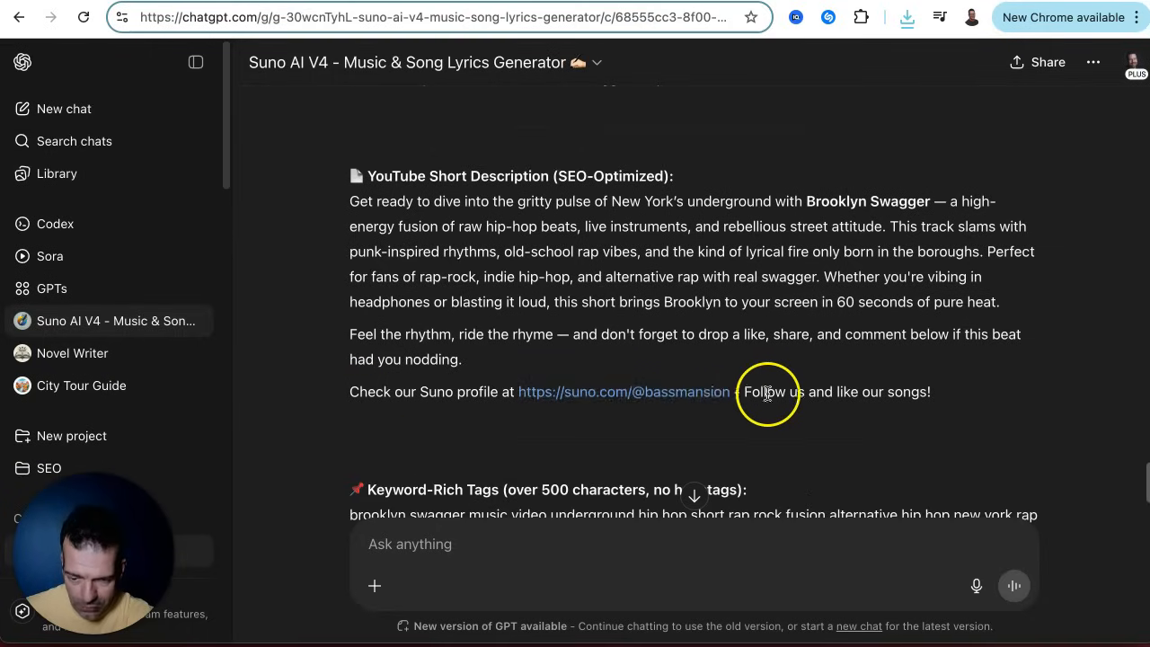
scroll(835, 390, "up", 6)
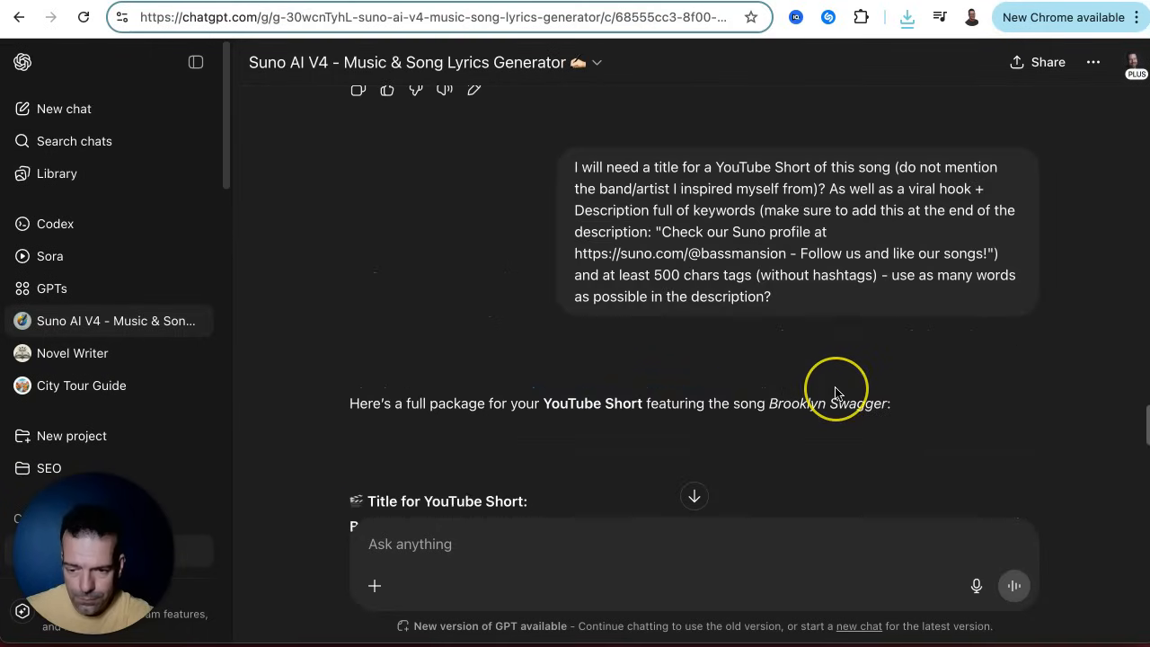
scroll(835, 390, "down", 3)
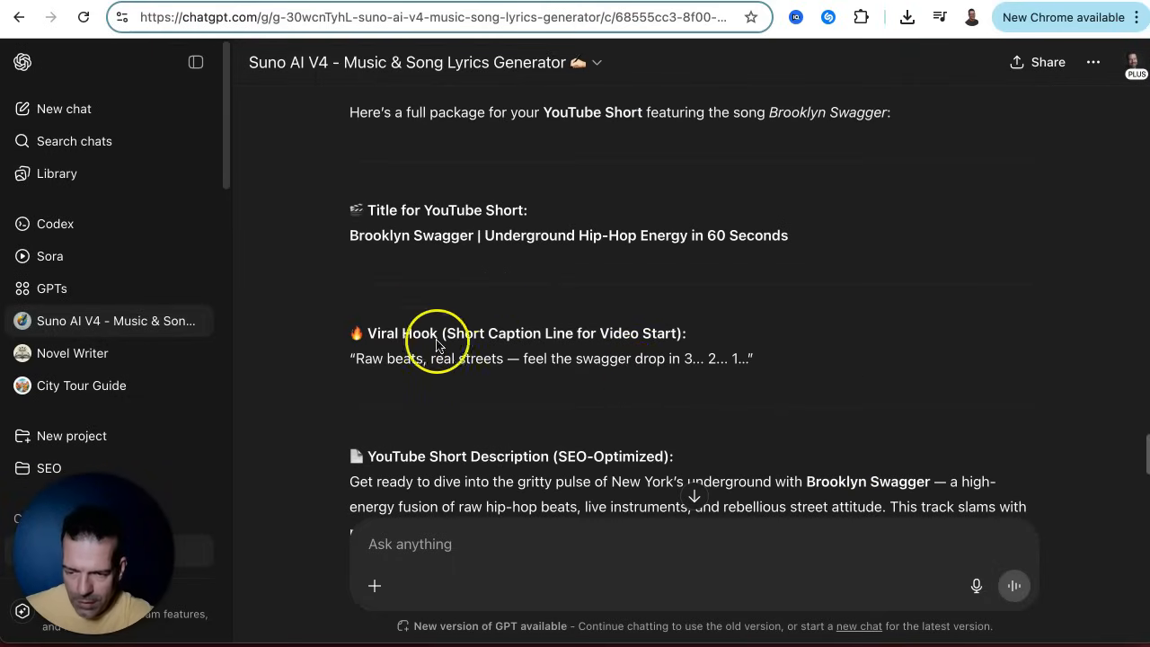
left_click_drag(349, 234, 806, 237)
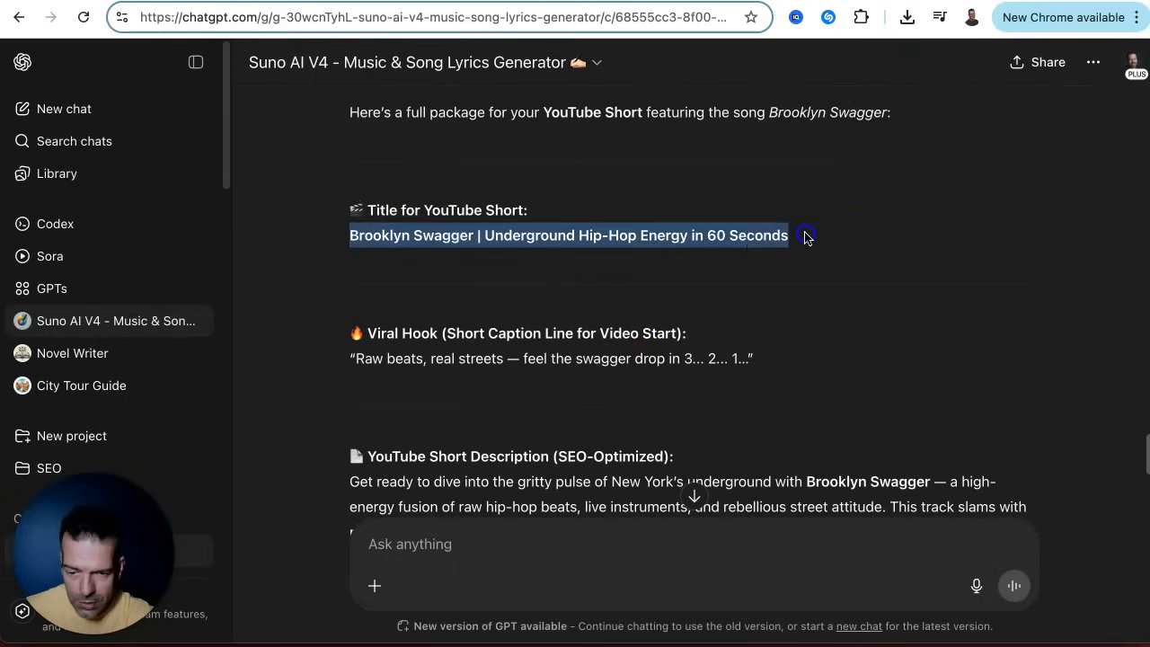
right_click(766, 235)
left_click(814, 277)
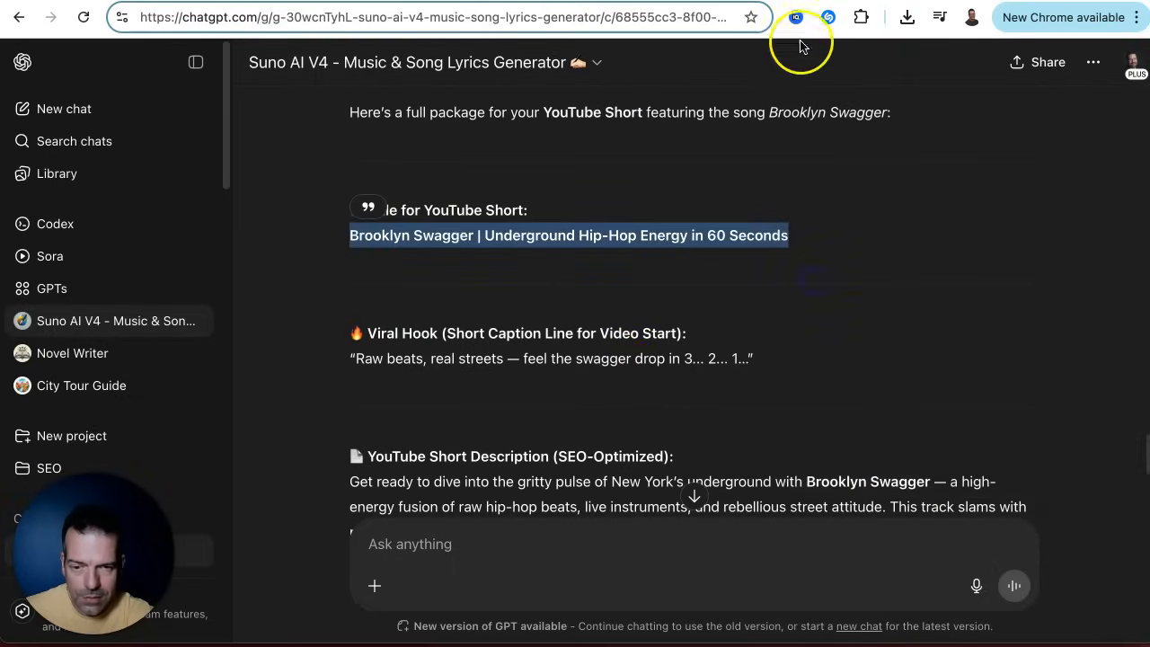
Step: Switch to YouTube Studio, upload Brooklyn Swagger.mp4 from Downloads and replace its title with "Brooklyn Swagger | Underground Hip-Hop Energy in 60 Seconds"
key("ctrl+Tab")
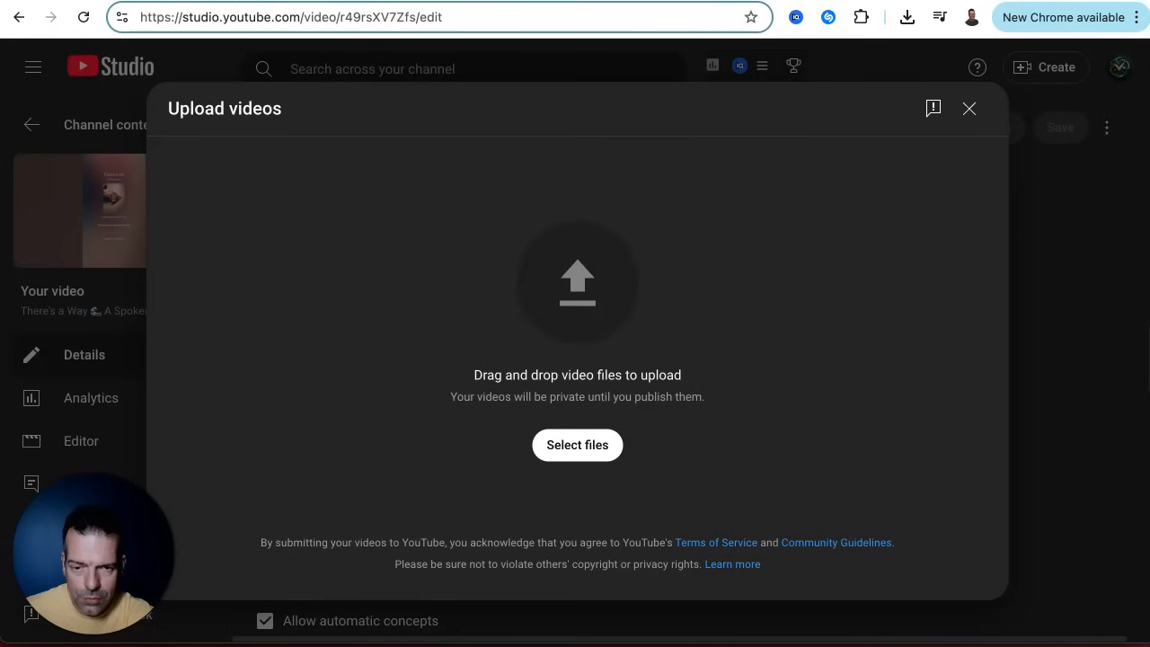
left_click(968, 109)
left_click(1049, 70)
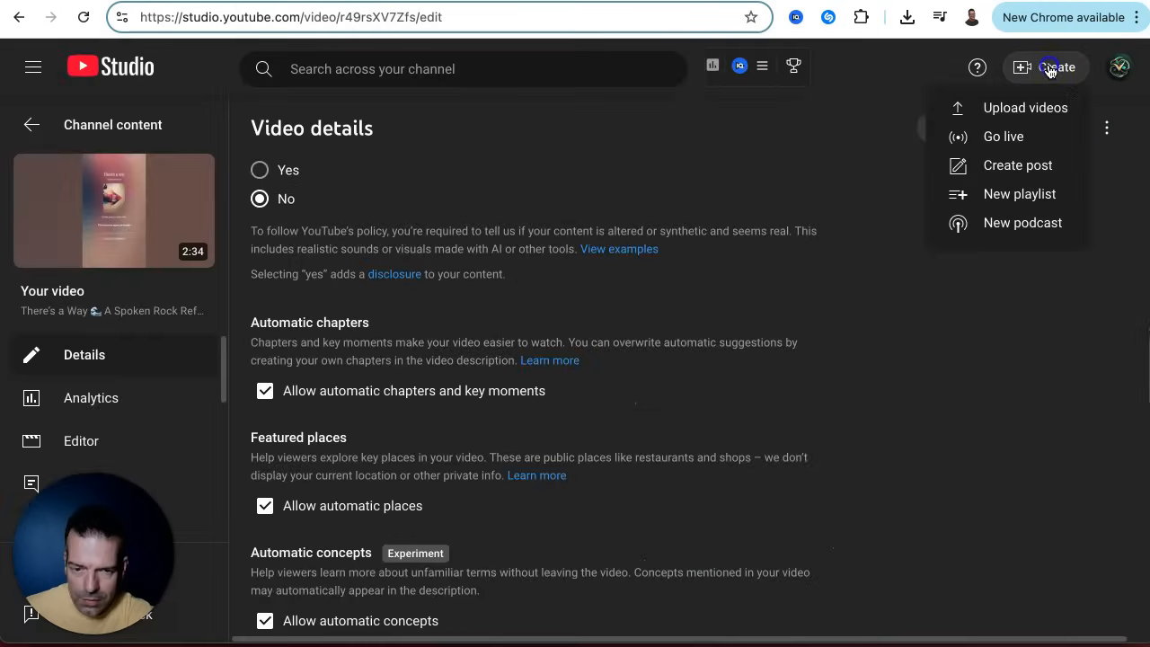
left_click(1016, 110)
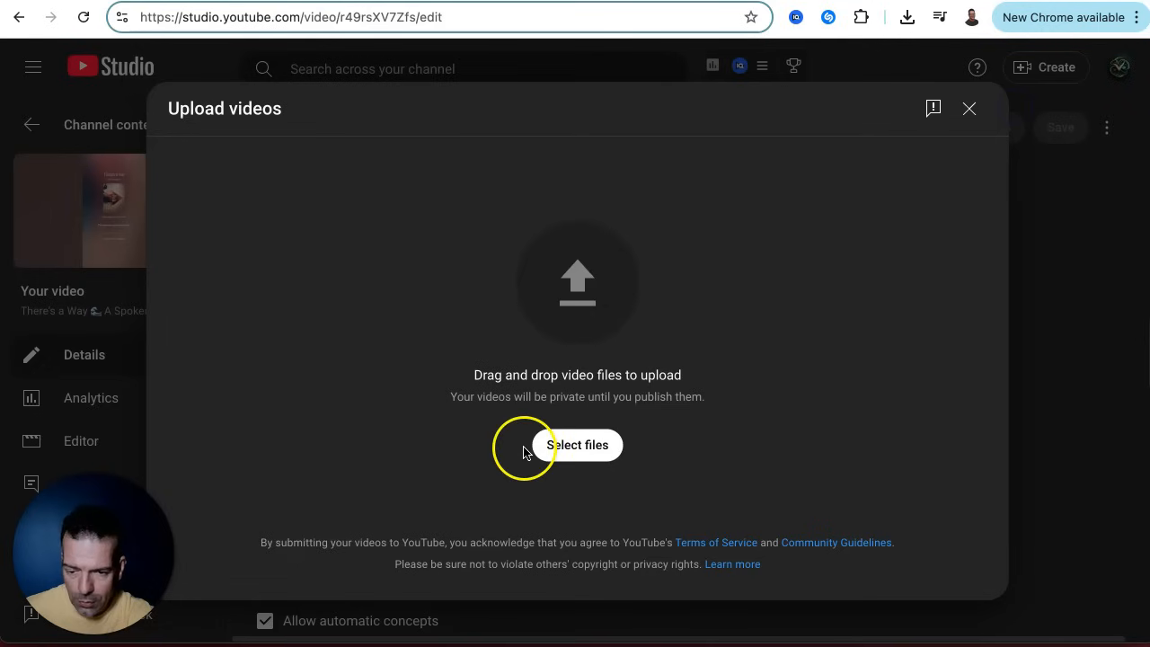
left_click(587, 447)
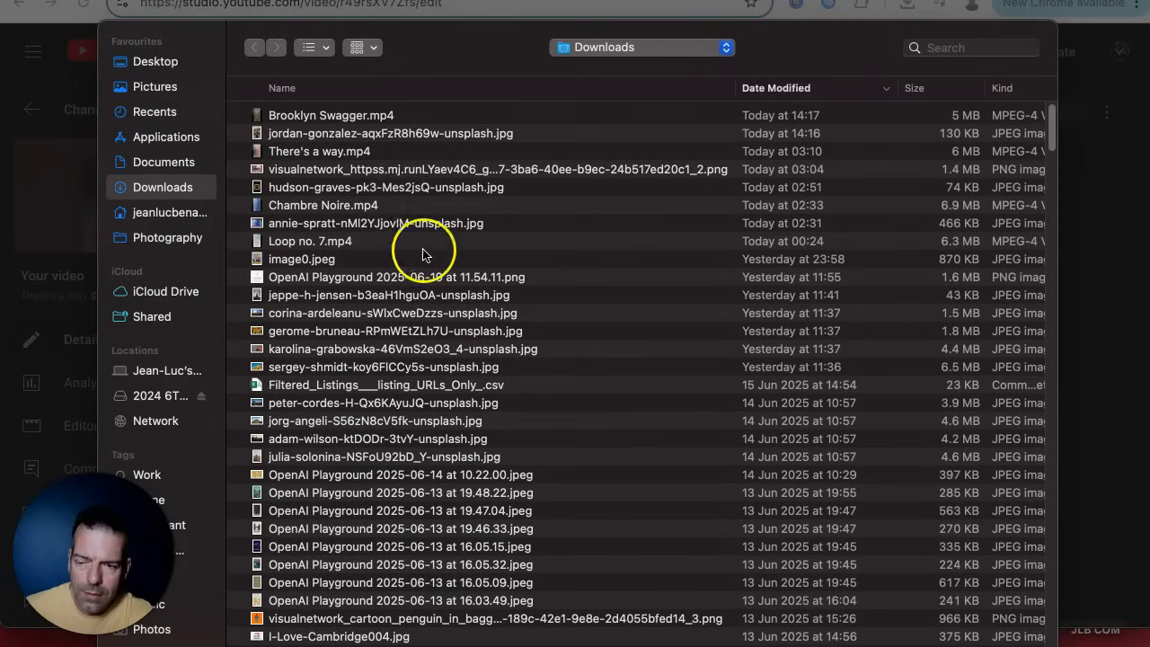
left_click(334, 115)
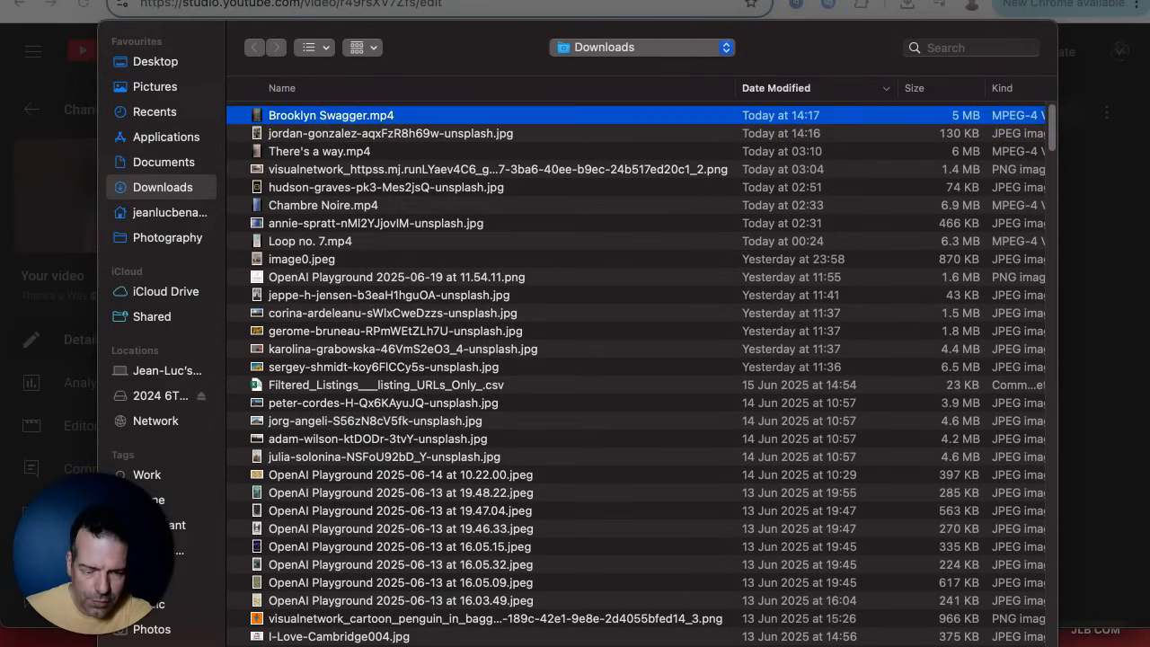
key("Return")
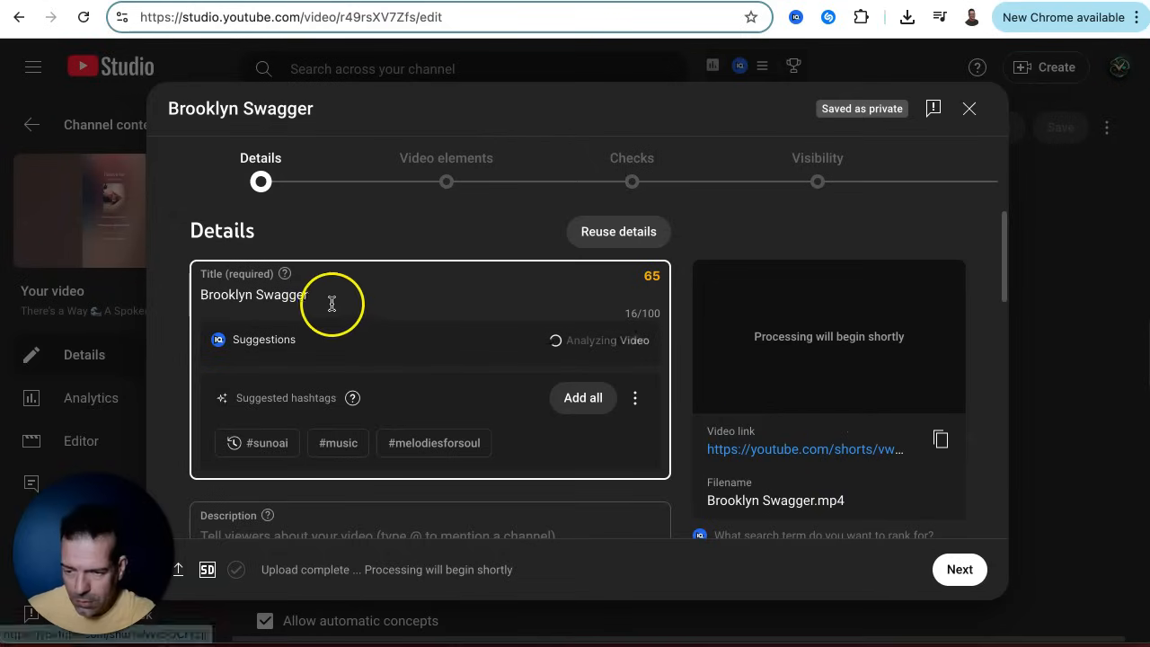
left_click_drag(326, 296, 155, 299)
key("ctrl+v")
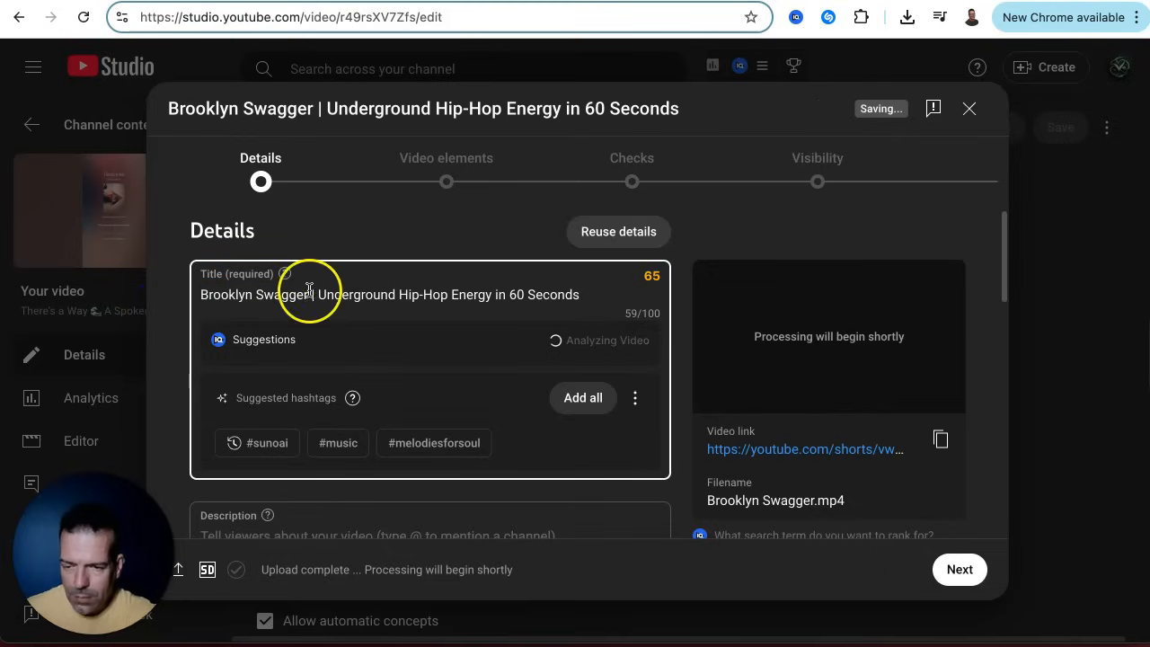
Step: Copy the viral hook "Raw beats, real streets — feel the swagger drop in 3... 2... 1..." from ChatGPT into the start of the video's description
left_click(188, 1)
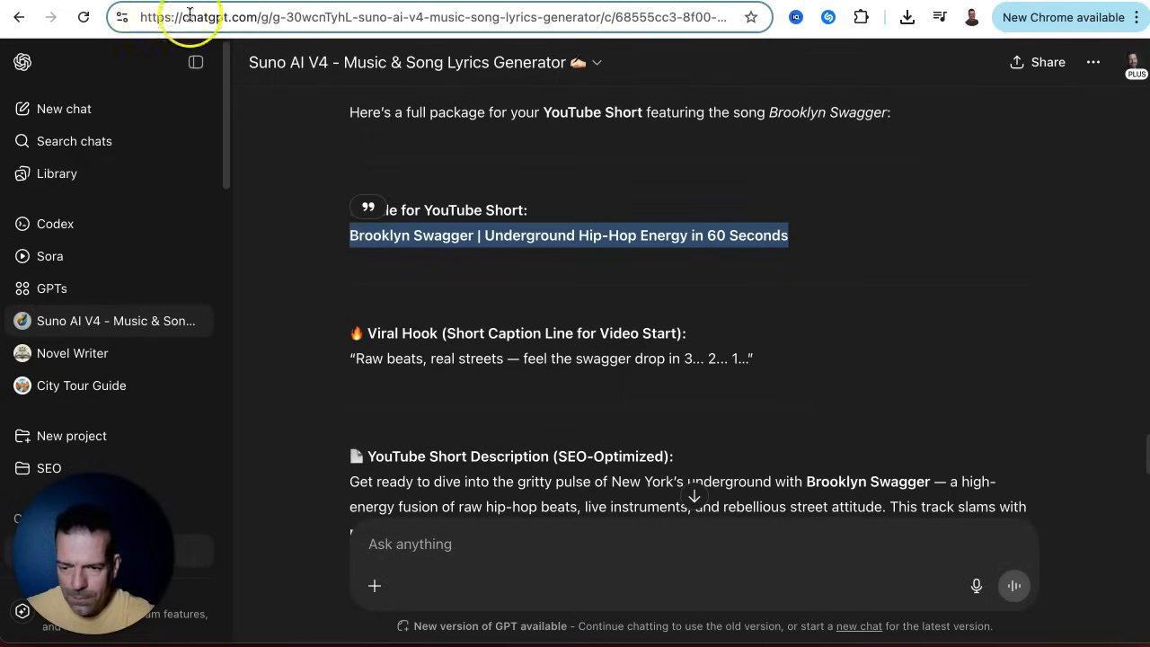
left_click_drag(355, 360, 661, 365)
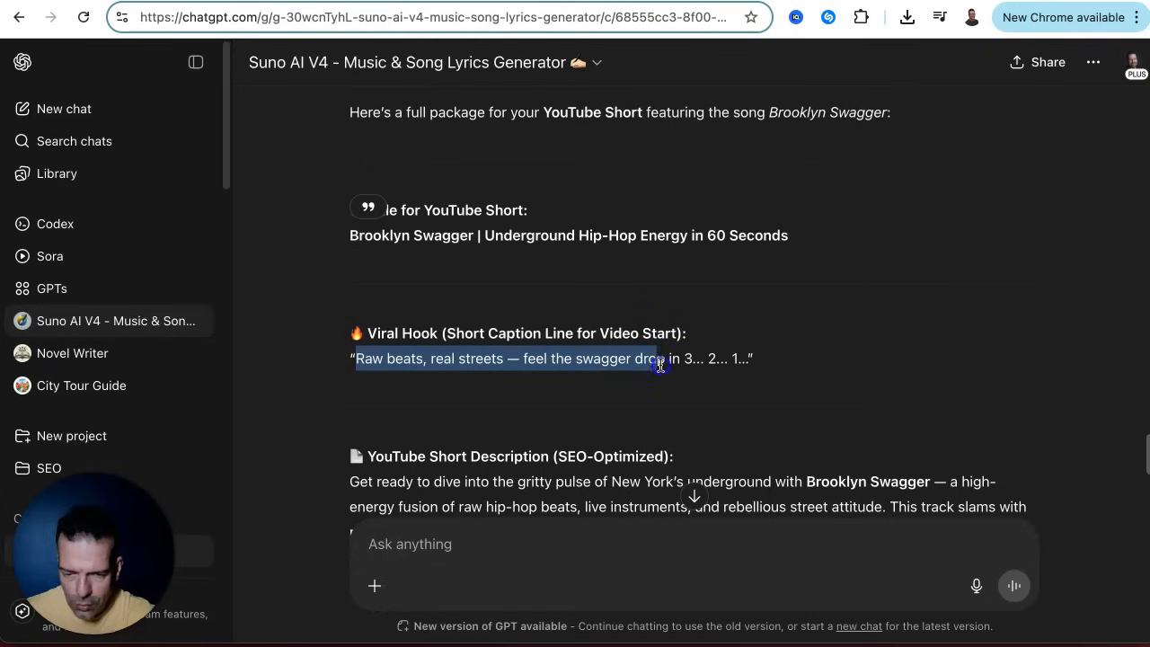
right_click(732, 361)
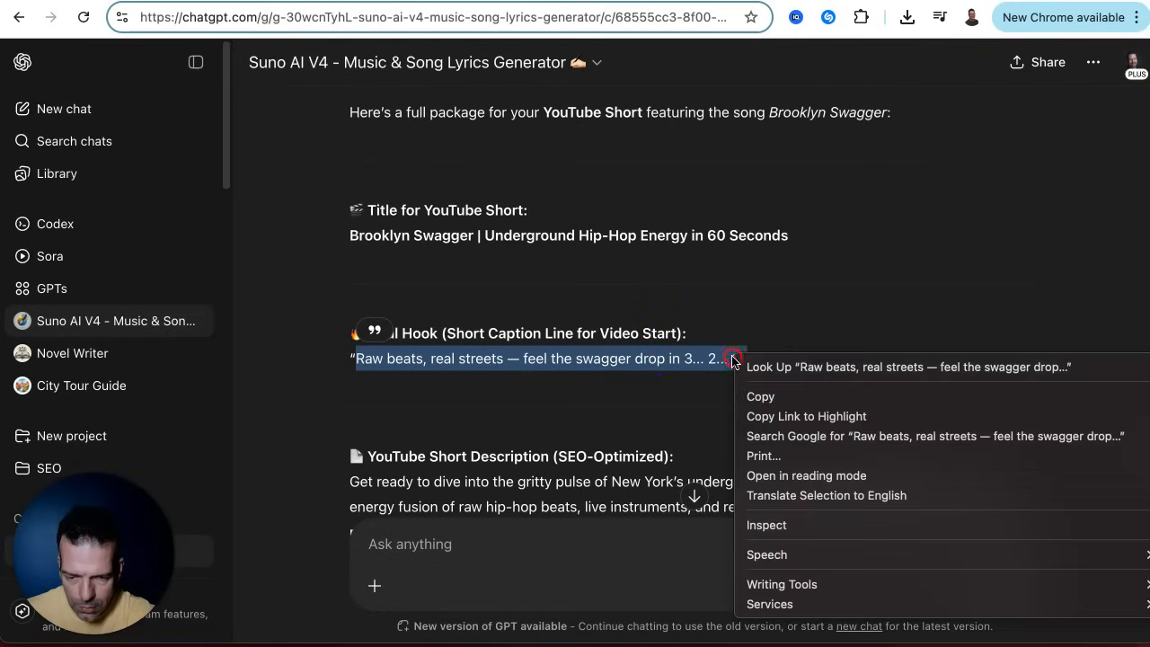
left_click(760, 396)
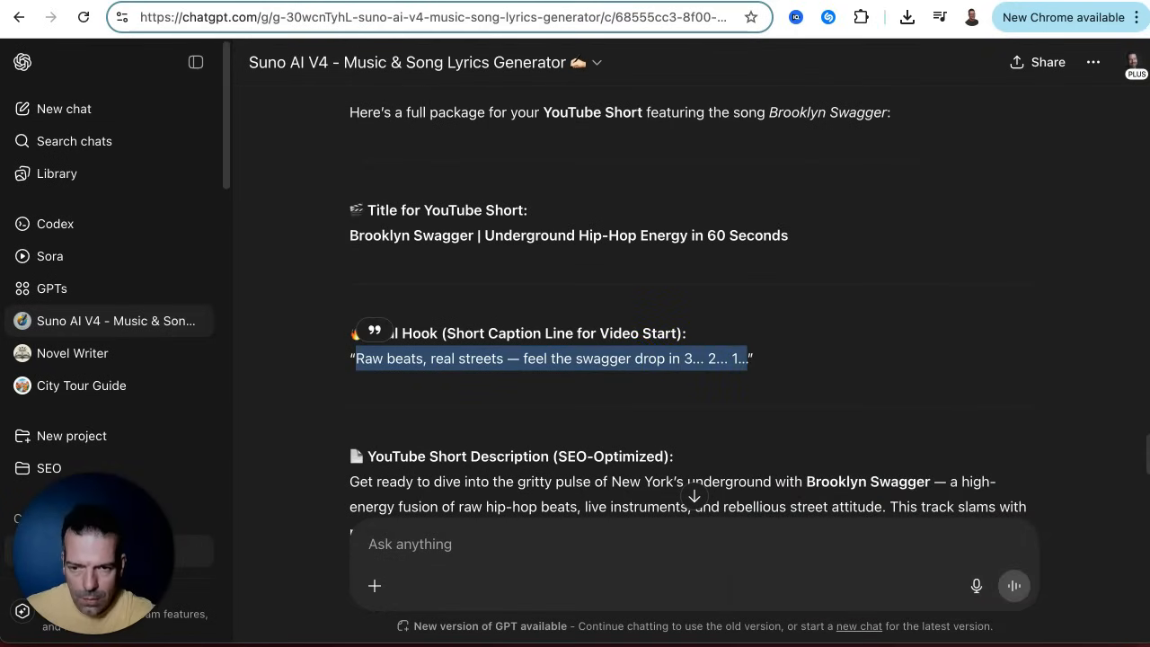
left_click(789, 2)
scroll(395, 314, "down", 3)
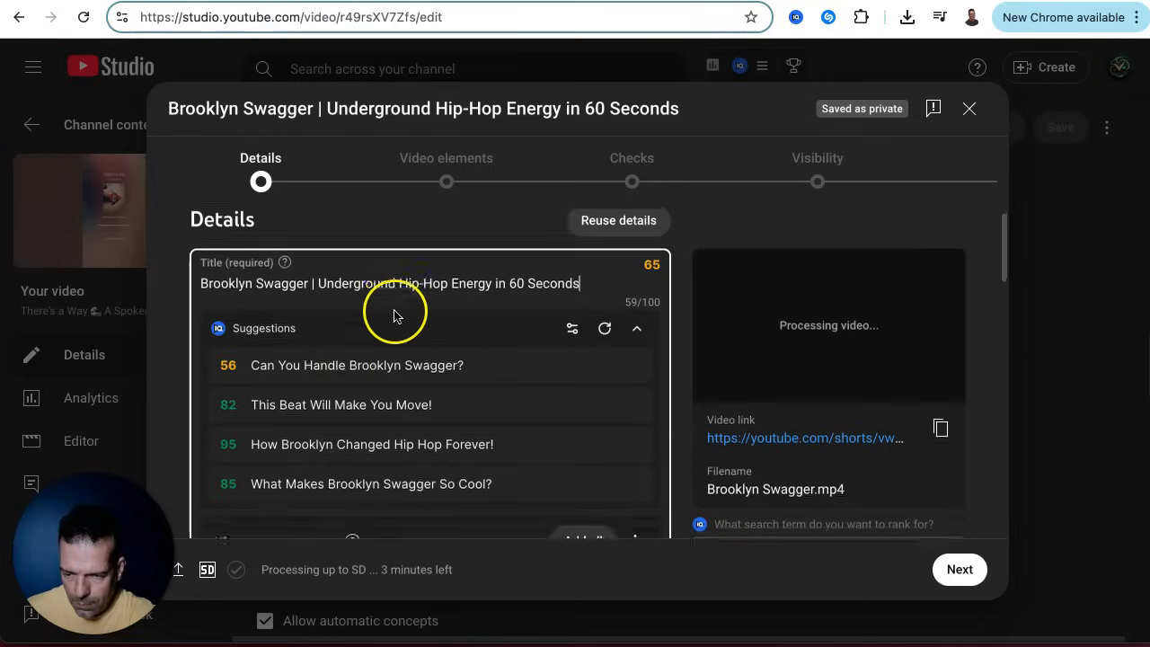
left_click(319, 461)
key("ctrl+v")
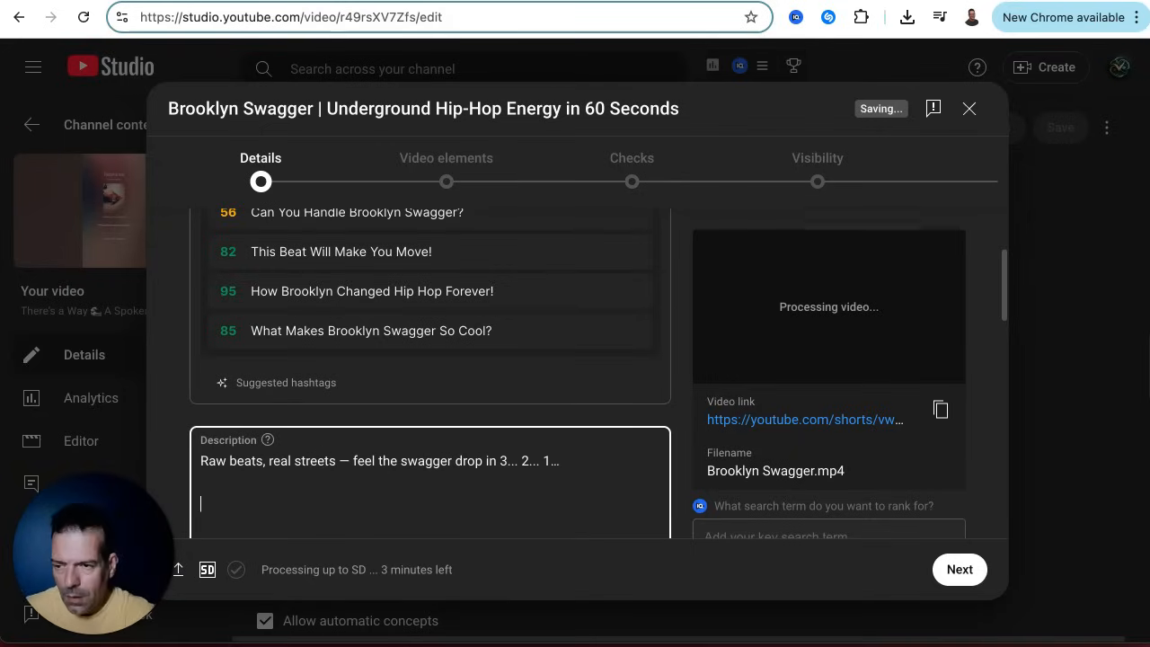
Step: Copy the full SEO-optimized description, including the Suno profile line, from ChatGPT and paste it below the hook in the video's description
left_click(211, 1)
scroll(575, 240, "down", 3)
left_click_drag(352, 232, 924, 413)
right_click(864, 322)
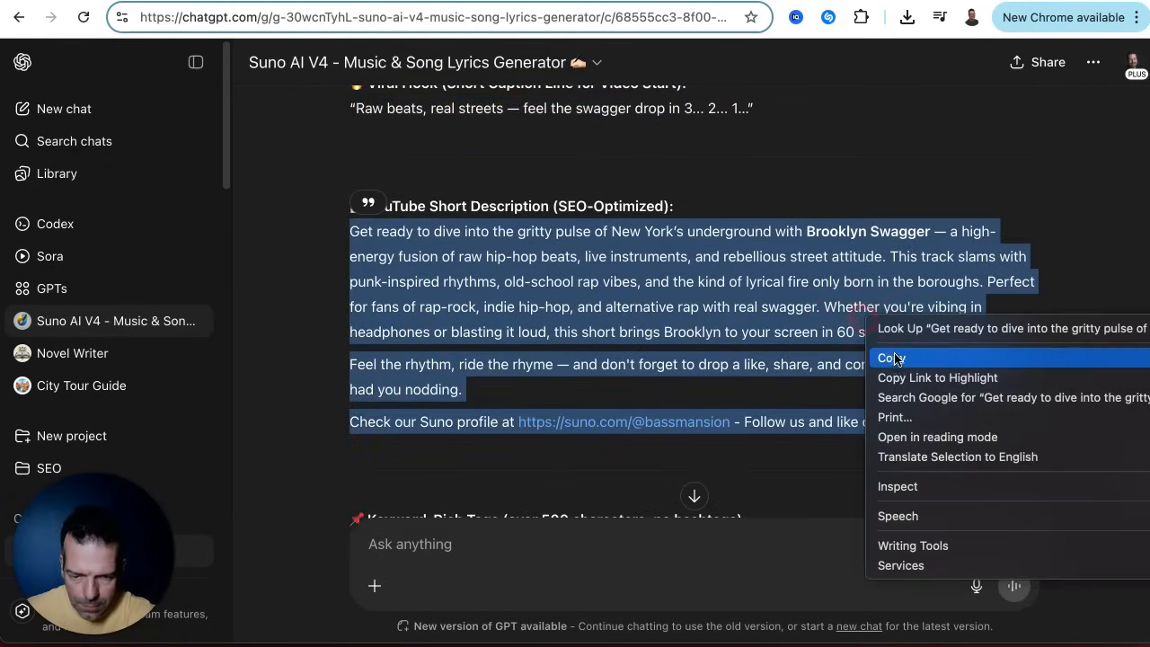
left_click(892, 358)
left_click(818, 2)
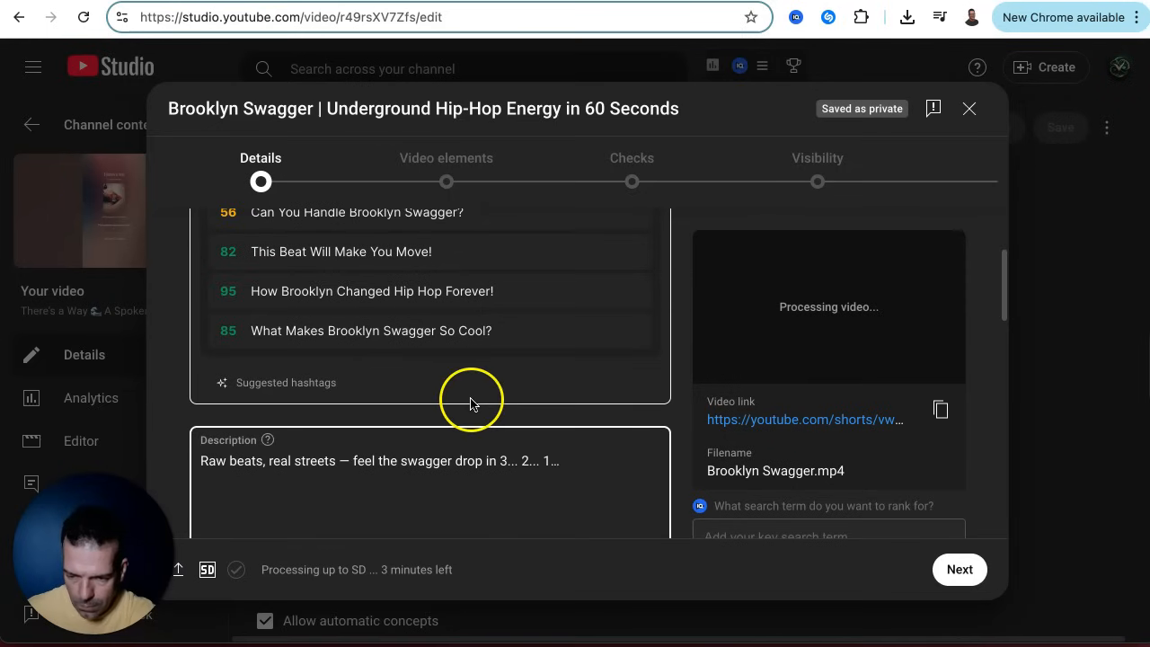
key("super+v")
Step: Add the Brooklyn Swagger video to the AI Music playlist
scroll(486, 350, "down", 5)
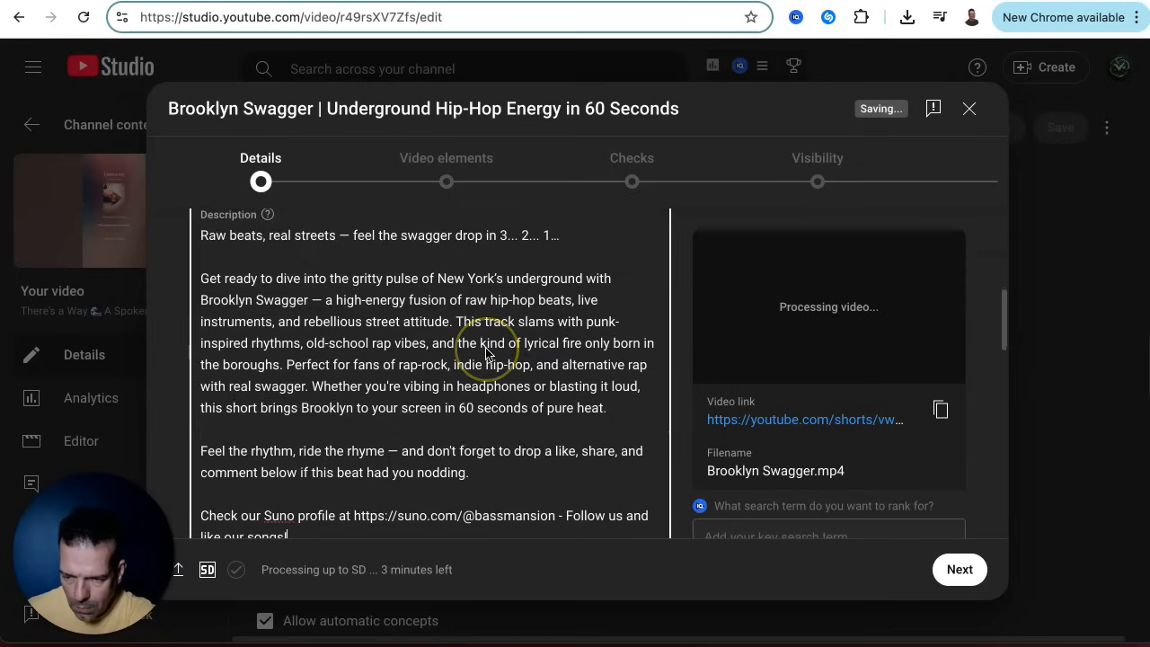
scroll(487, 350, "down", 3)
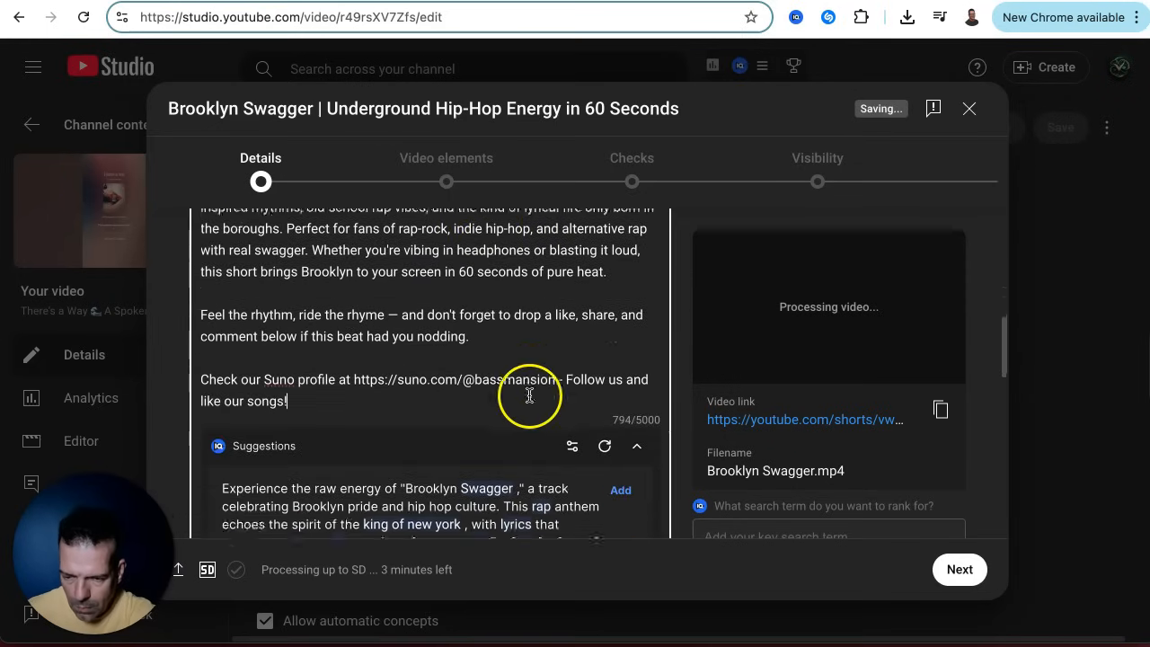
scroll(450, 399, "down", 8)
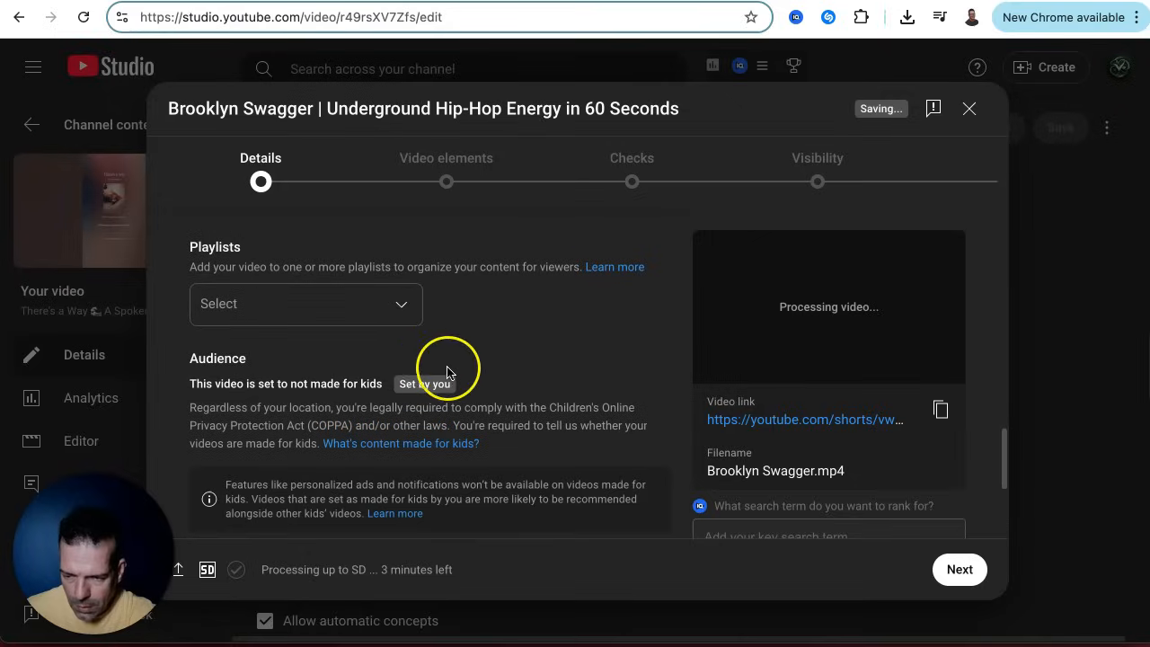
left_click(322, 320)
left_click(214, 276)
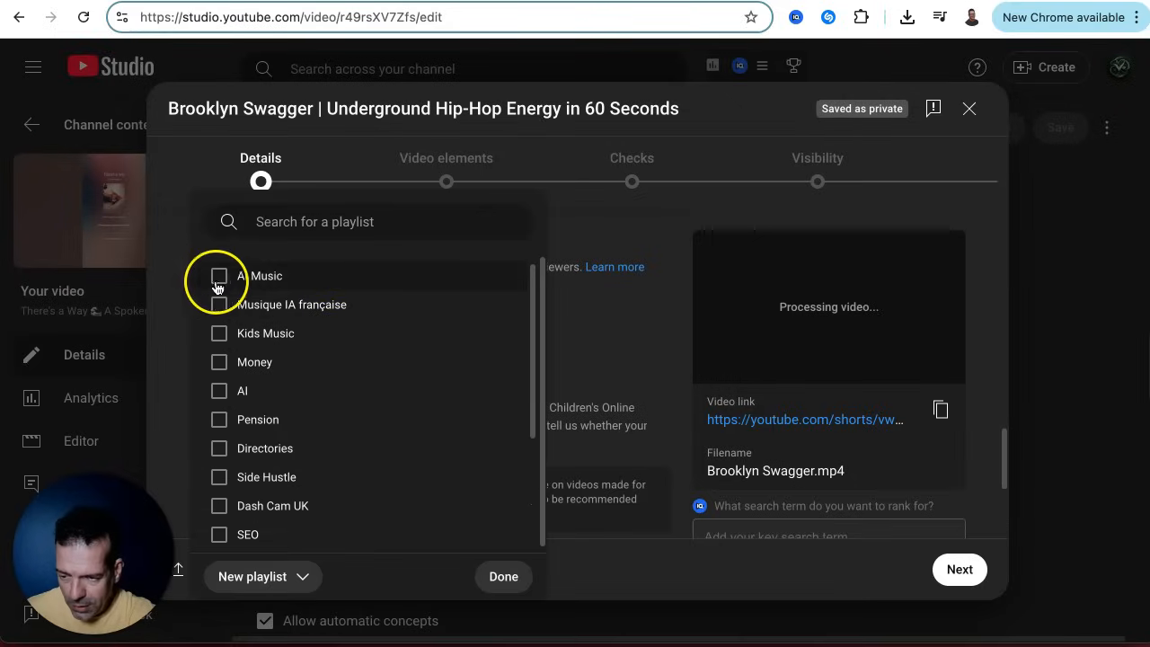
left_click(611, 393)
scroll(411, 329, "down", 5)
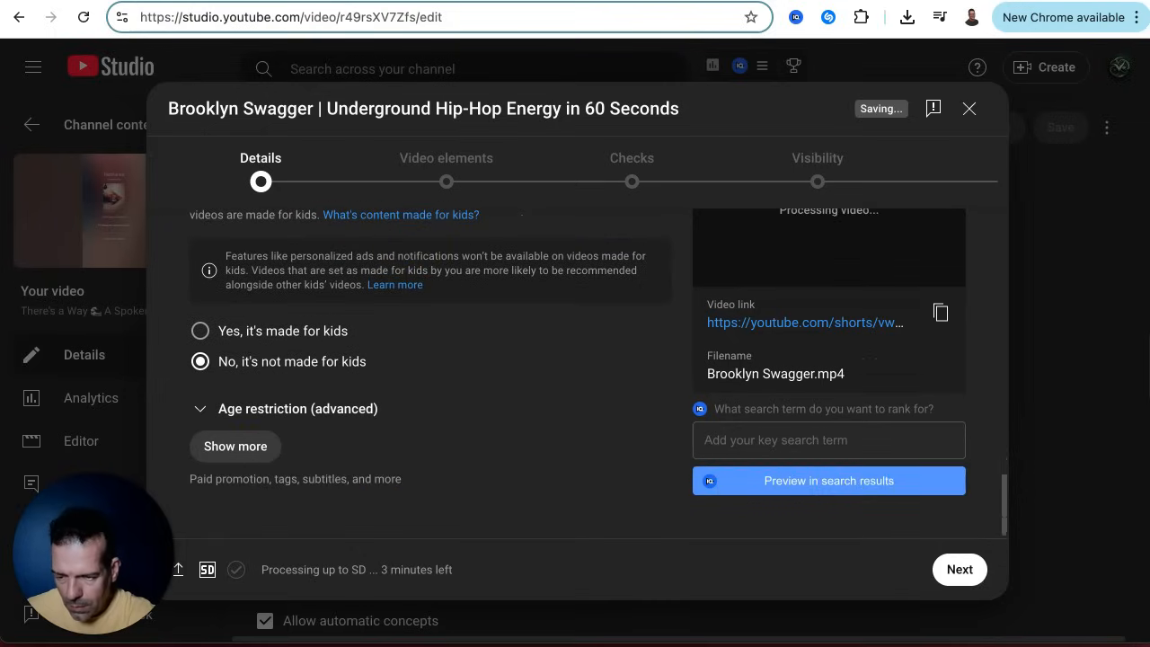
Step: Reveal the video's additional settings and answer No to the altered content question
left_click(277, 445)
scroll(367, 384, "down", 3)
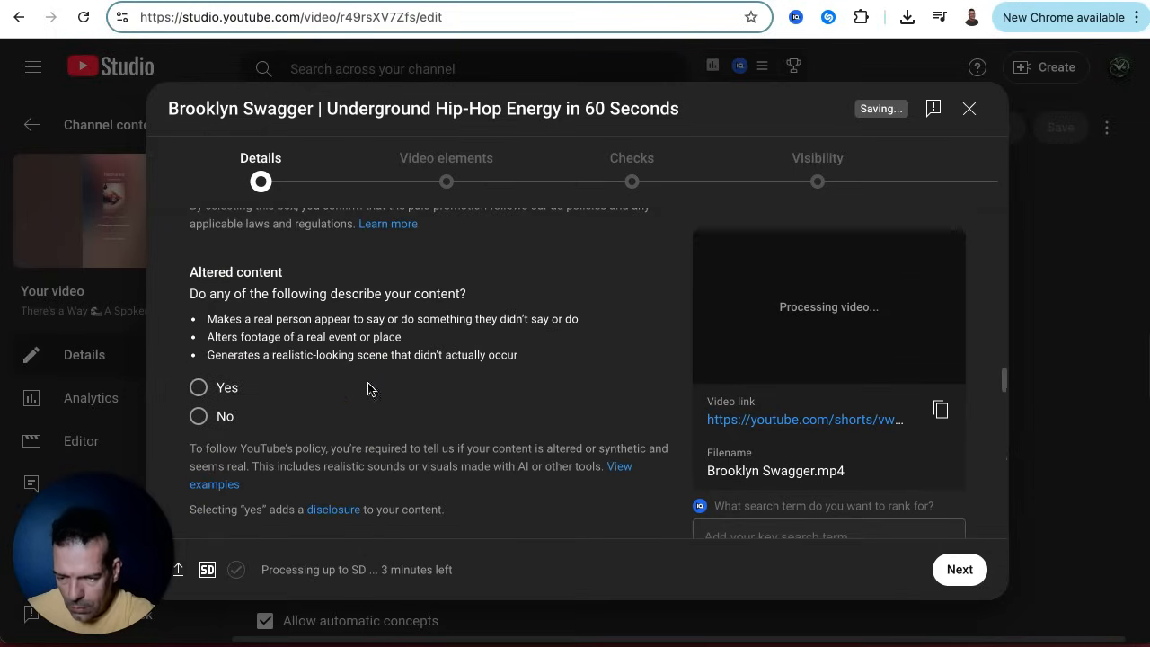
left_click(200, 418)
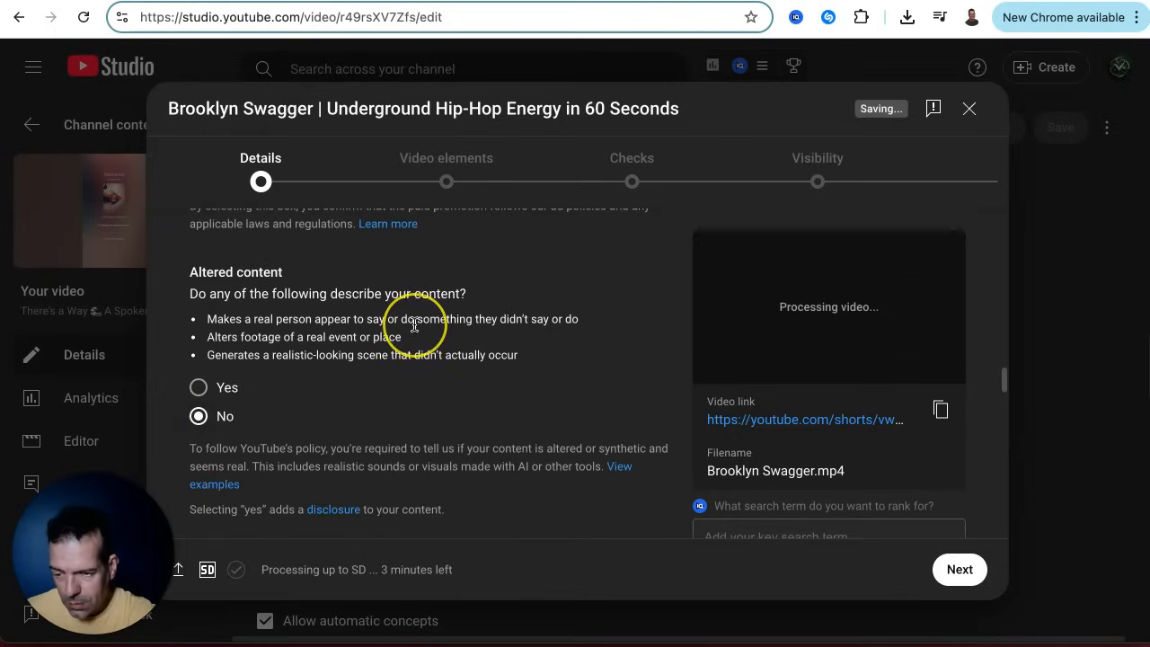
Step: Make the video's tags field ready for input, switch to ChatGPT and copy its keyword-rich tags for Brooklyn Swagger
scroll(414, 325, "down", 7)
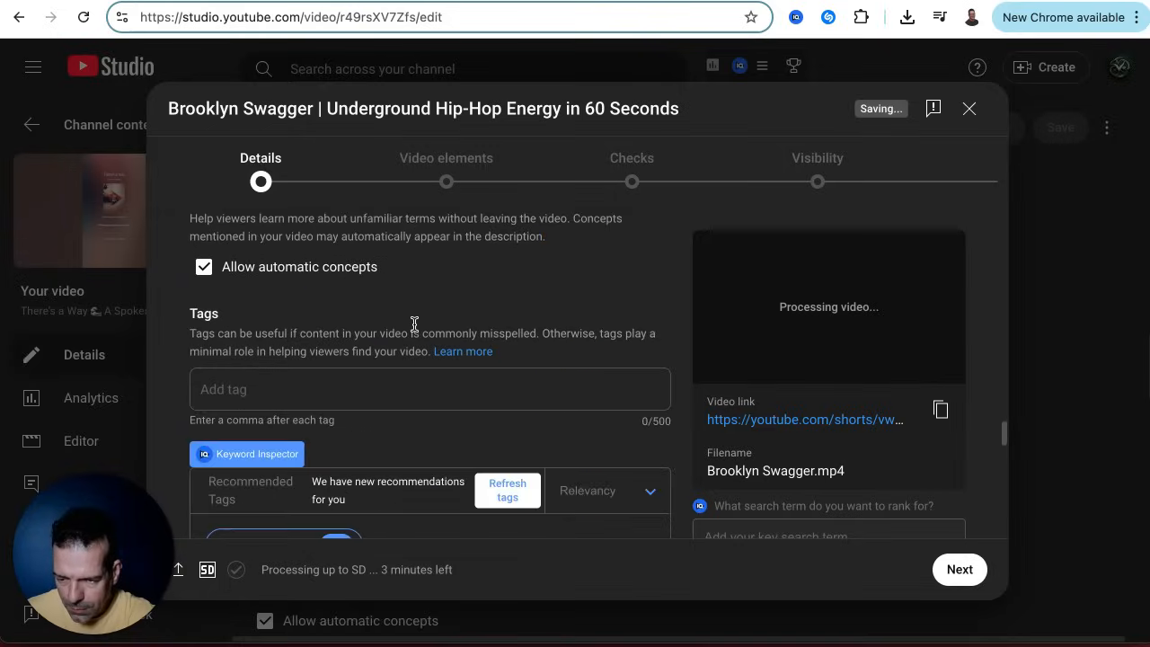
scroll(324, 234, "up", 3)
left_click(314, 290)
left_click(76, 1)
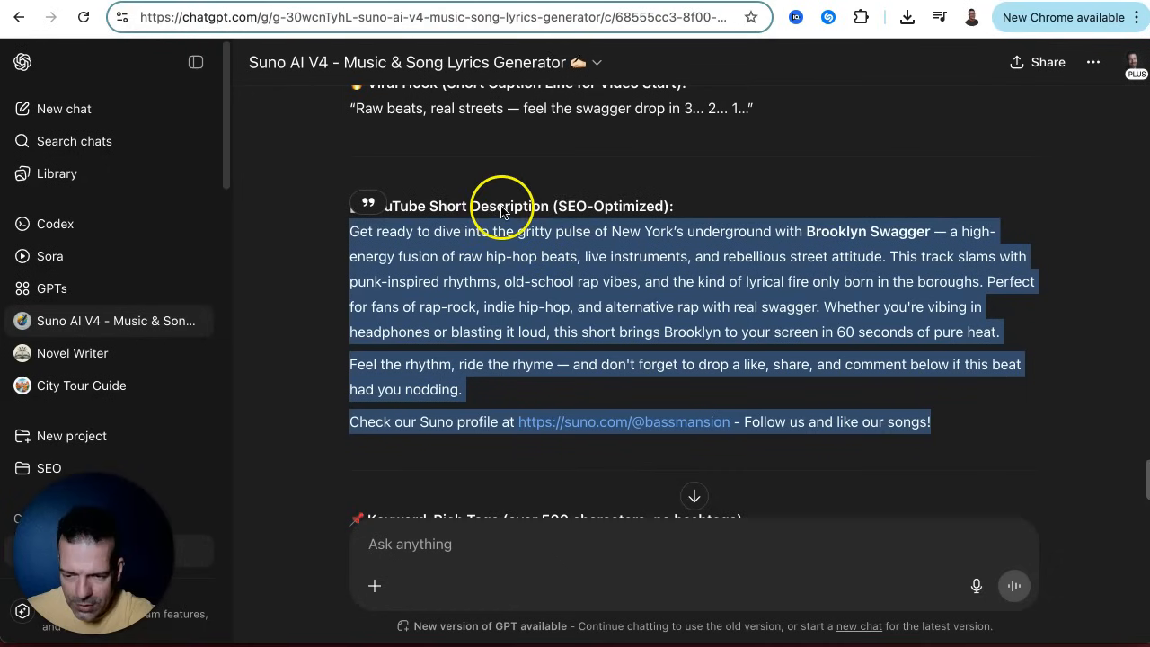
scroll(490, 220, "down", 3)
left_click_drag(351, 265, 924, 362)
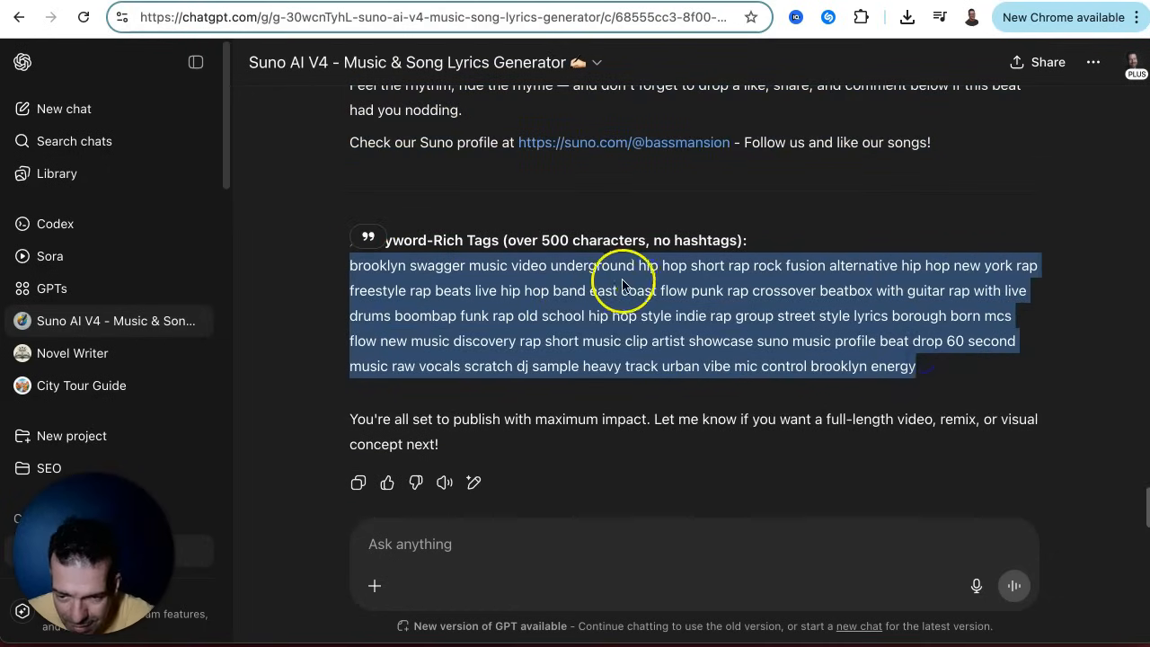
right_click(618, 264)
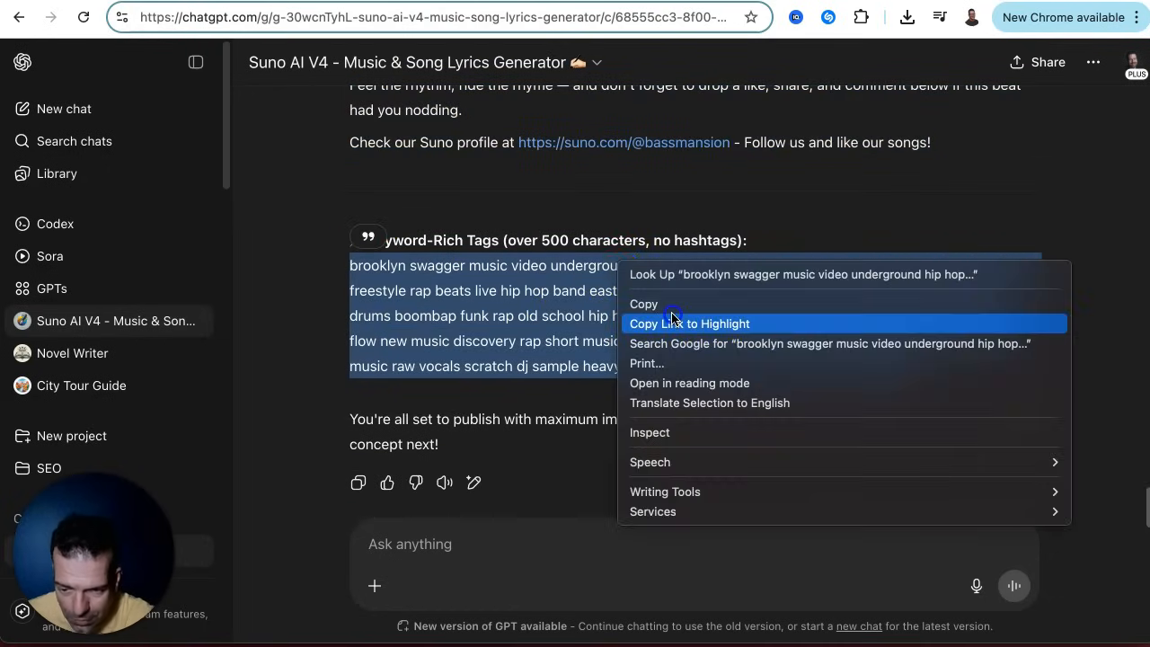
left_click(644, 304)
Step: Send ChatGPT "We need the tags separated by commas" and copy the comma-separated list into the video's tags in YouTube Studio
left_click(505, 531)
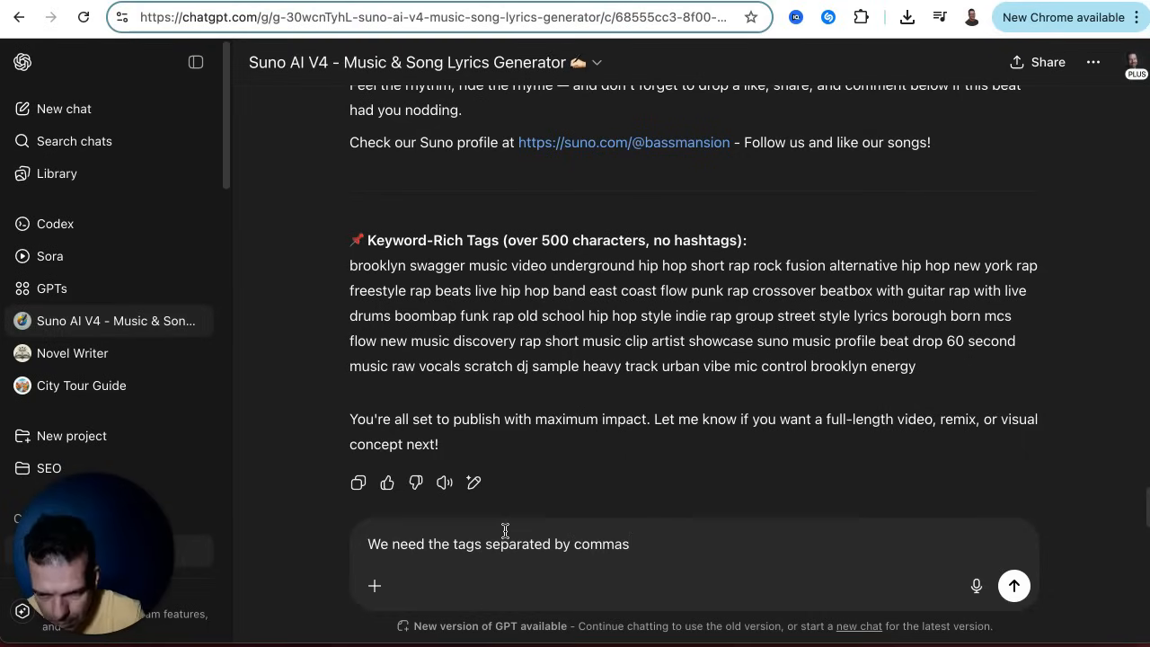
key("Return")
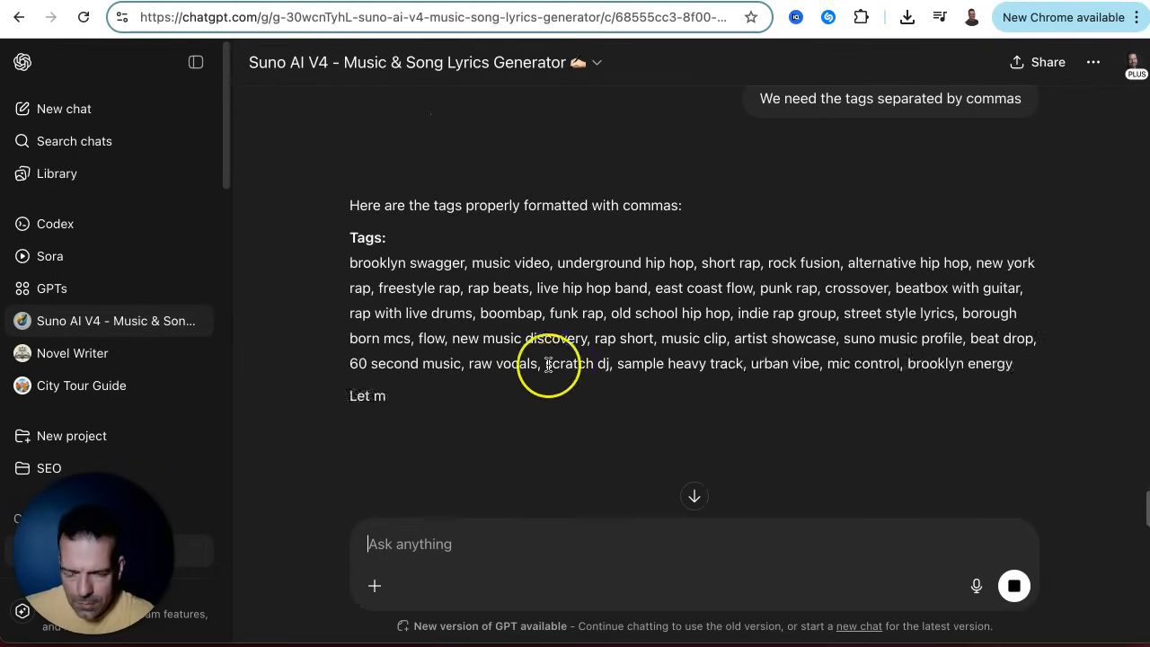
left_click_drag(350, 262, 1033, 363)
right_click(915, 320)
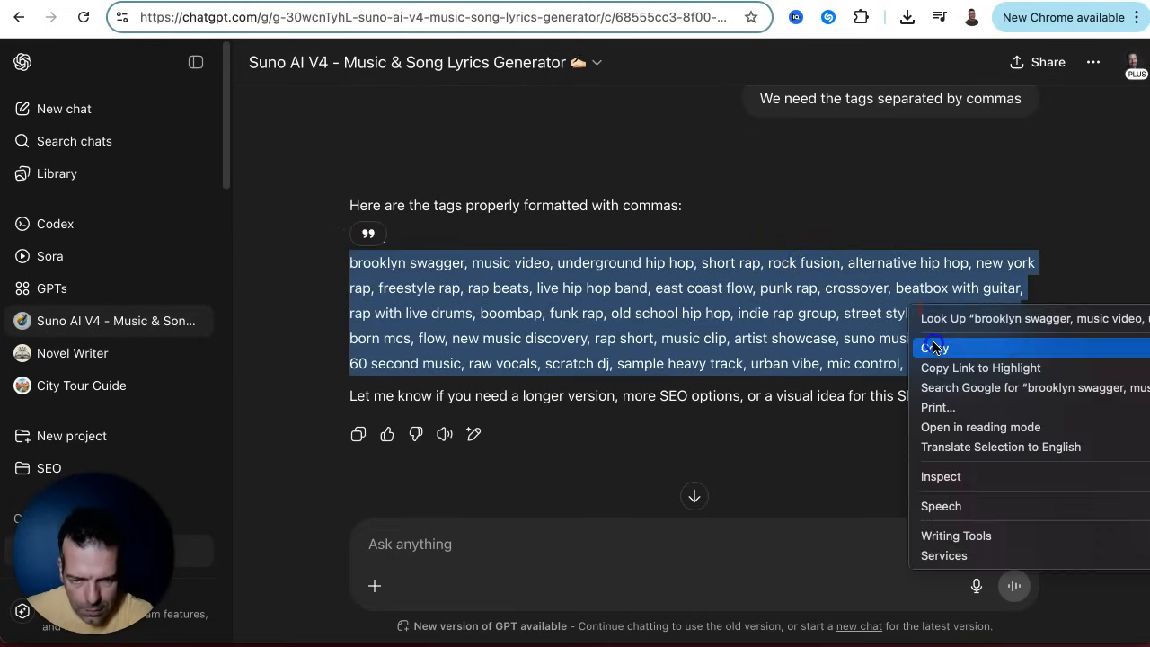
left_click(935, 348)
key("ctrl+Tab")
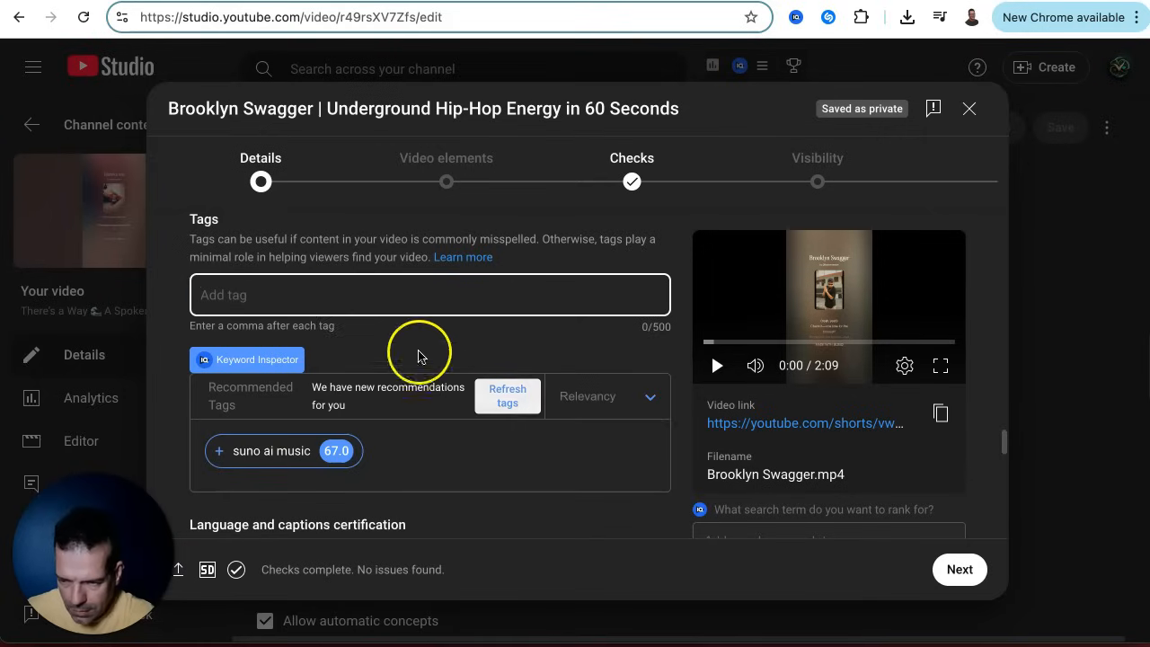
key("ctrl+v")
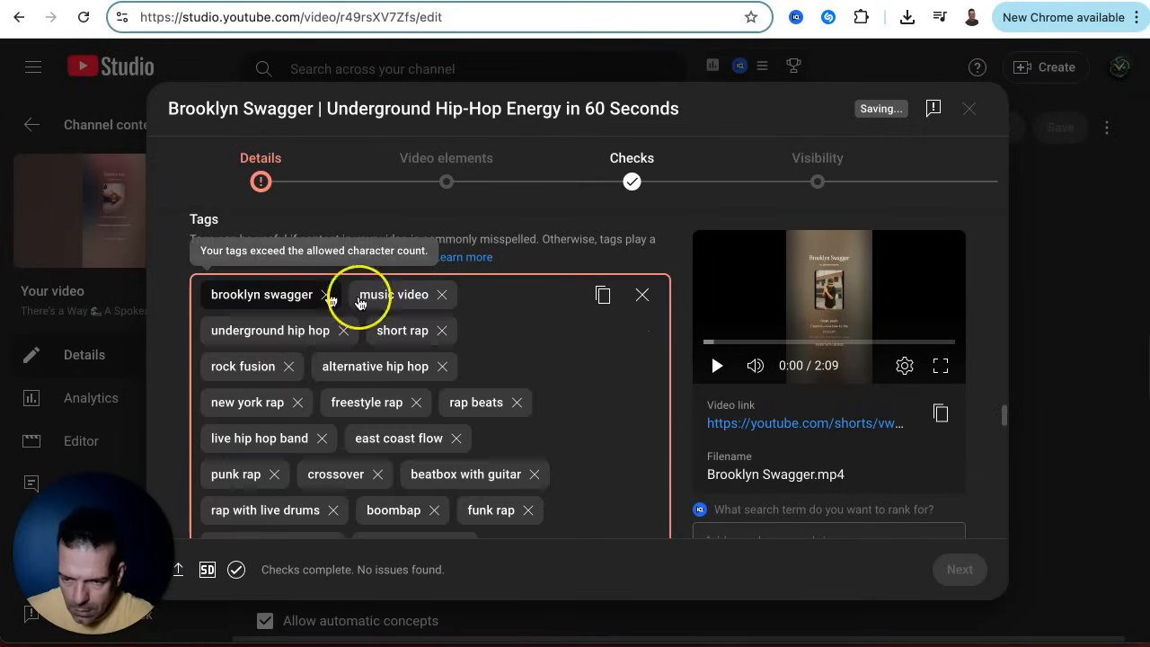
Step: Remove the tags mic control, scratch dj, 60 second music, music clip and flow to fit the 500-character limit
scroll(589, 384, "down", 2)
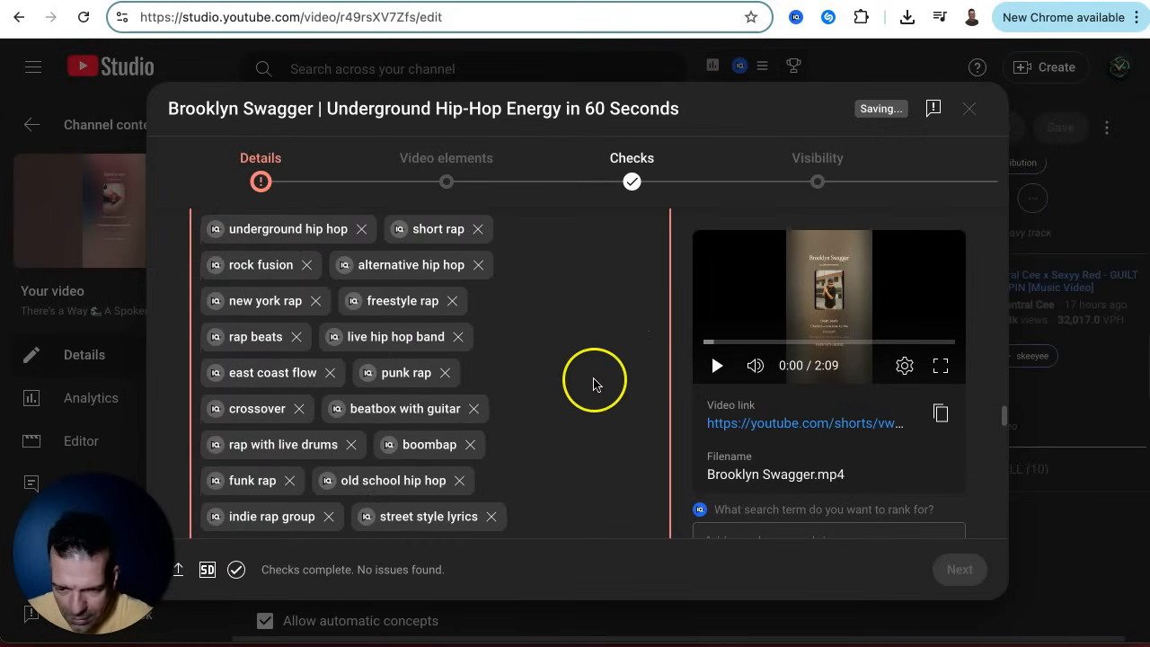
scroll(593, 385, "down", 5)
scroll(530, 346, "up", 1)
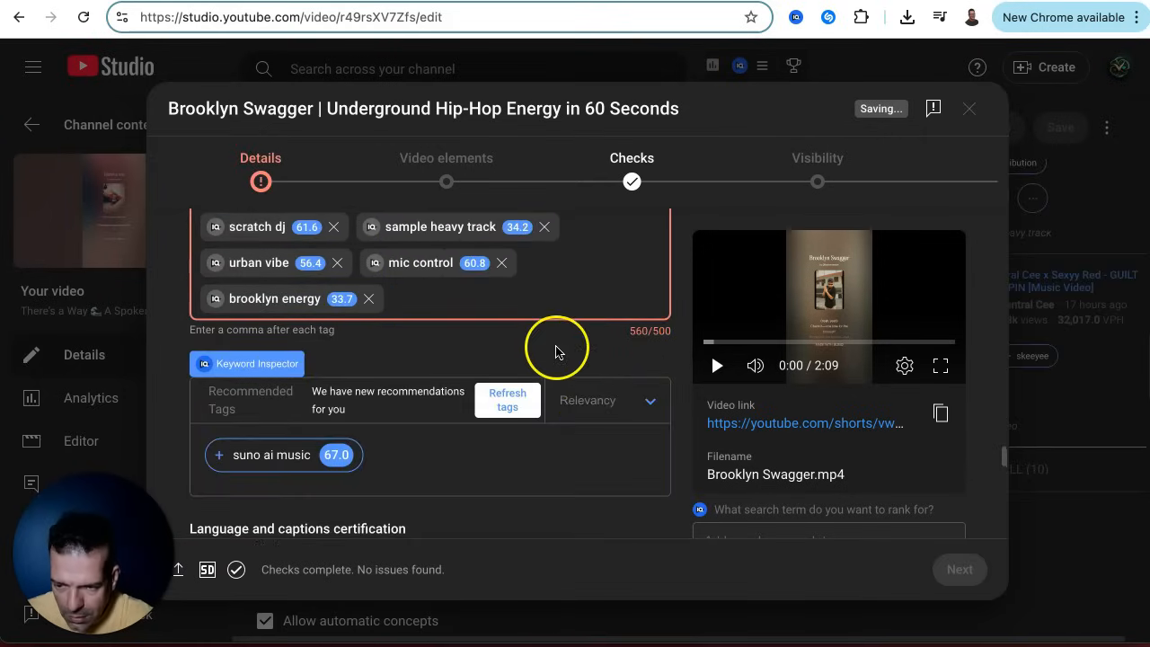
scroll(555, 351, "up", 2)
left_click(504, 384)
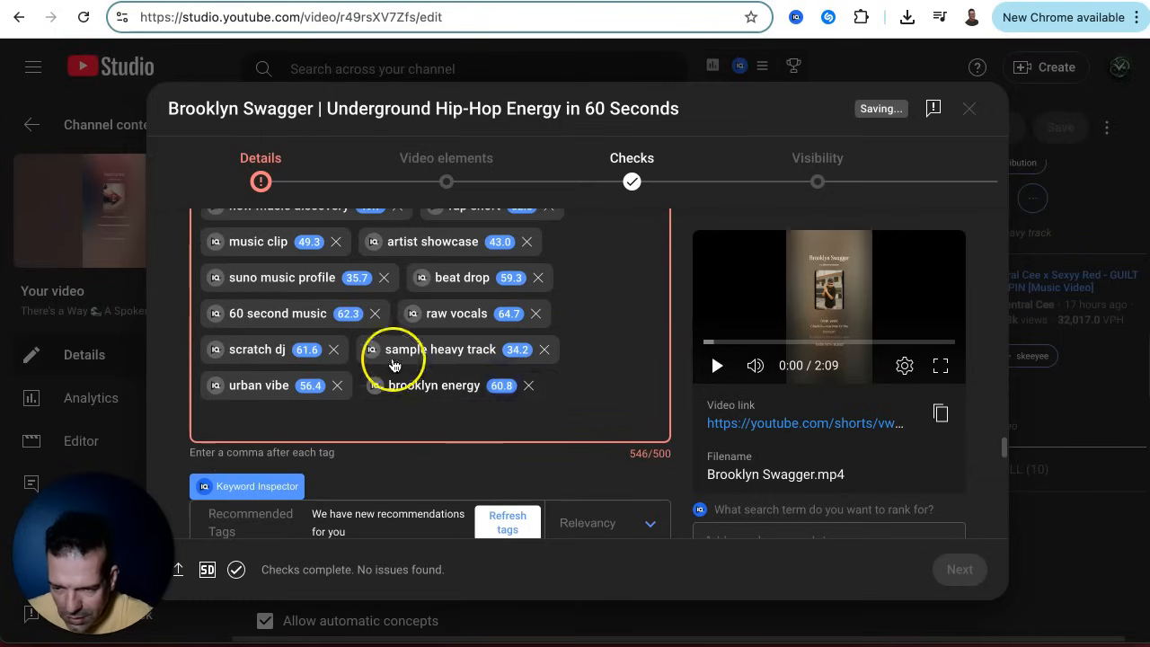
left_click(334, 350)
left_click(374, 314)
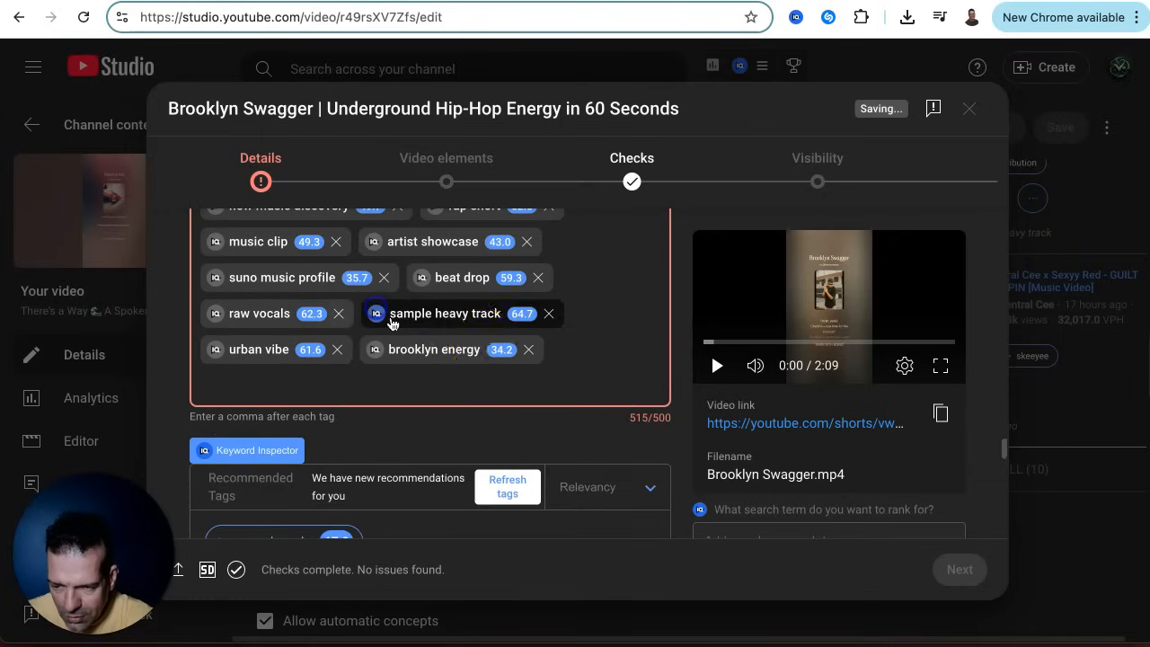
scroll(585, 341, "up", 1)
left_click(335, 302)
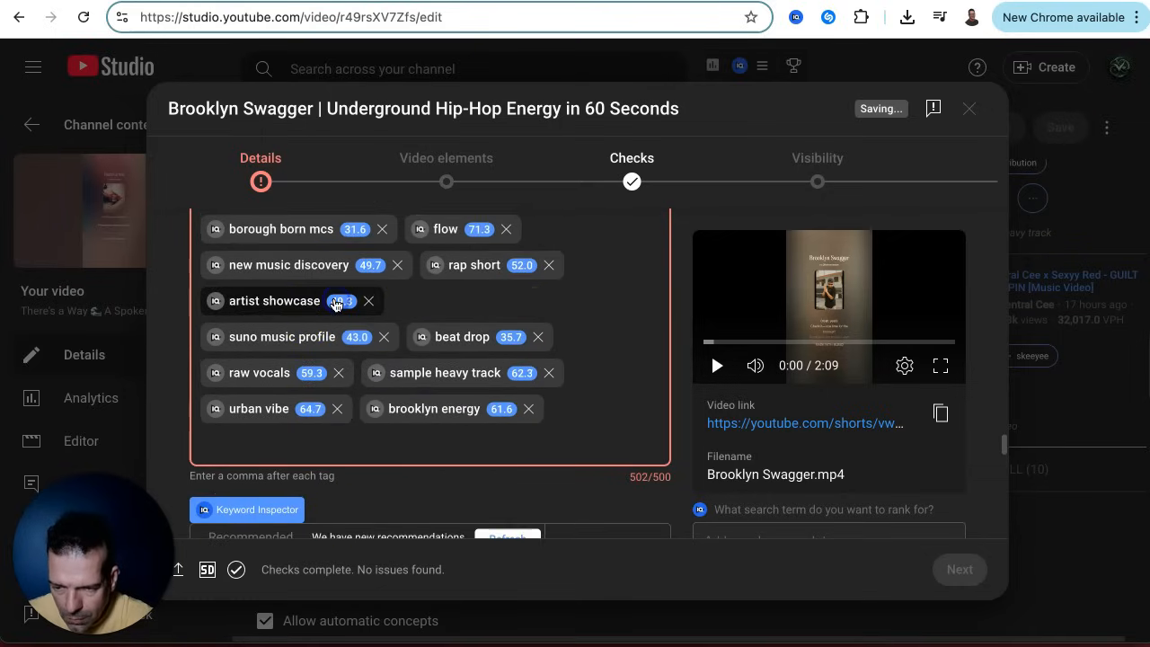
left_click(506, 228)
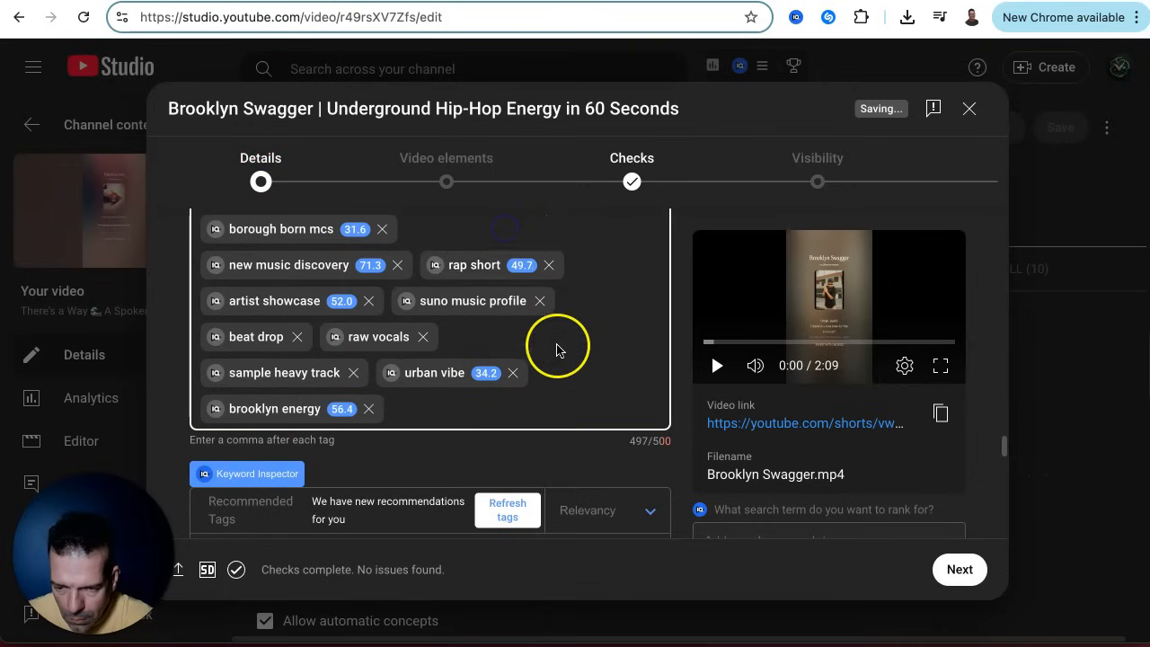
scroll(556, 355, "up", 3)
scroll(561, 382, "up", 3)
left_click(609, 375)
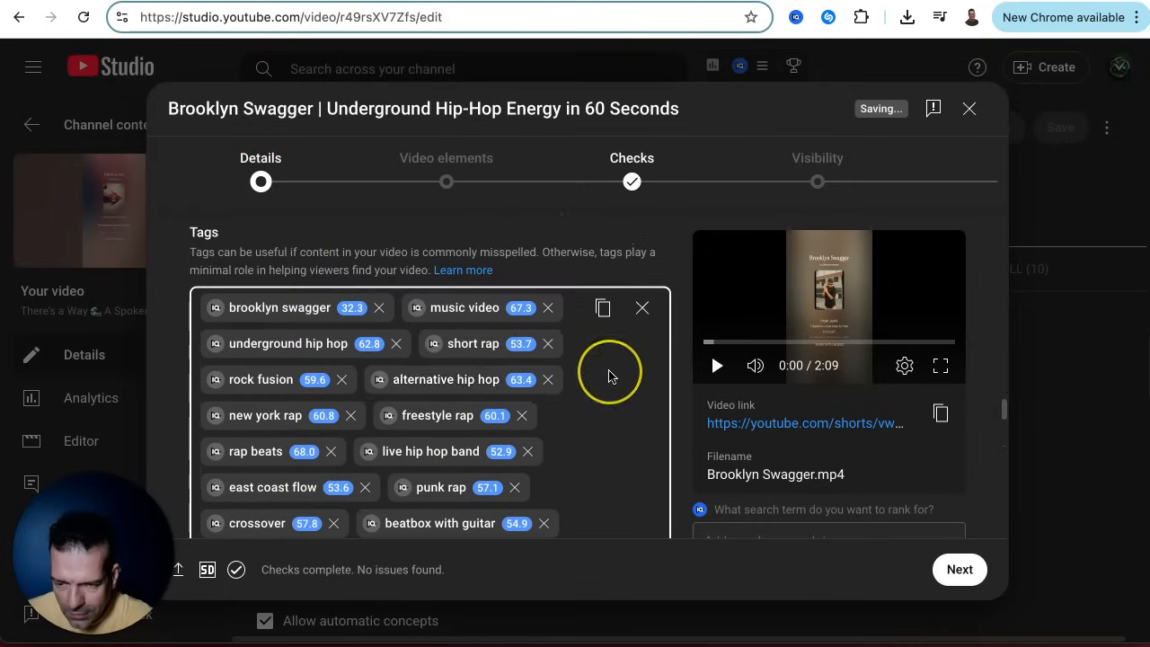
scroll(610, 377, "down", 3)
scroll(609, 377, "down", 5)
left_click(427, 407)
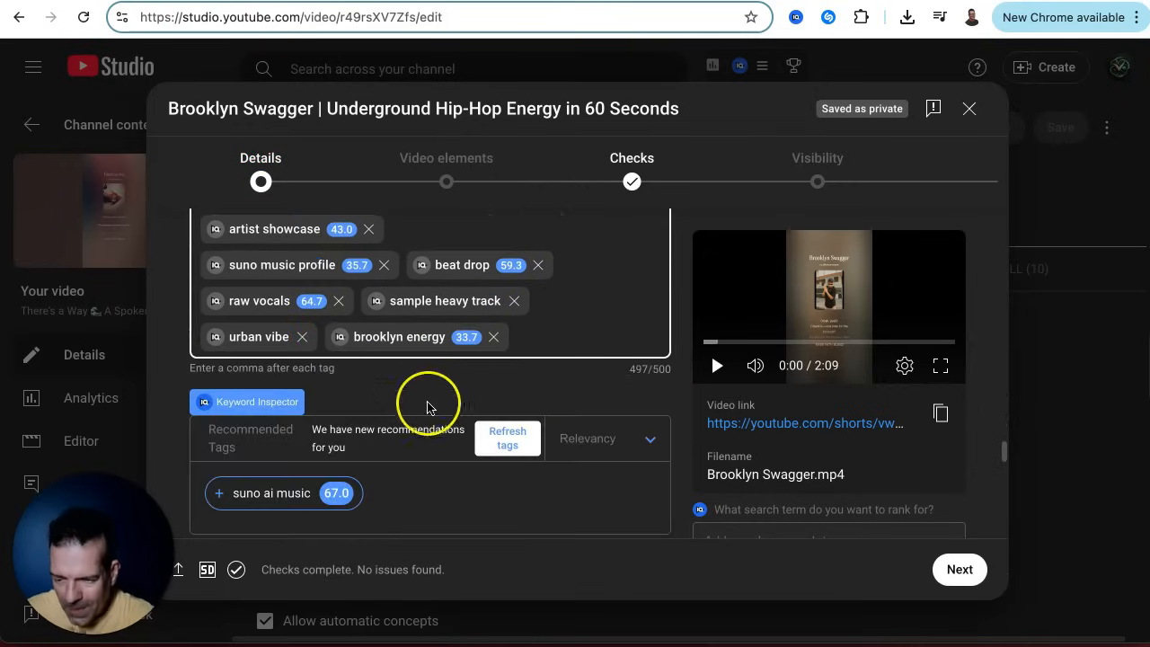
Step: Set the video language to English (United States)
scroll(428, 407, "down", 4)
left_click(272, 363)
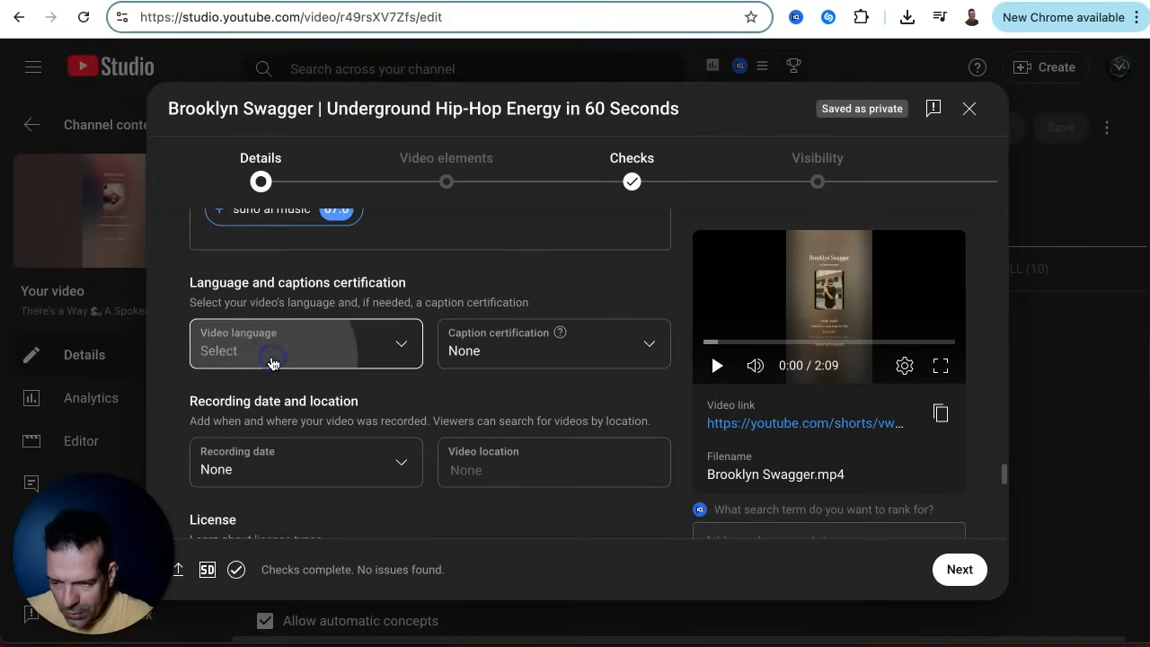
scroll(285, 314, "down", 5)
scroll(290, 270, "down", 3)
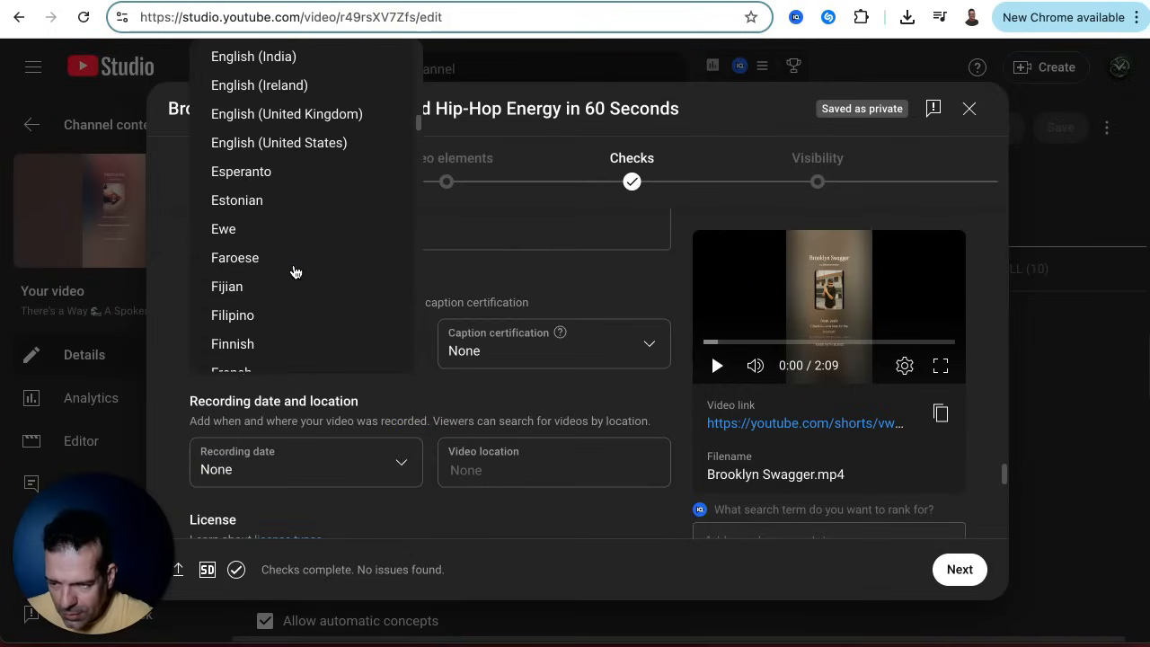
left_click(298, 144)
Step: Set the recording date to Jun 20, 2025 and continue to the video elements stage
scroll(364, 359, "down", 2)
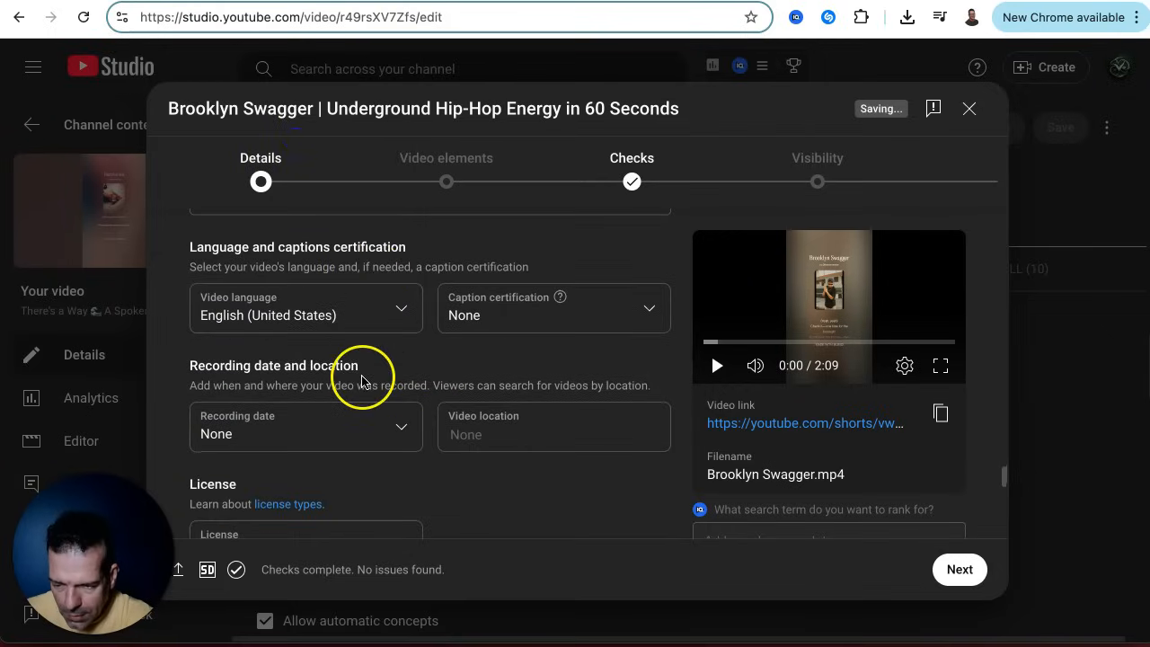
left_click(299, 326)
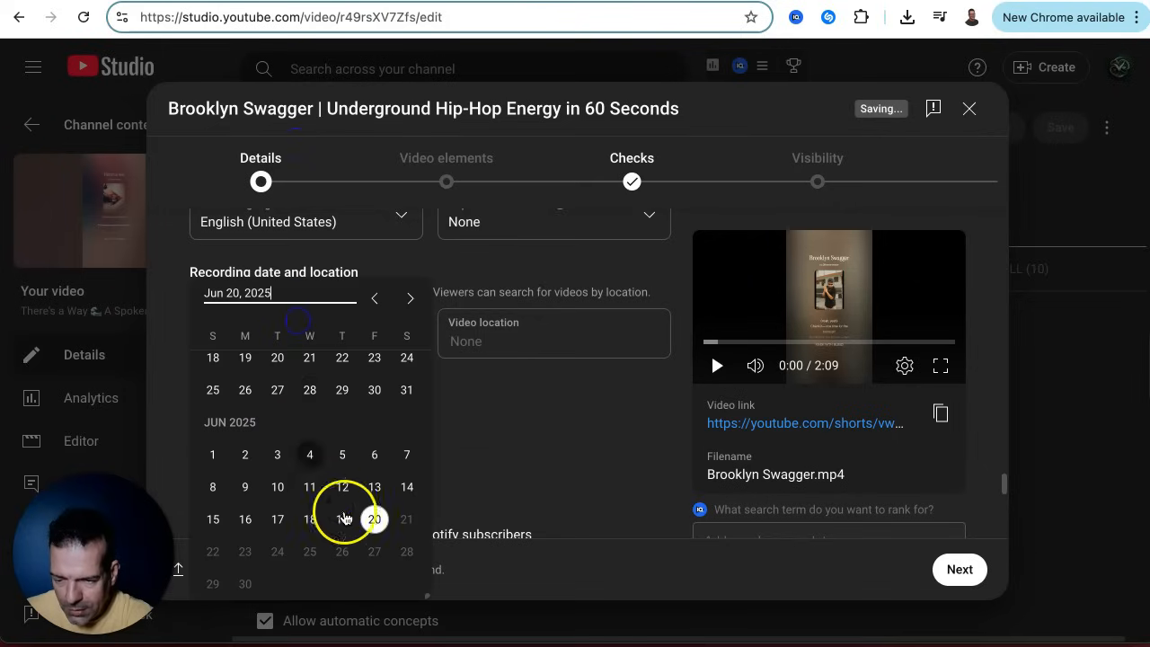
left_click(377, 518)
scroll(499, 422, "down", 6)
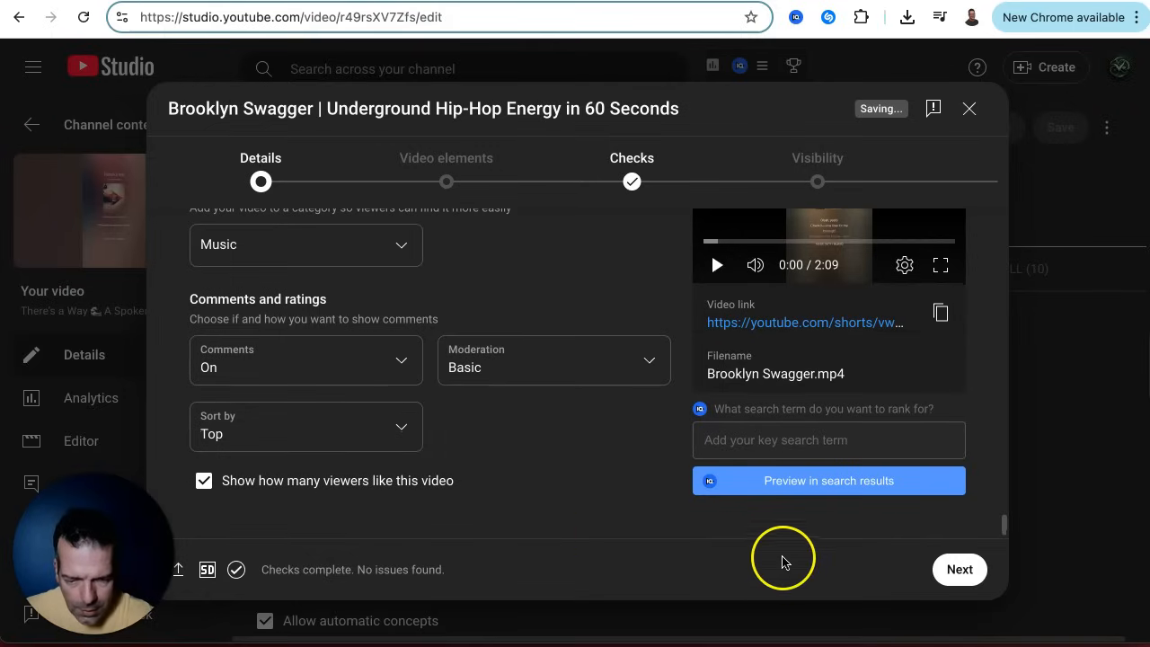
left_click(954, 568)
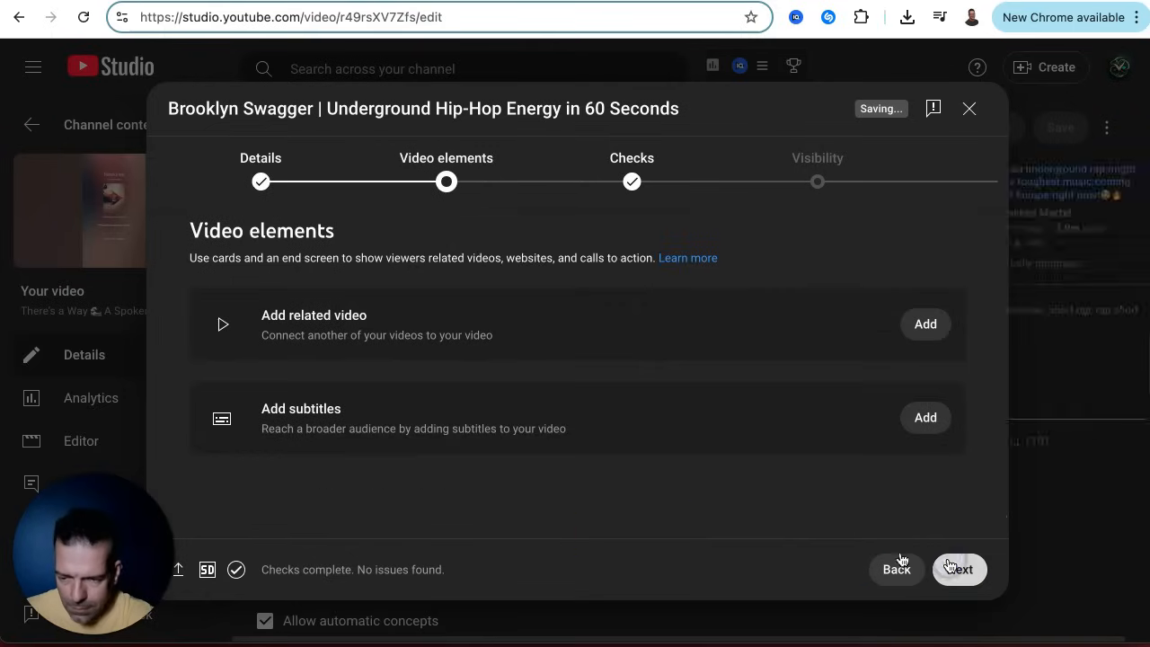
Step: Add the channel's "AI-Crafted Rap BANGER" video as the related video and continue to the checks stage
left_click(927, 326)
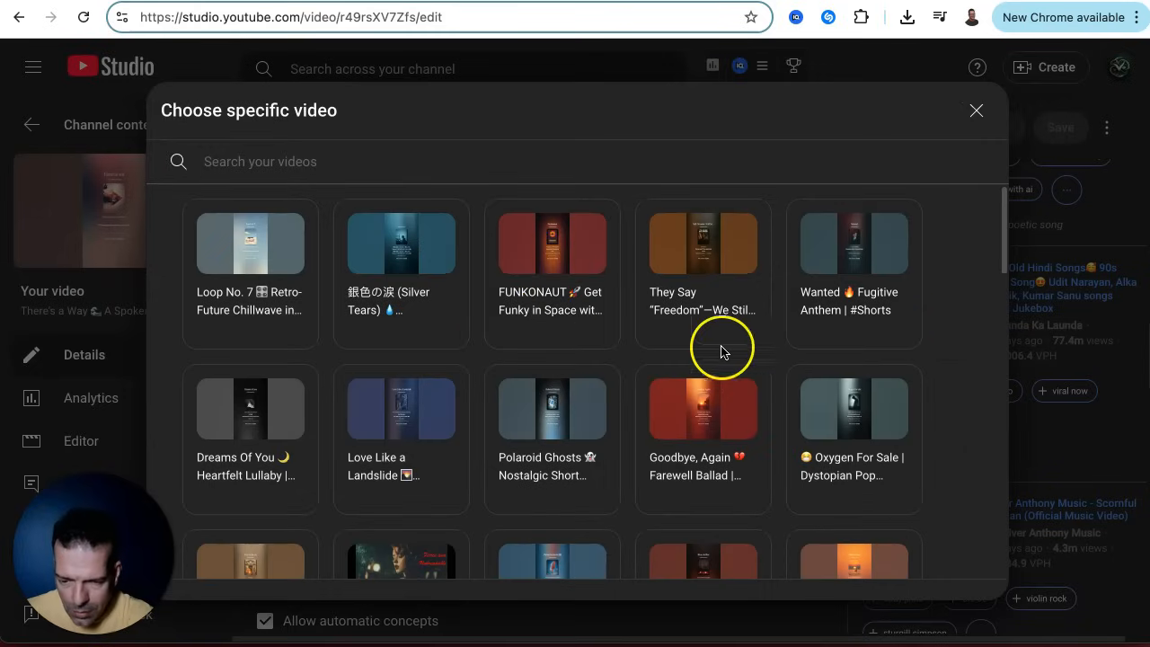
scroll(877, 347, "down", 2)
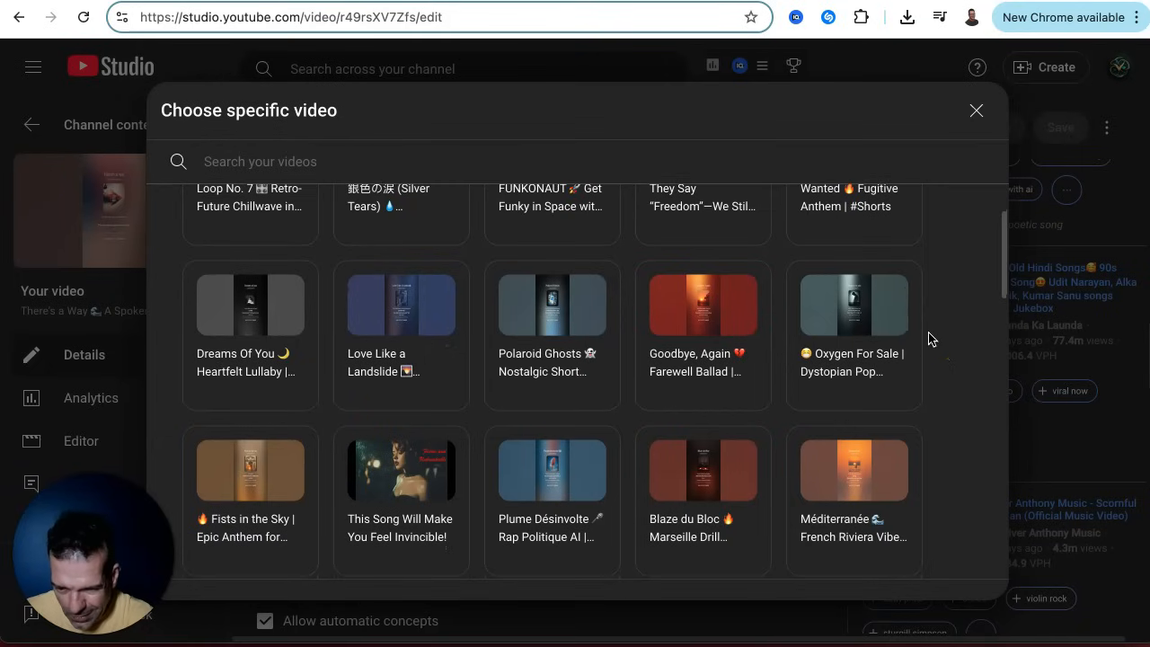
scroll(931, 339, "down", 1)
scroll(931, 339, "down", 6)
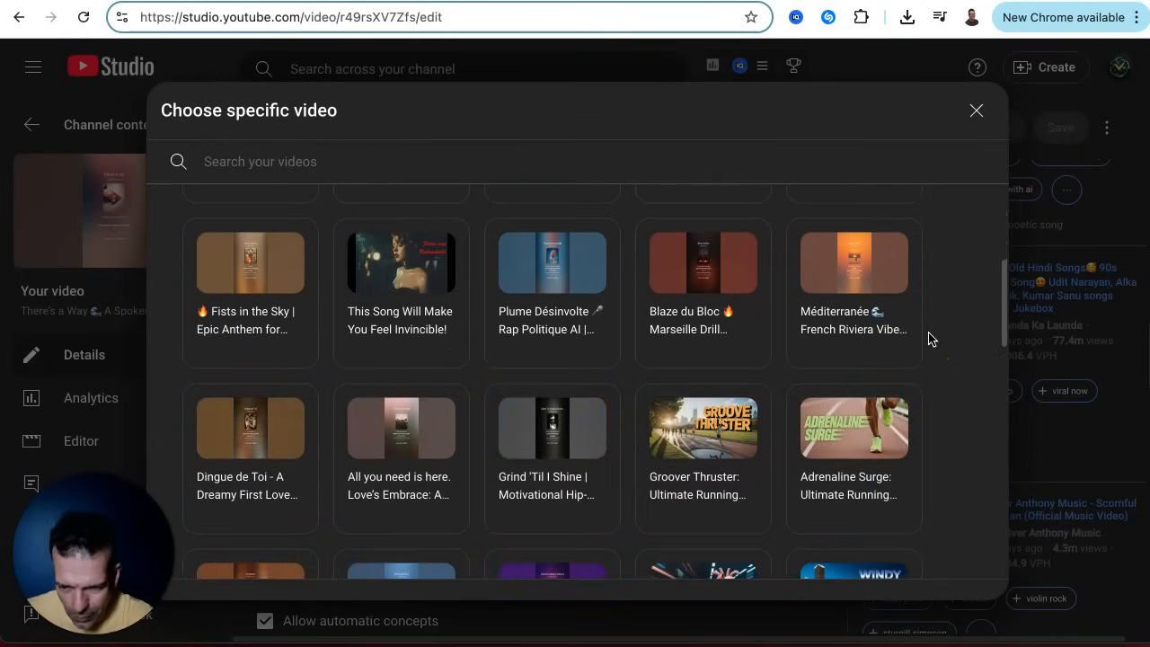
scroll(931, 339, "down", 1)
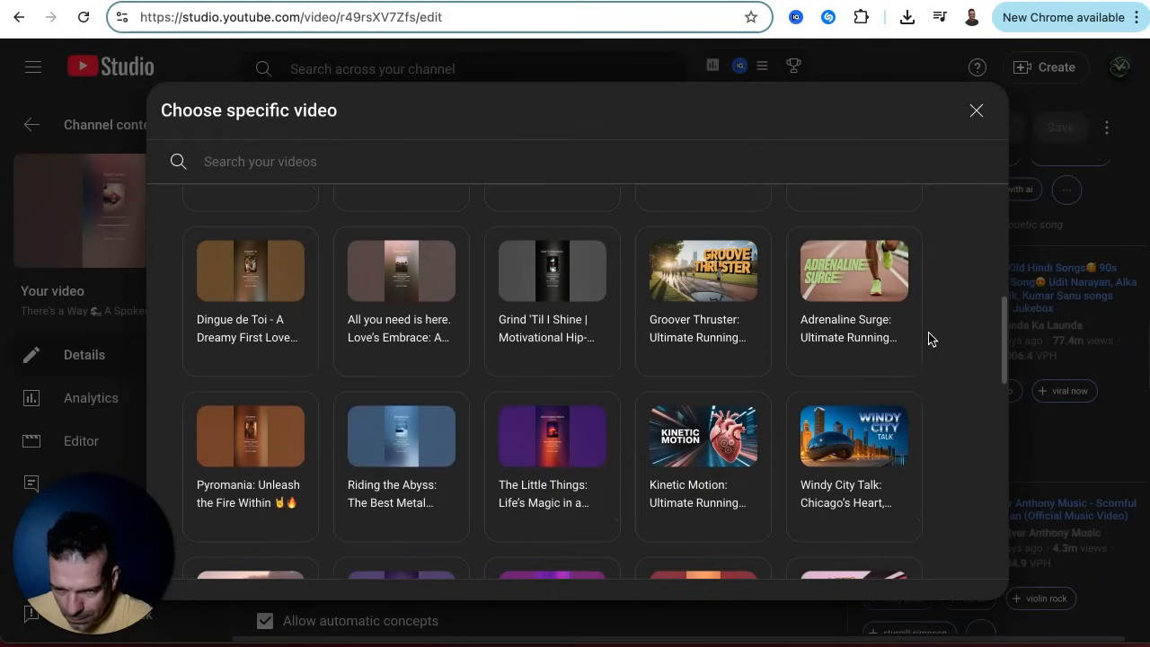
scroll(931, 338, "down", 1)
scroll(931, 339, "down", 3)
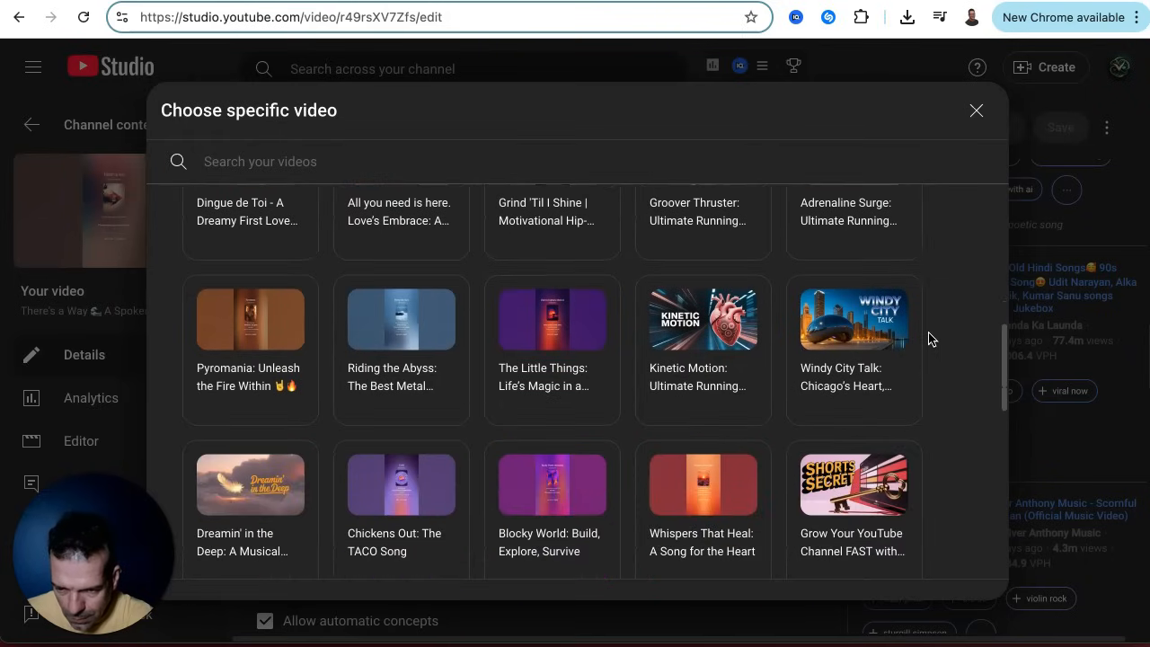
scroll(931, 339, "down", 3)
scroll(931, 339, "down", 4)
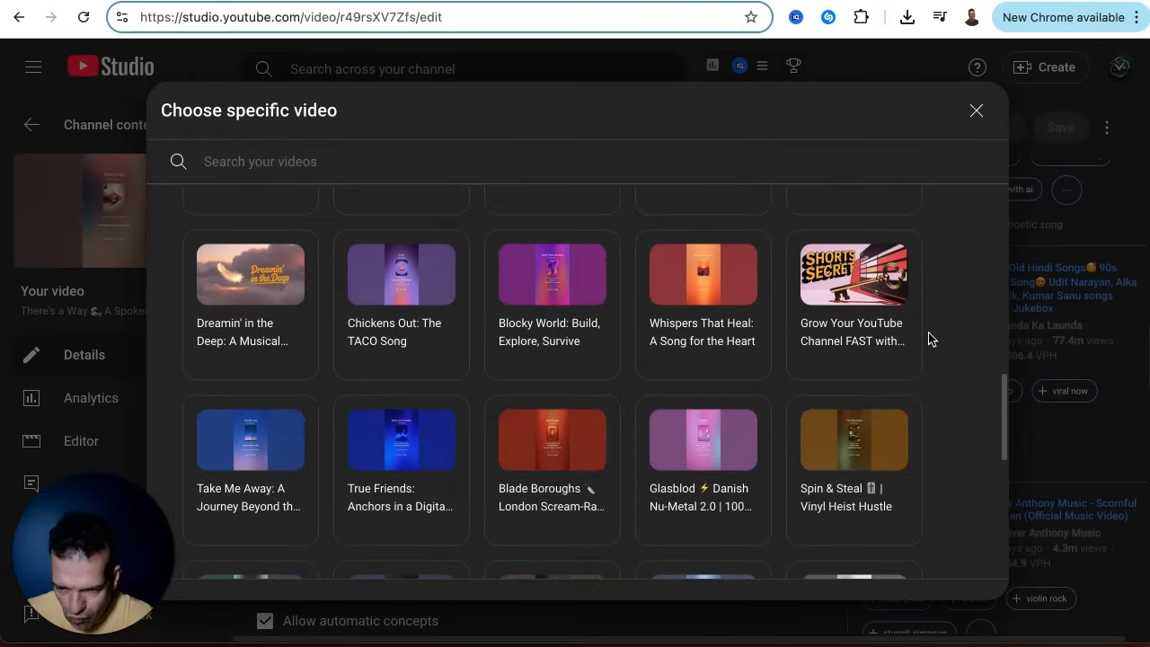
scroll(931, 338, "down", 8)
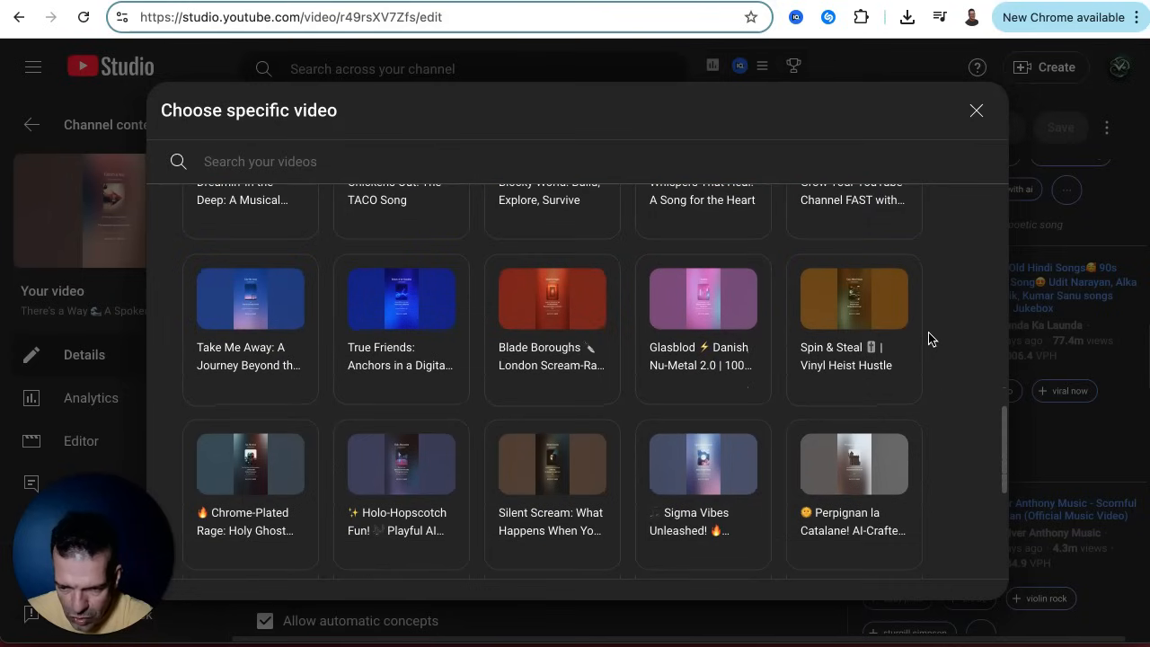
scroll(931, 339, "down", 5)
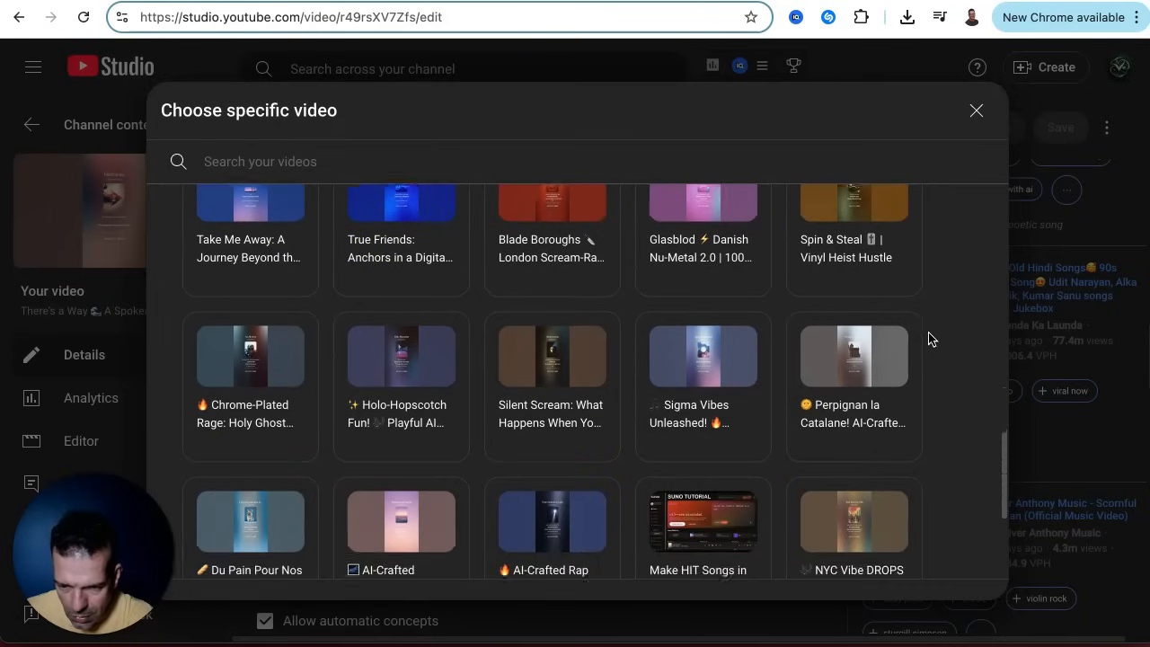
left_click(542, 424)
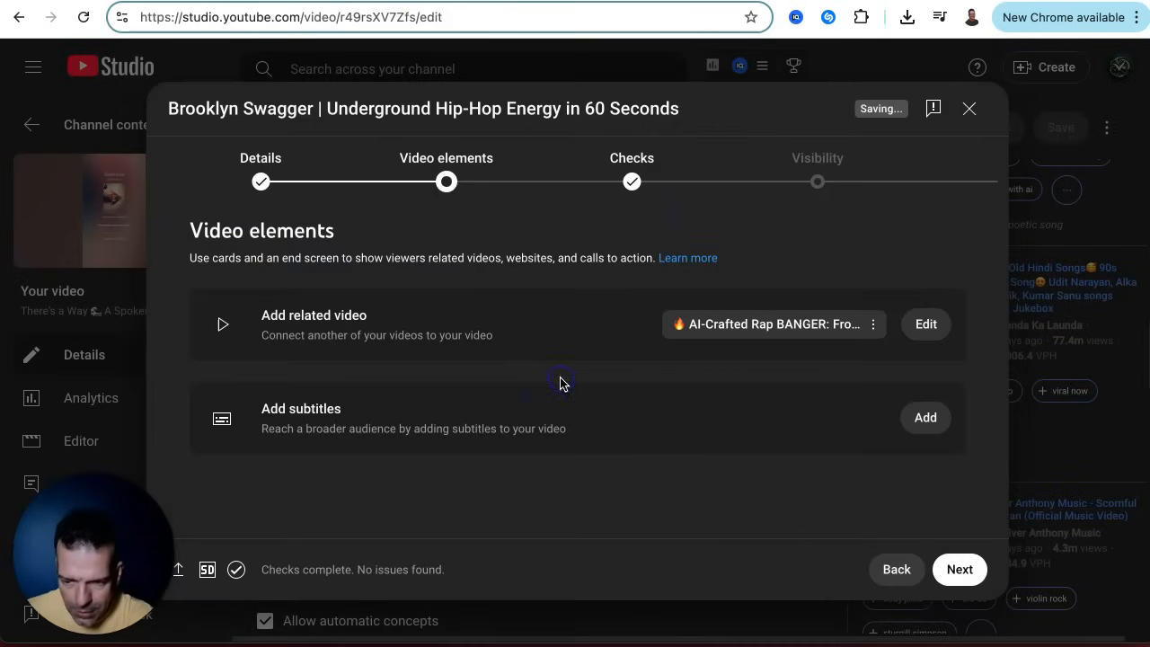
left_click(958, 570)
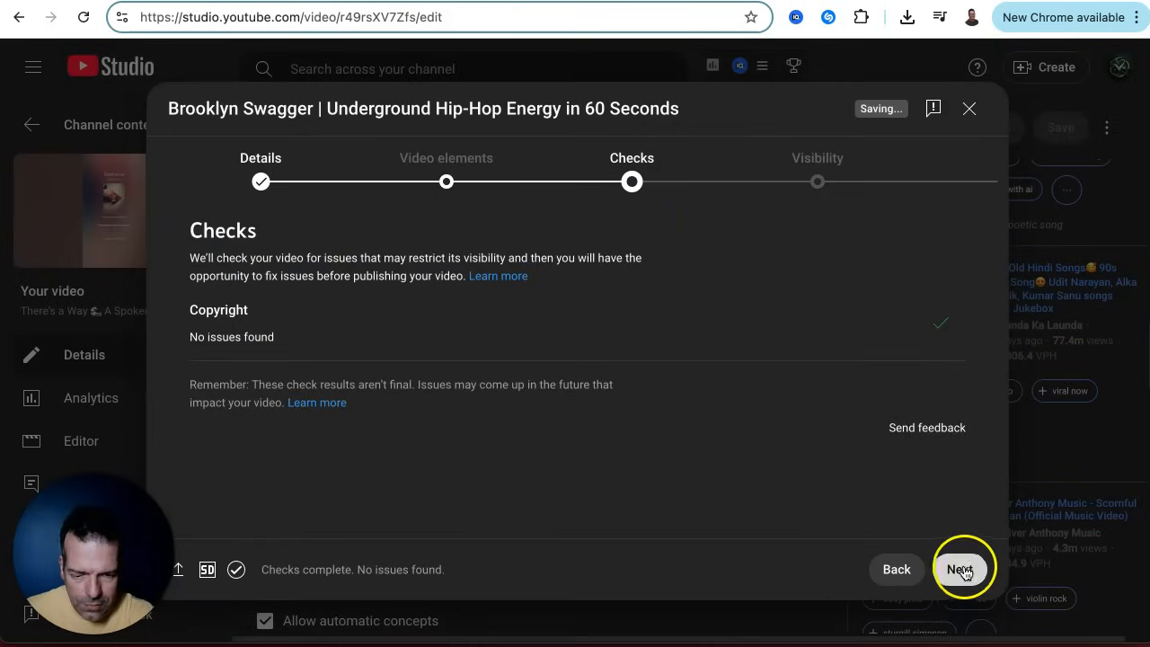
Step: Set the Brooklyn Swagger Short's visibility to Public, publish it and dismiss the share dialog
left_click(960, 570)
left_click(244, 460)
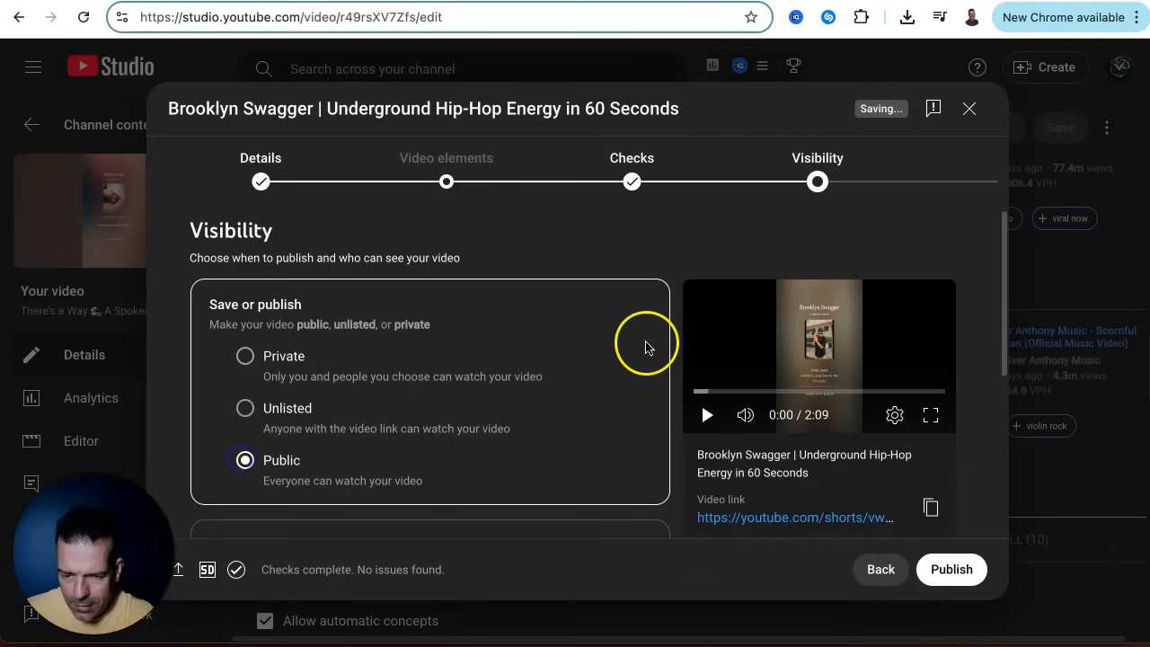
scroll(927, 270, "down", 3)
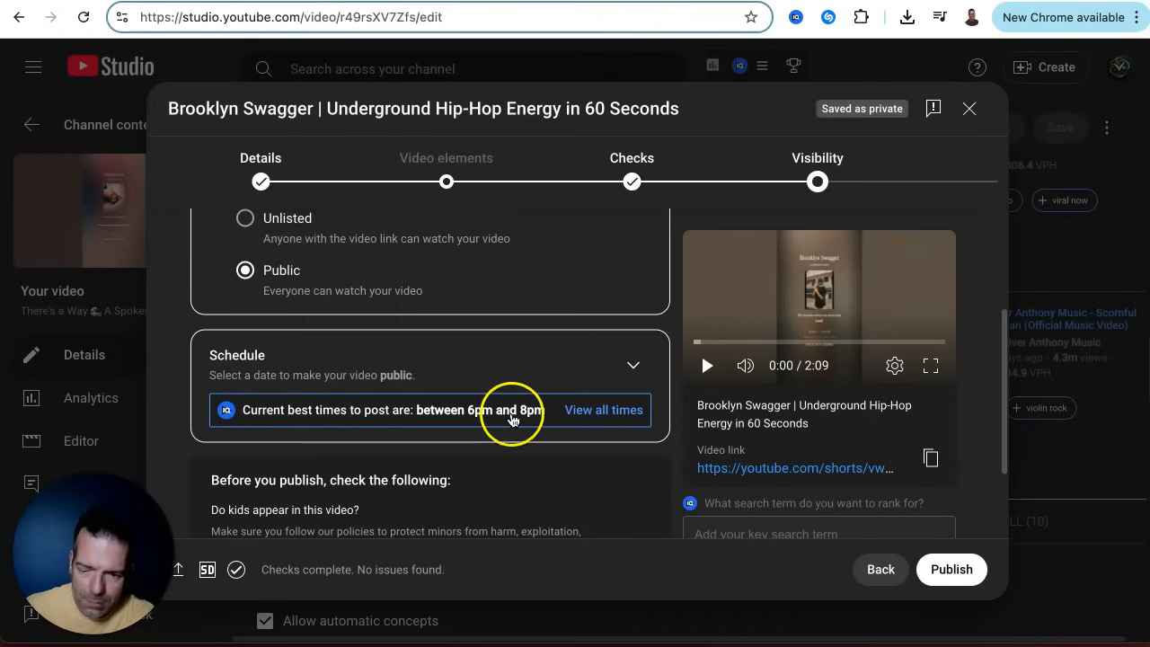
scroll(459, 416, "down", 3)
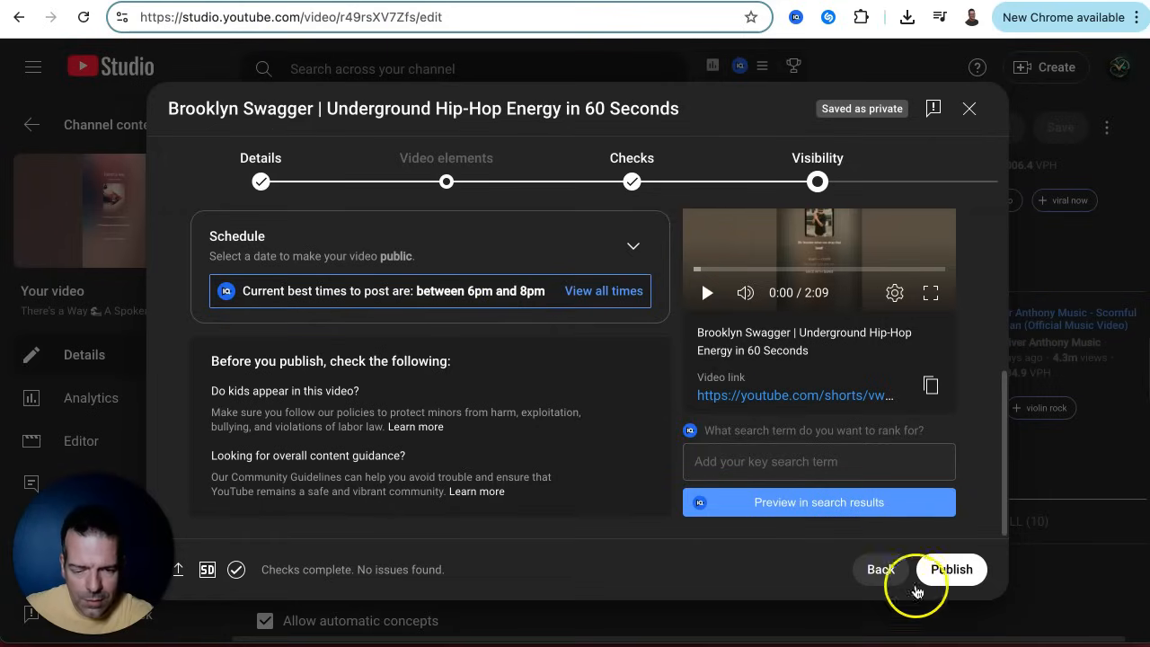
left_click(951, 569)
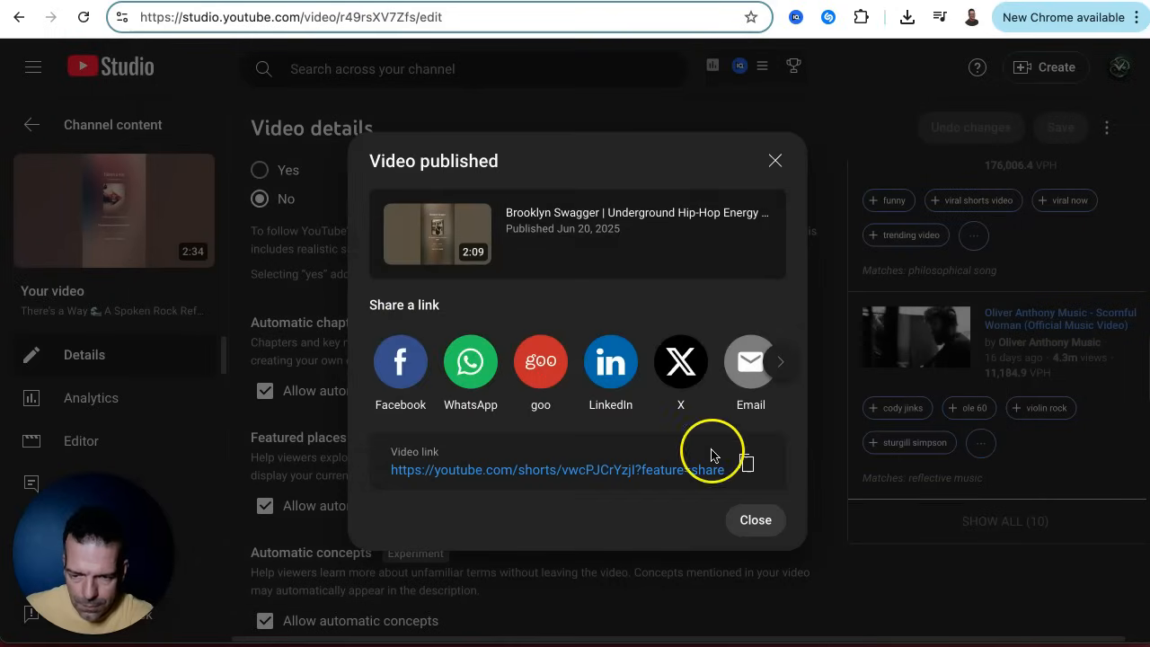
left_click(754, 521)
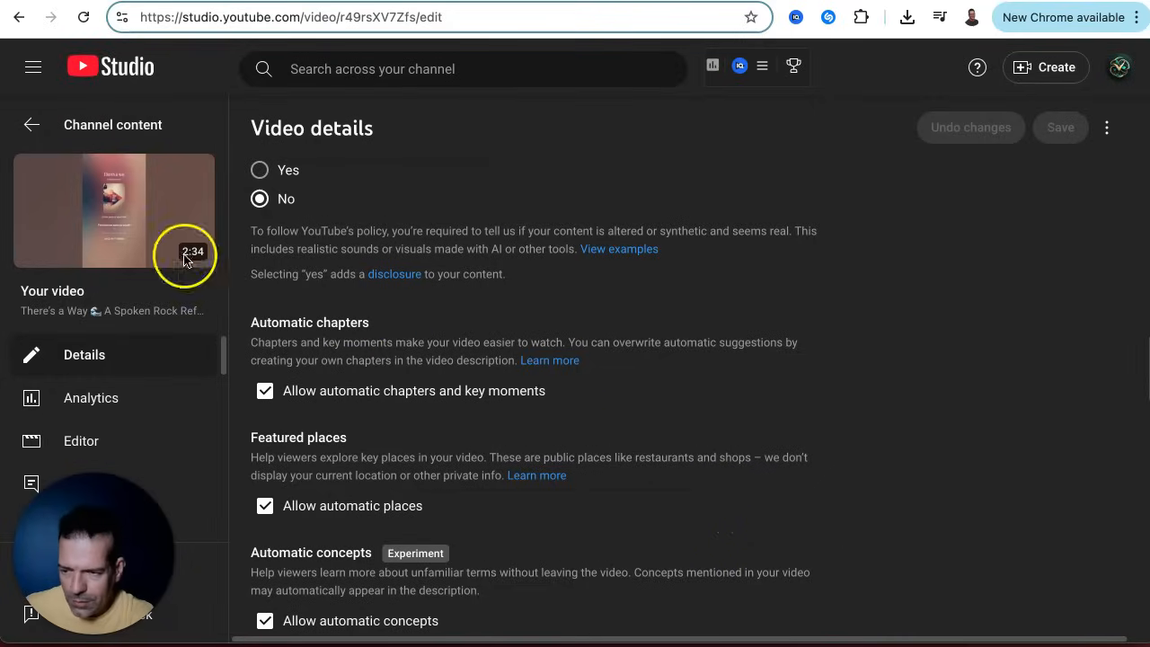
Step: Go back to the channel's Shorts list and examine the views graph in the analytics of the "Loop No. 7" Short
left_click(32, 125)
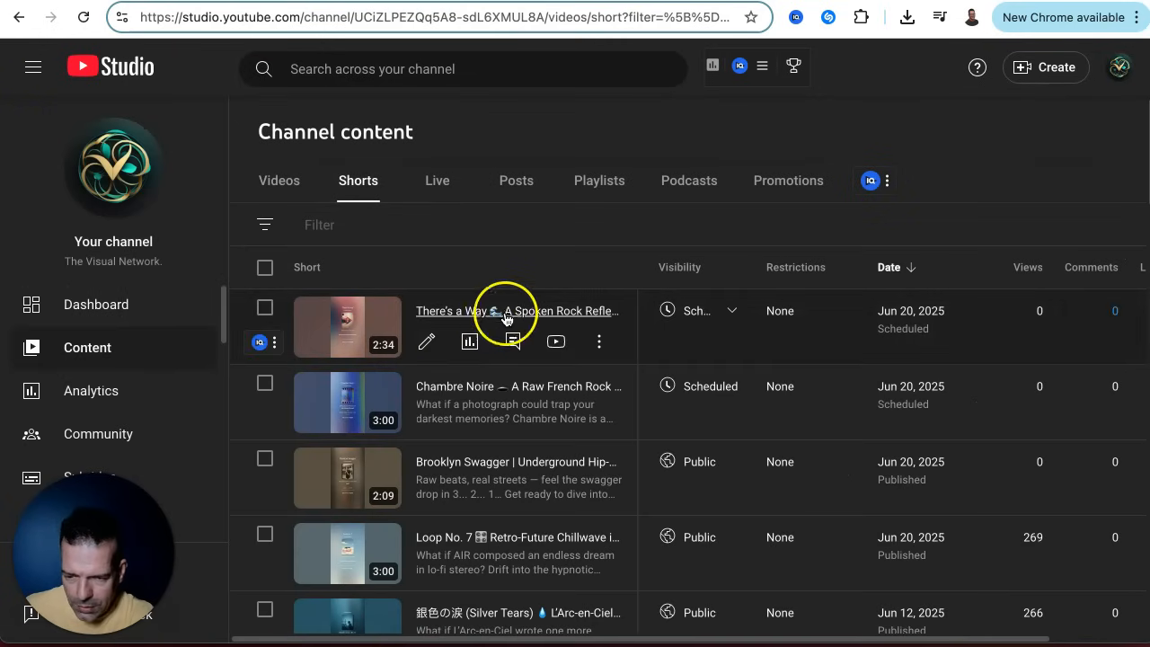
scroll(593, 247, "down", 1)
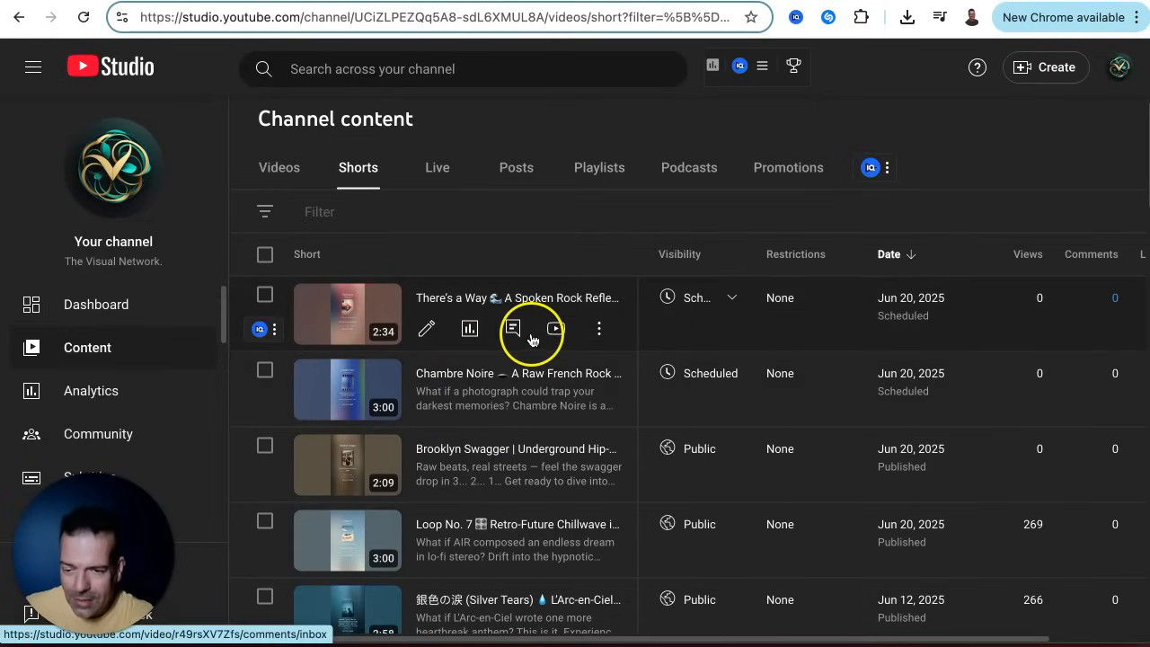
scroll(548, 420, "down", 1)
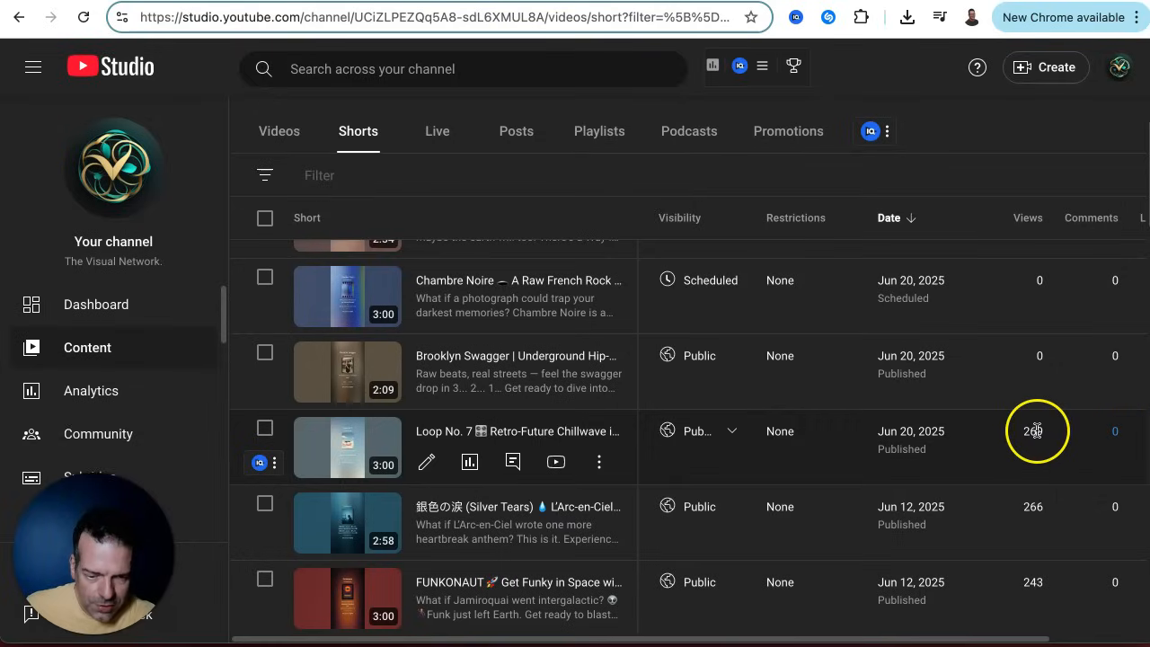
left_click(466, 462)
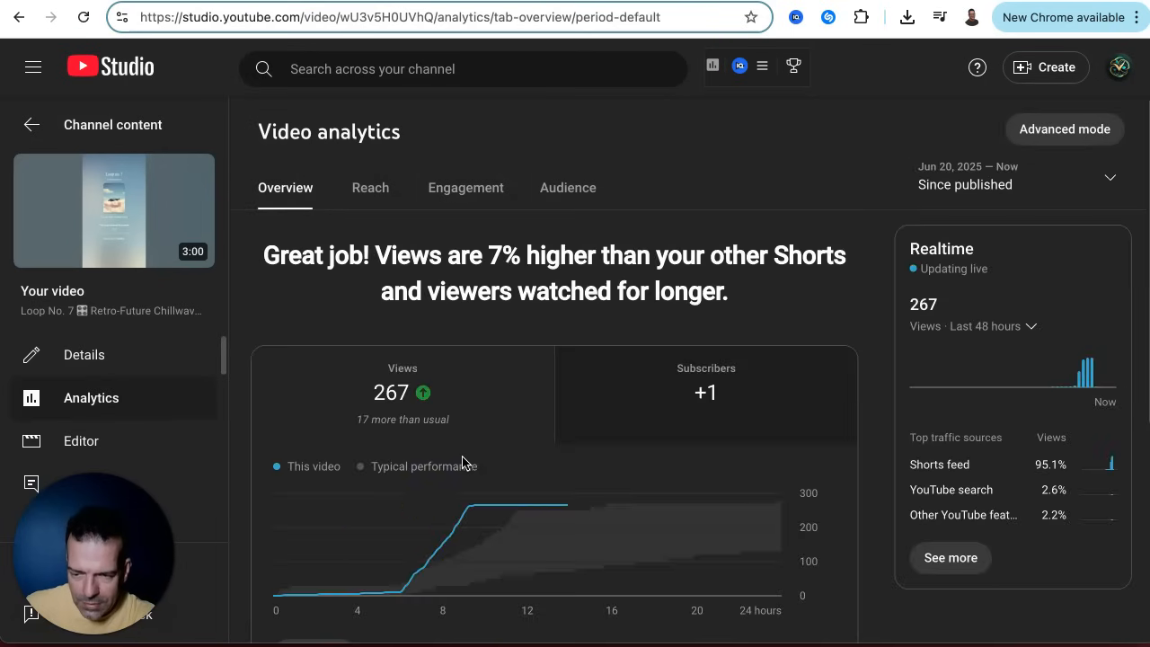
left_click(402, 591)
left_click_drag(482, 508, 521, 503)
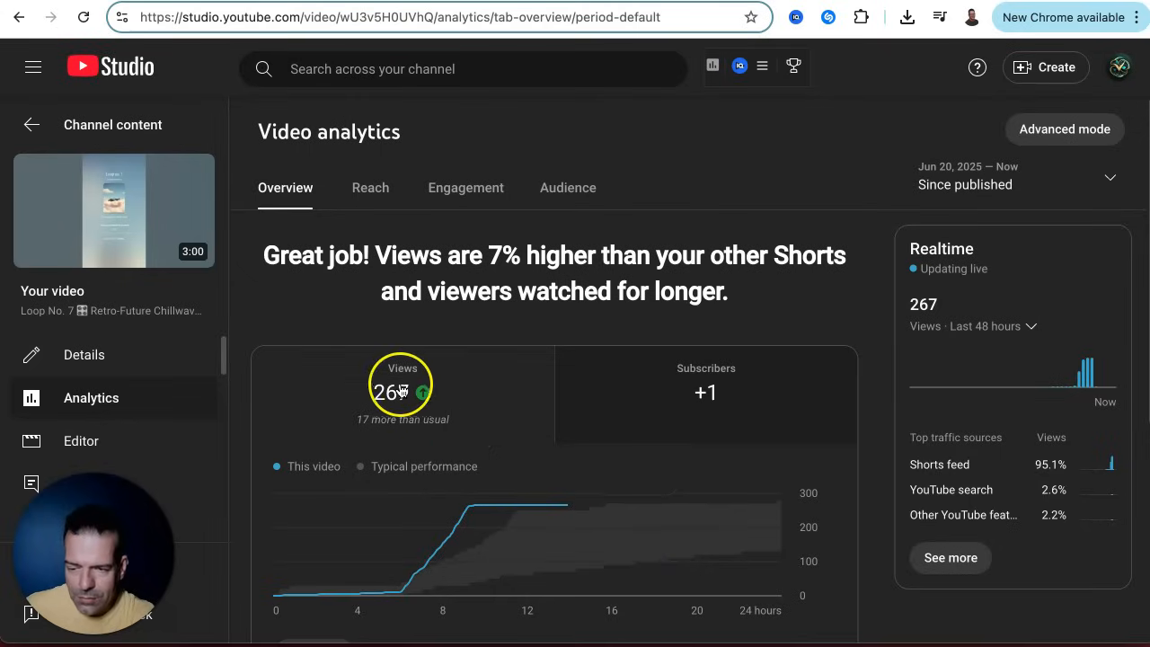
Step: Leave the video analytics and find the Brooklyn Swagger Short in the channel's Shorts list
left_click(30, 125)
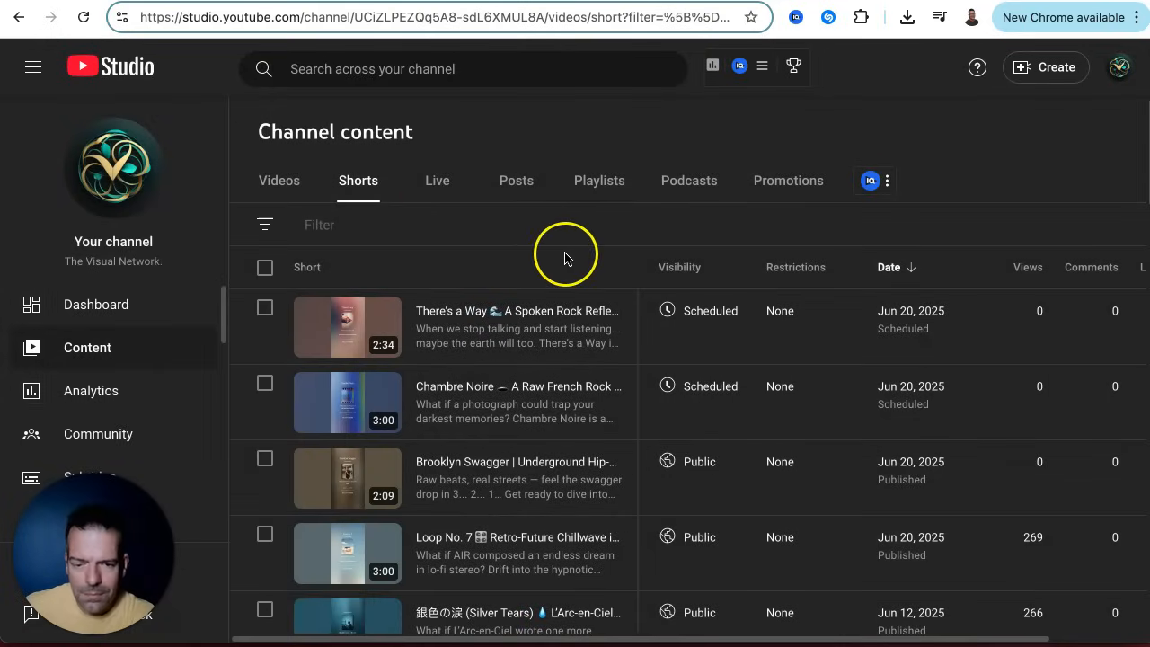
scroll(565, 257, "down", 2)
scroll(565, 257, "up", 2)
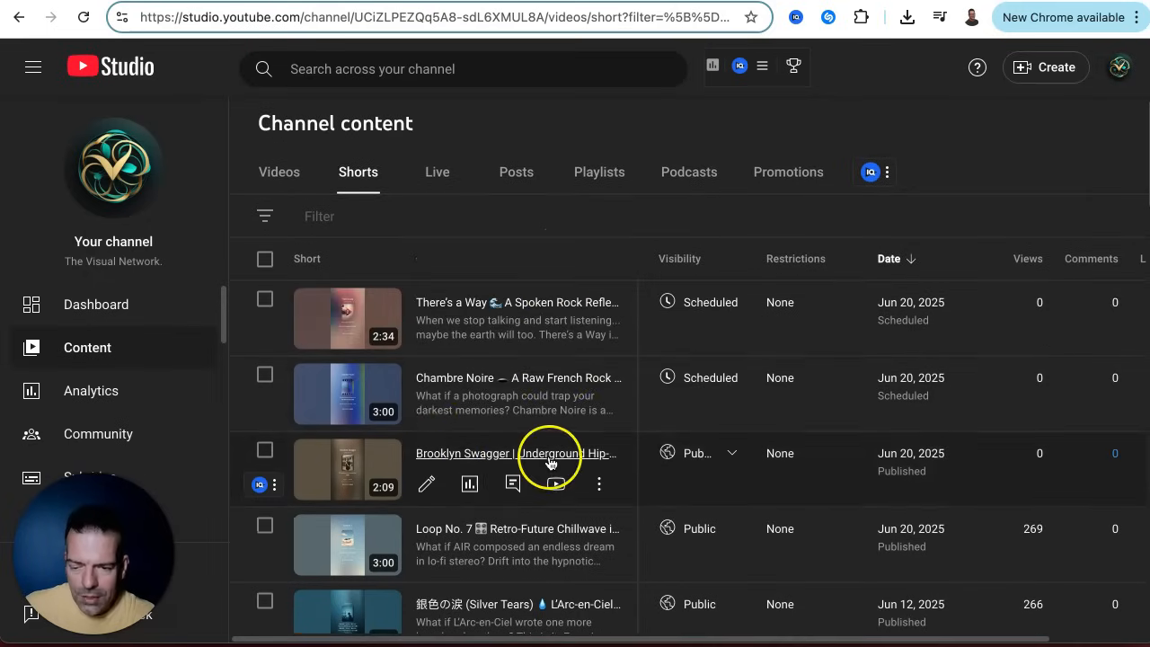